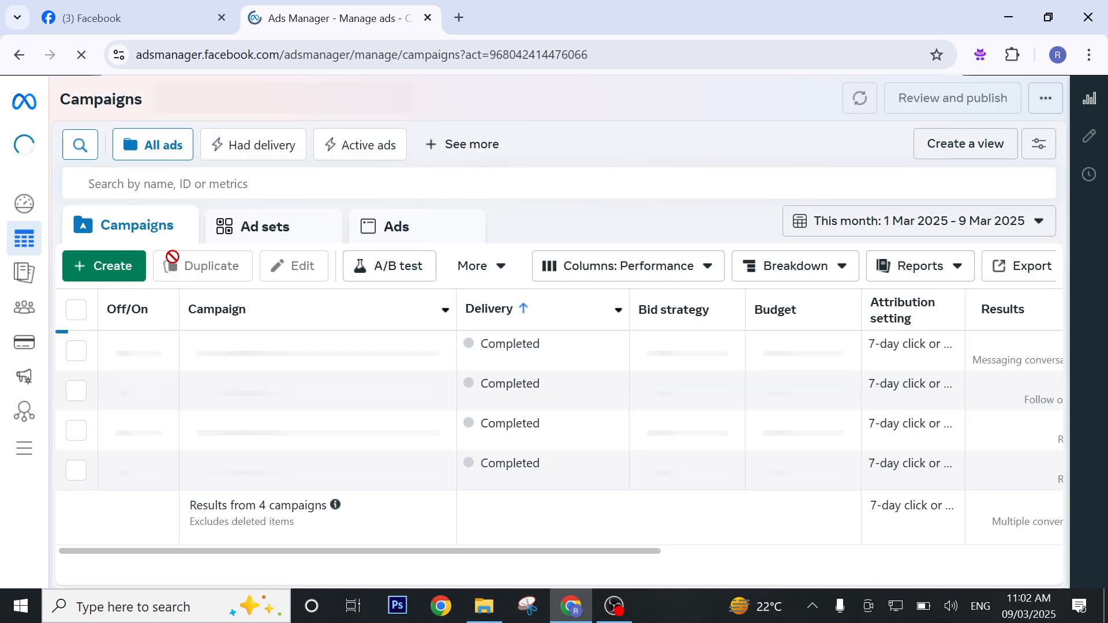
Create a new auction campaign with the Sales objective, using the Manual sales campaign setup.
{"action": "left_click", "coordinate": [130, 276]}
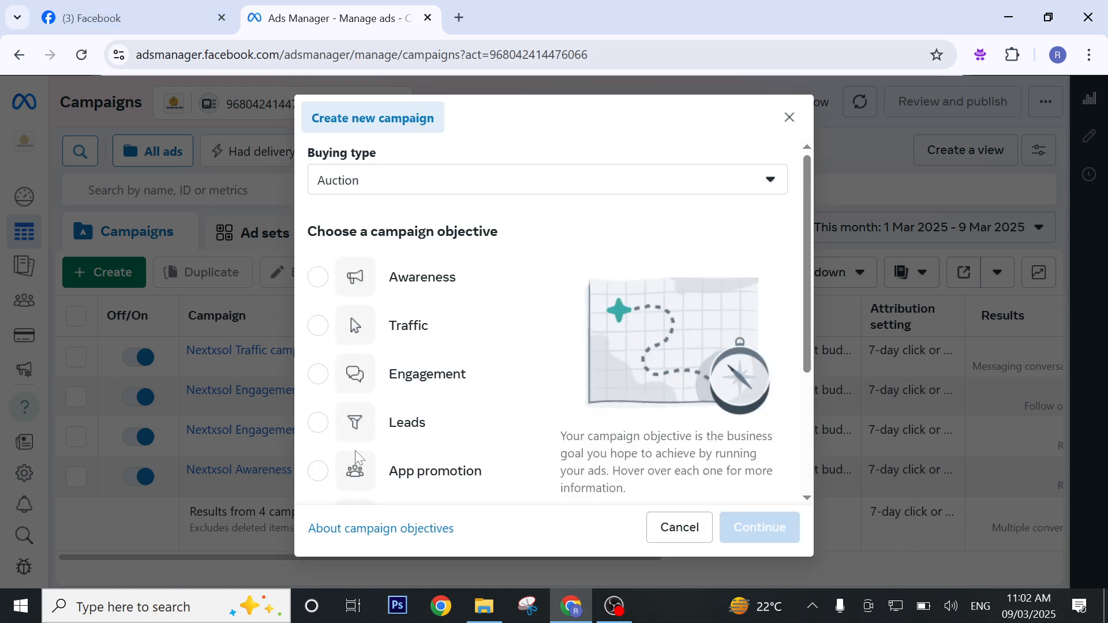
{"action": "scroll", "coordinate": [439, 433], "scroll_direction": "down", "scroll_amount": 3}
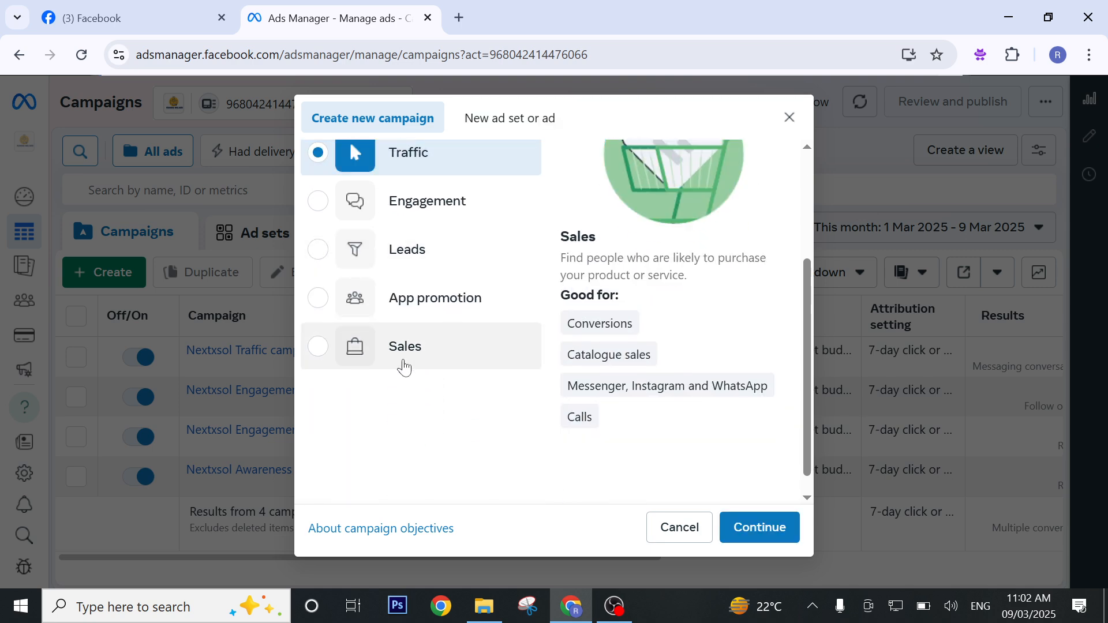
{"action": "left_click", "coordinate": [407, 361]}
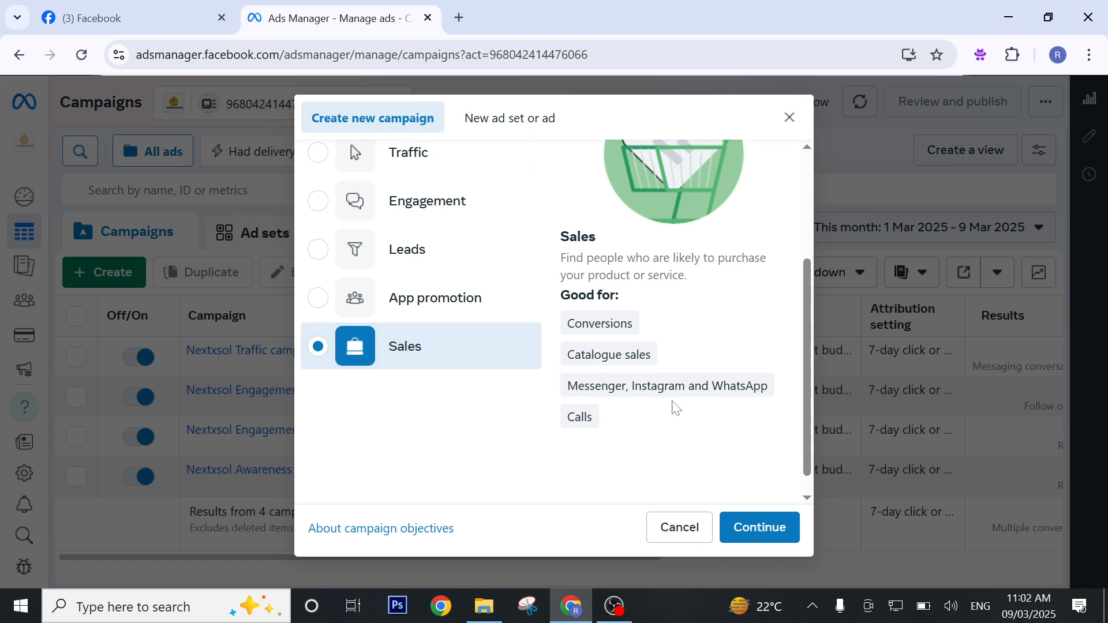
{"action": "left_click", "coordinate": [768, 539]}
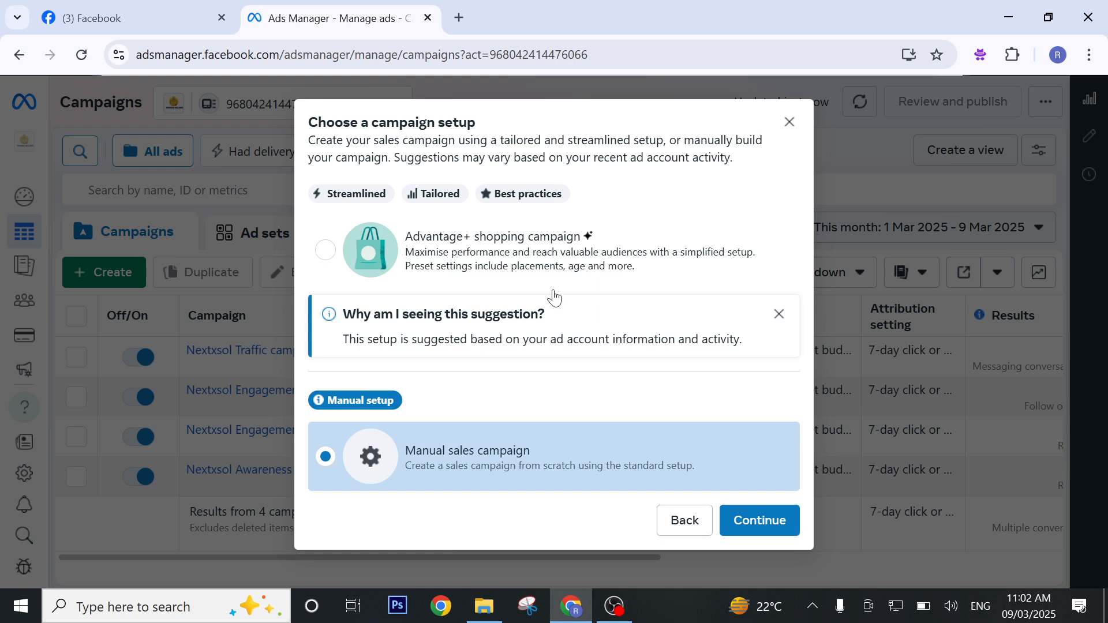
{"action": "left_click", "coordinate": [757, 520]}
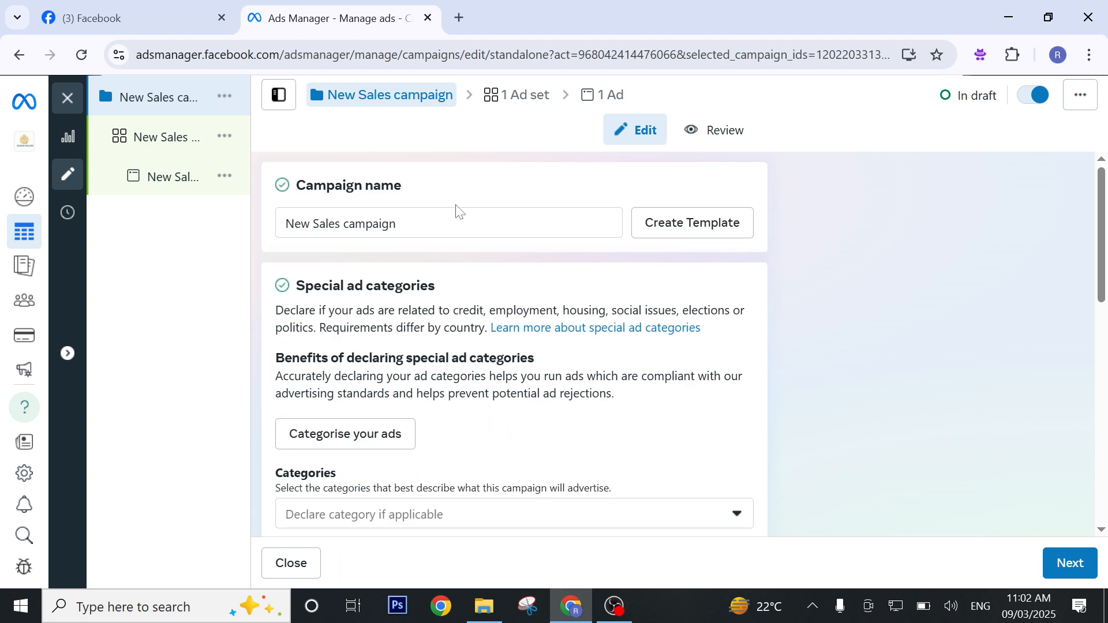
Rename the campaign as New Sales 1.
{"action": "left_click", "coordinate": [455, 211]}
{"action": "key", "text": "BackSpace"}
{"action": "key", "text": "BackSpace"}
{"action": "key", "text": "BackSpace"}
{"action": "key", "text": "BackSpace"}
{"action": "key", "text": "BackSpace"}
{"action": "key", "text": "BackSpace"}
{"action": "key", "text": "BackSpace"}
{"action": "key", "text": "BackSpace"}
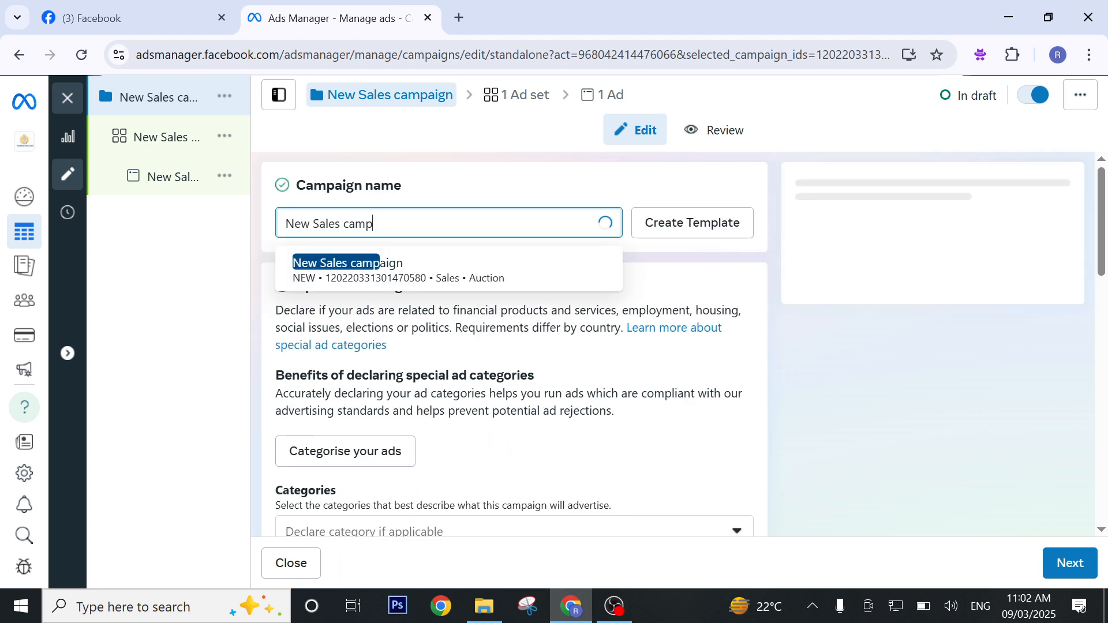
{"action": "type", "text": "1"}
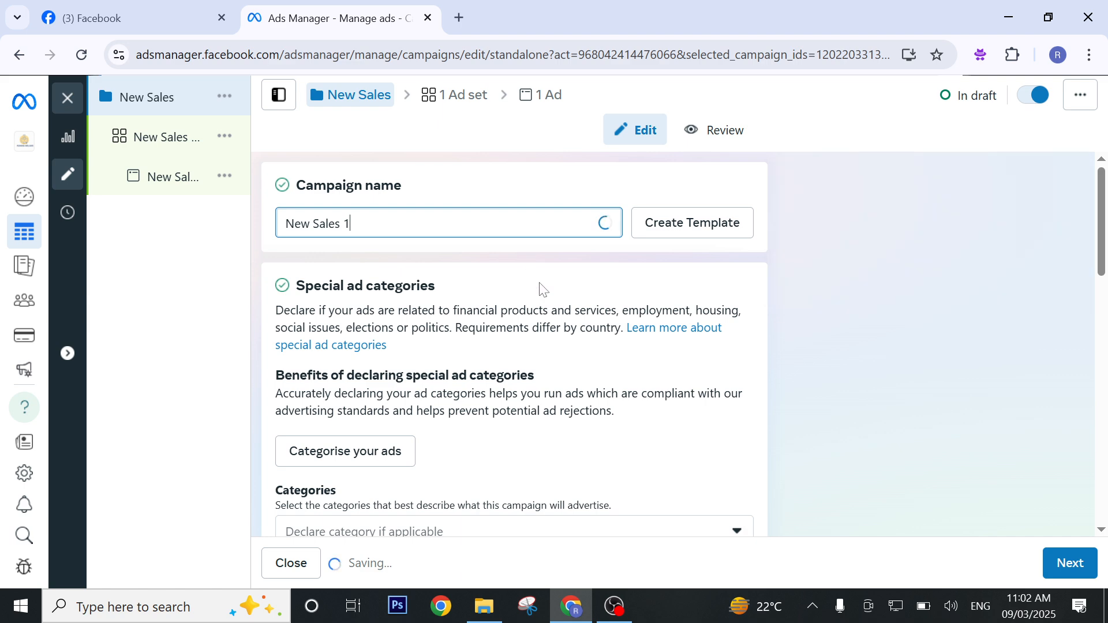
Look over the campaign's catalogue, budget and A/B test settings and continue to the ad set level.
{"action": "scroll", "coordinate": [548, 300], "scroll_direction": "down", "scroll_amount": 3}
{"action": "scroll", "coordinate": [532, 340], "scroll_direction": "down", "scroll_amount": 3}
{"action": "scroll", "coordinate": [529, 341], "scroll_direction": "down", "scroll_amount": 2}
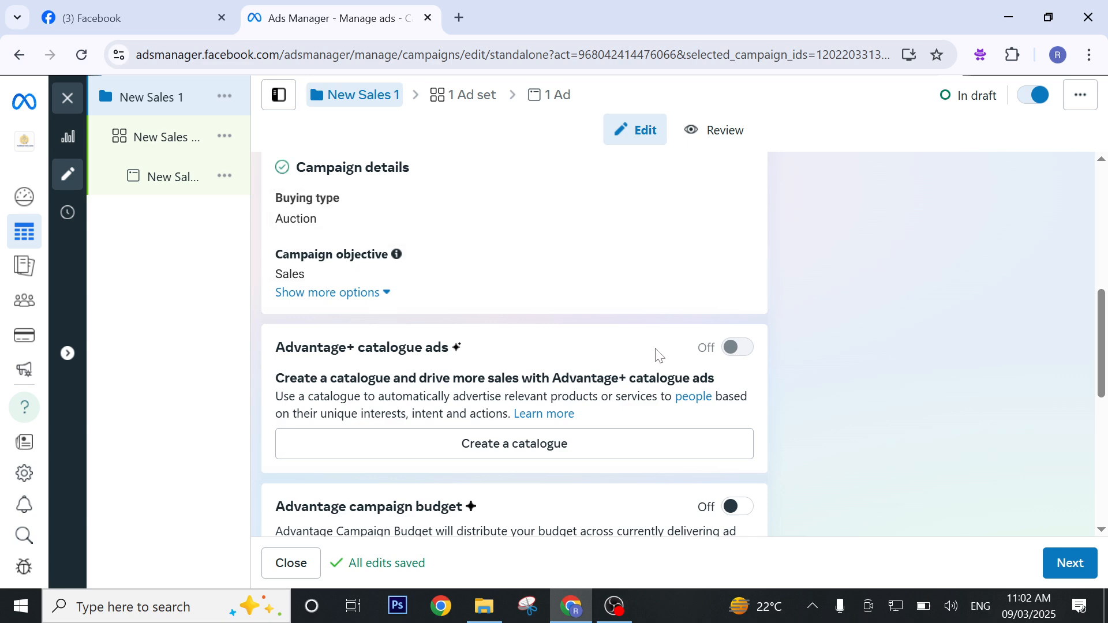
{"action": "scroll", "coordinate": [618, 413], "scroll_direction": "down", "scroll_amount": 7}
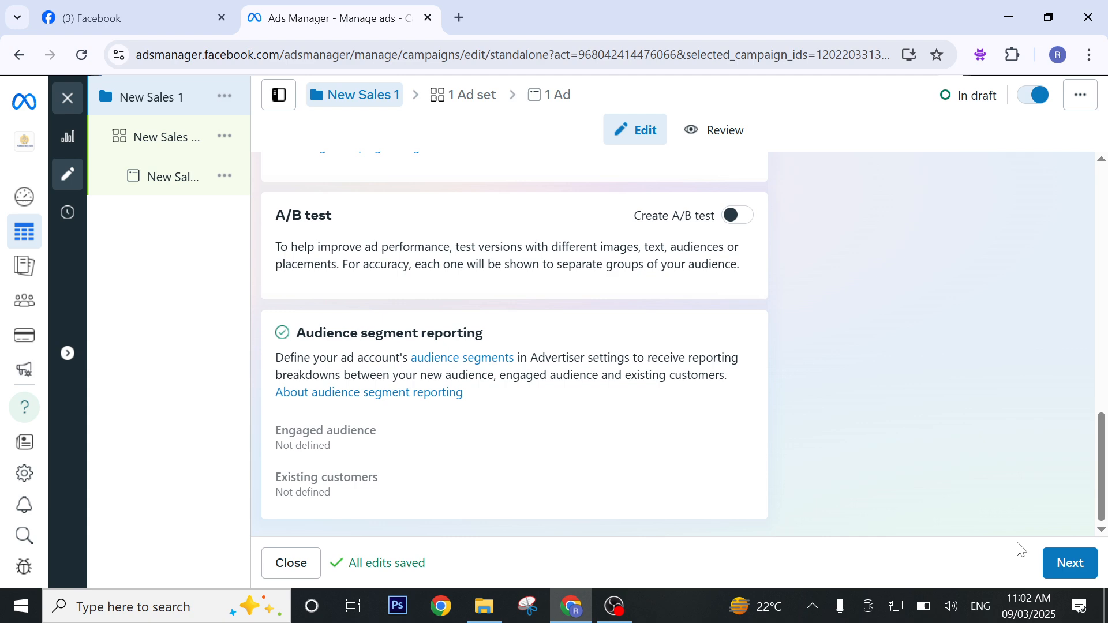
{"action": "scroll", "coordinate": [836, 495], "scroll_direction": "up", "scroll_amount": 6}
{"action": "scroll", "coordinate": [923, 510], "scroll_direction": "down", "scroll_amount": 3}
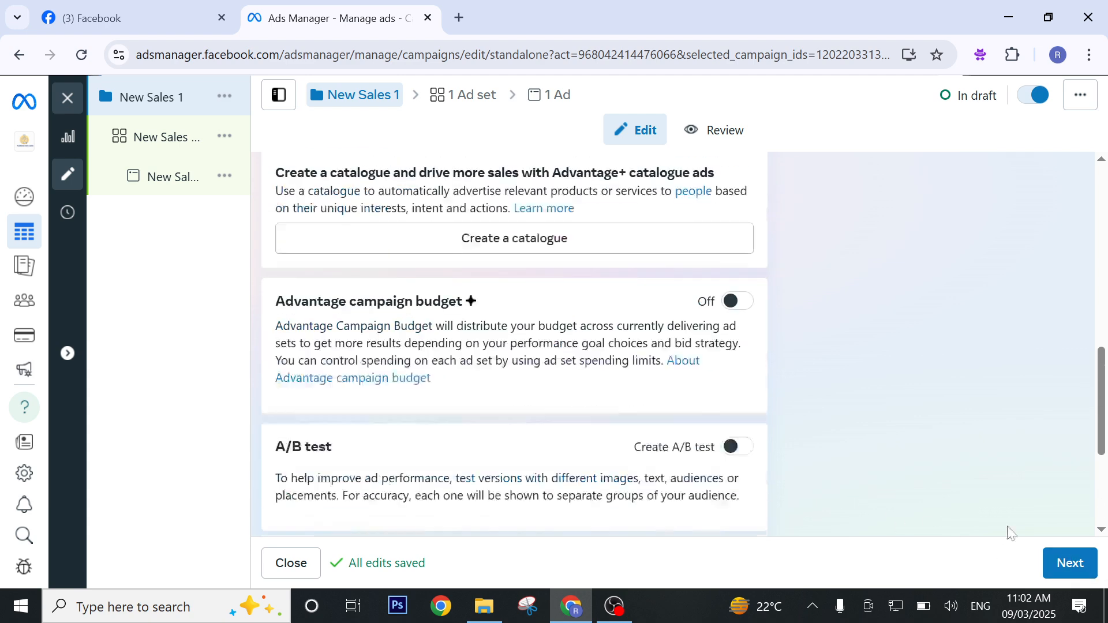
{"action": "left_click", "coordinate": [1080, 566]}
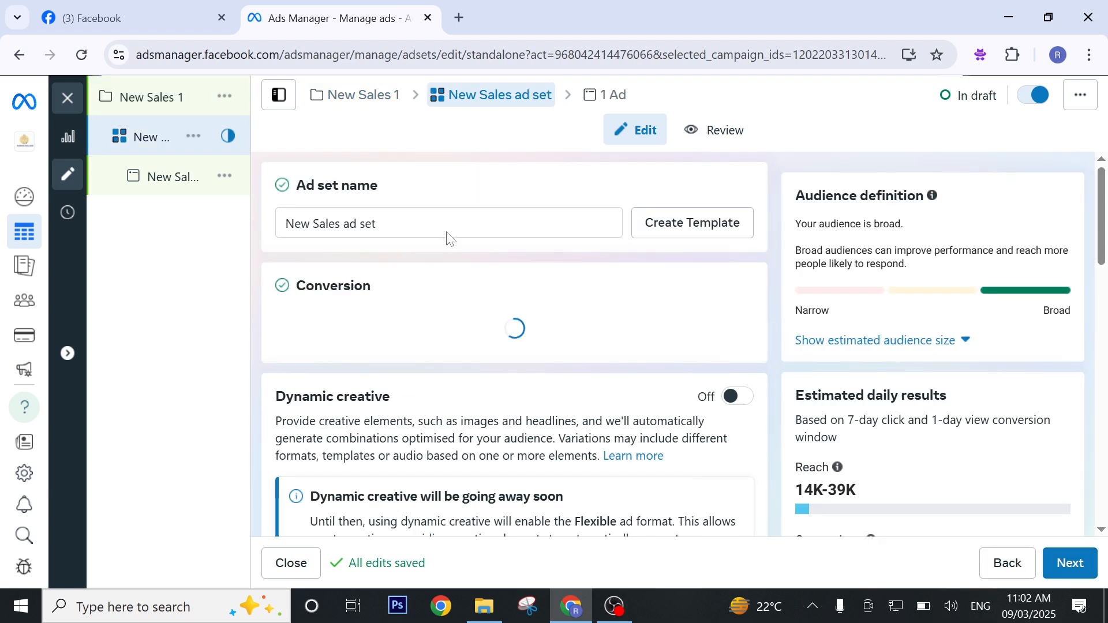
Shorten the ad set name to New Sales.
{"action": "left_click", "coordinate": [396, 227]}
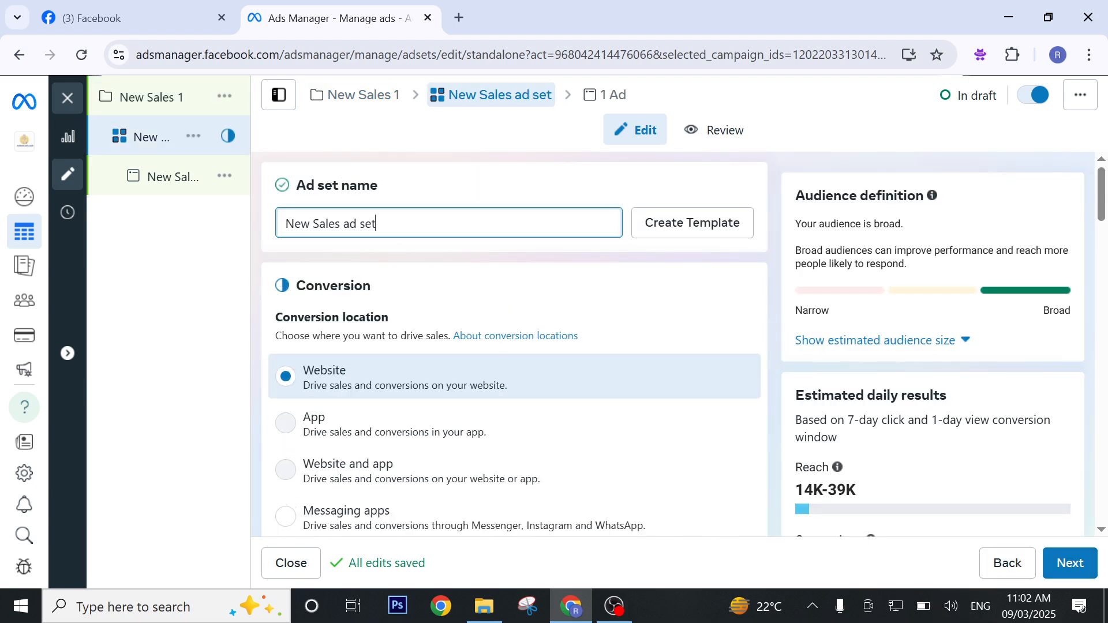
{"action": "key", "text": "BackSpace"}
{"action": "key", "text": "BackSpace"}
{"action": "key", "text": "BackSpace"}
{"action": "key", "text": "BackSpace"}
{"action": "key", "text": "BackSpace"}
{"action": "key", "text": "BackSpace"}
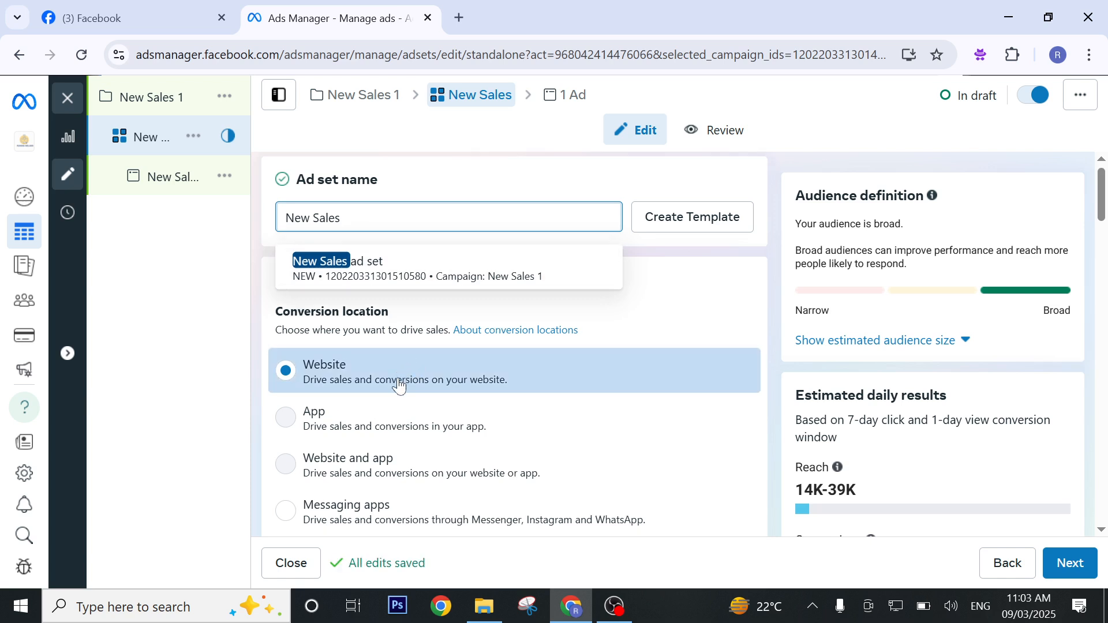
Choose Marketing as the dataset for the ad set's website conversions.
{"action": "scroll", "coordinate": [400, 383], "scroll_direction": "down", "scroll_amount": 5}
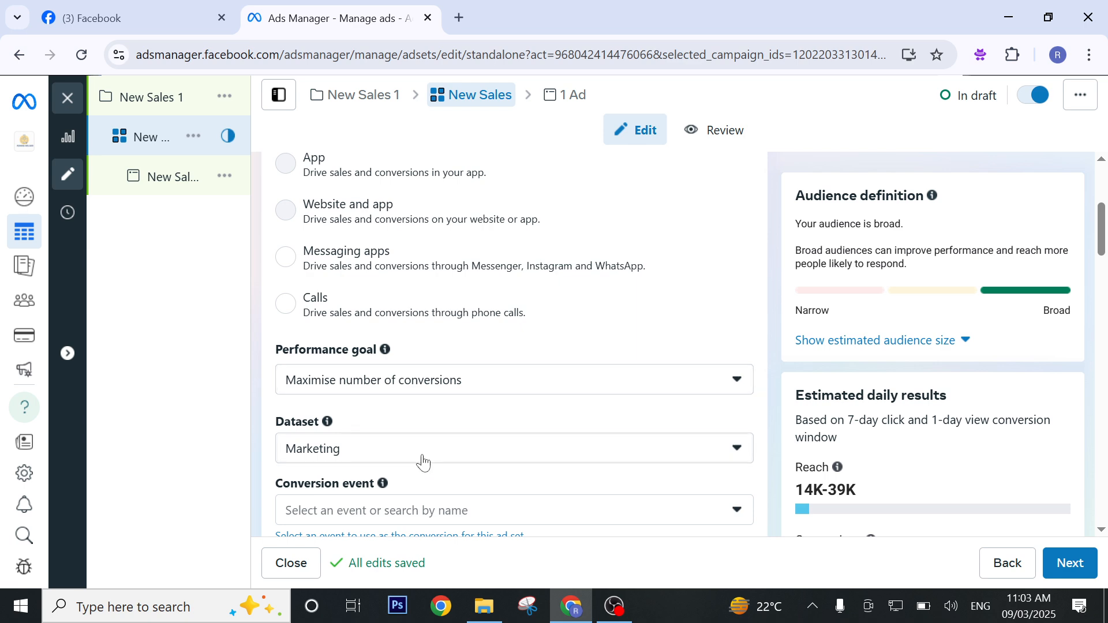
{"action": "left_click", "coordinate": [337, 450]}
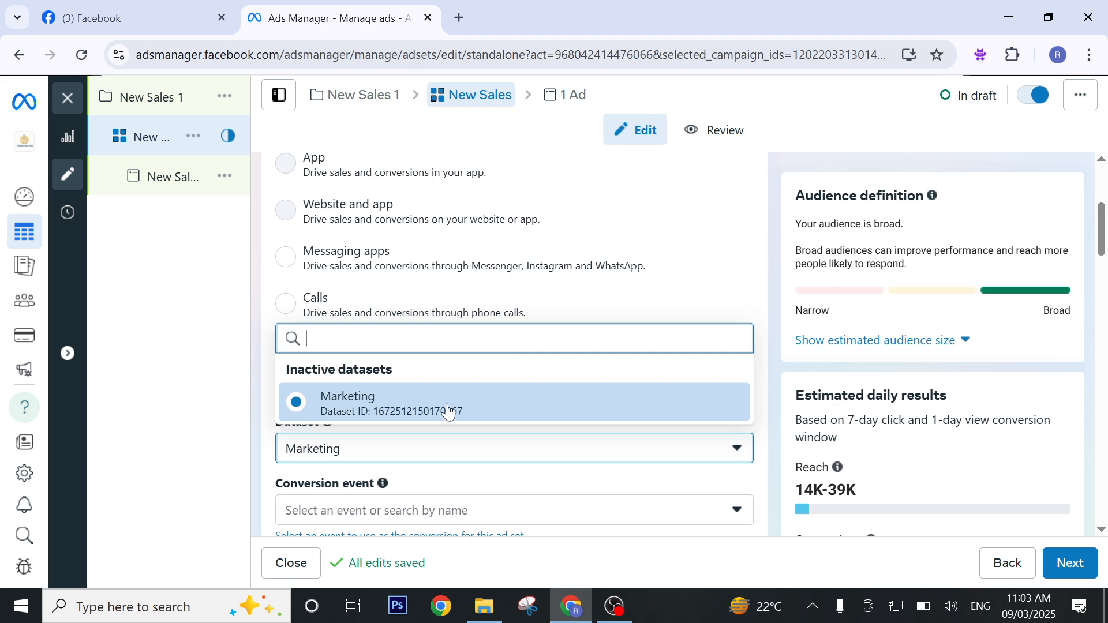
{"action": "left_click", "coordinate": [493, 400]}
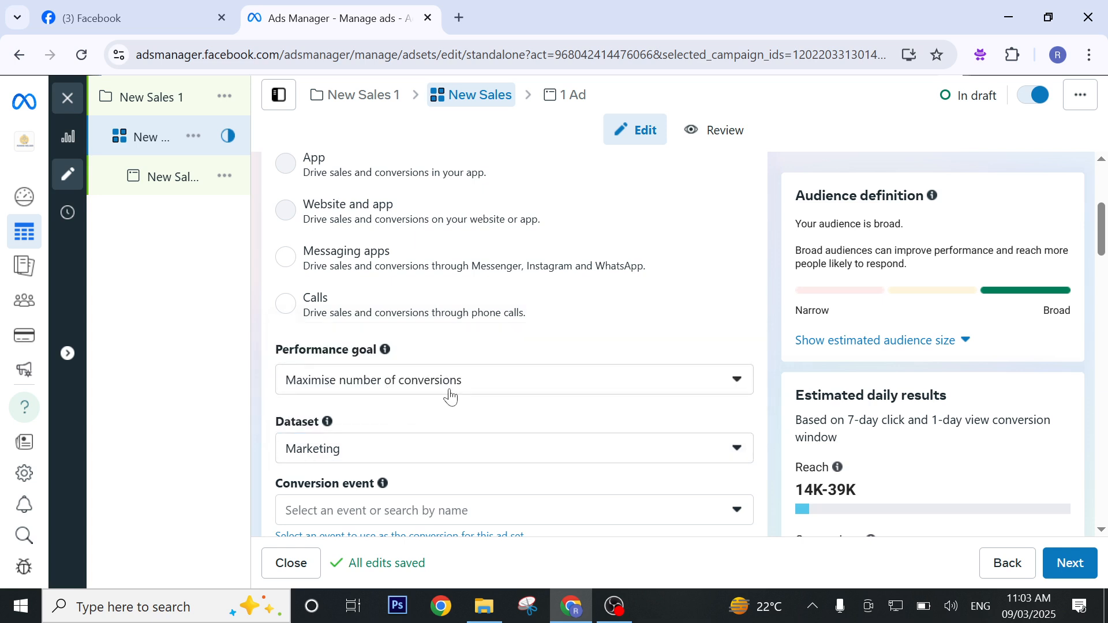
Check the ad set's daily budget and start date, and enable an end date of 16 March 2025.
{"action": "scroll", "coordinate": [451, 397], "scroll_direction": "down", "scroll_amount": 1}
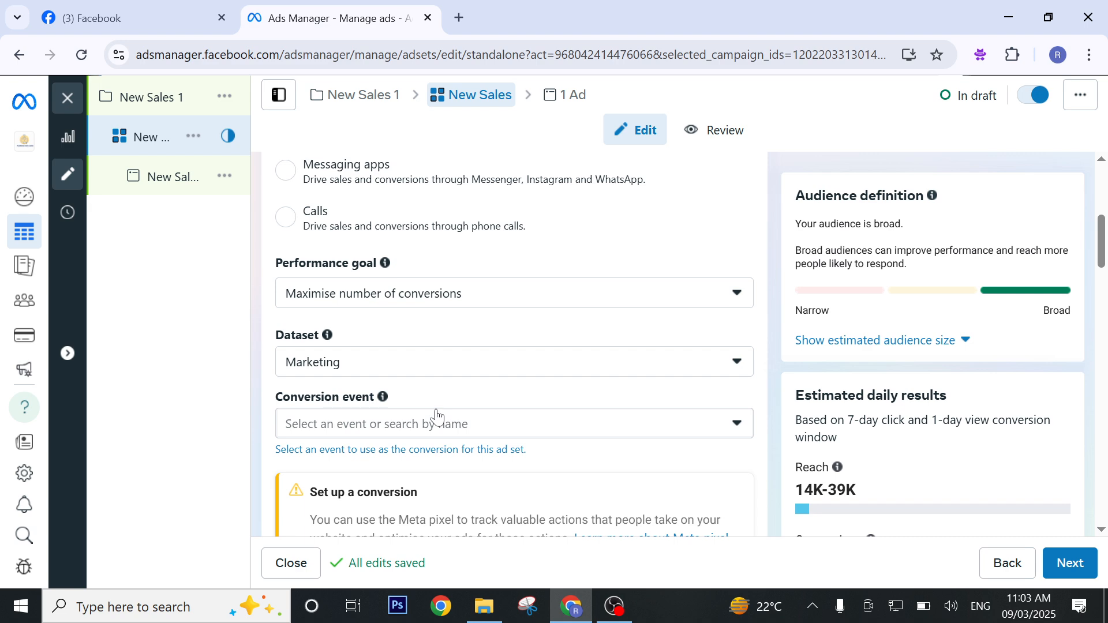
{"action": "scroll", "coordinate": [450, 412], "scroll_direction": "down", "scroll_amount": 2}
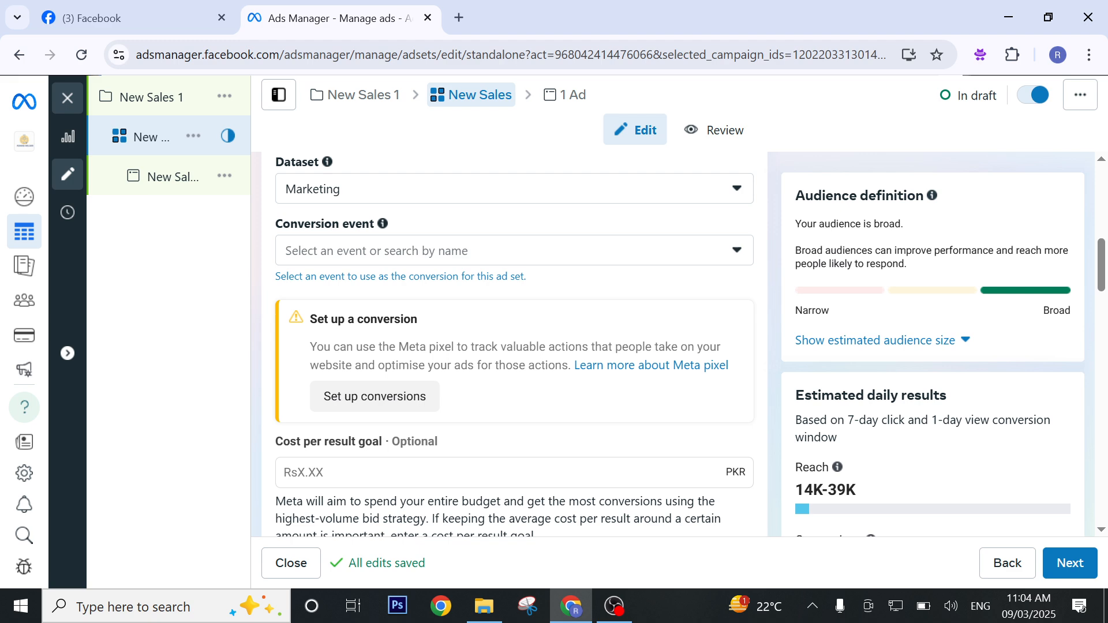
{"action": "scroll", "coordinate": [468, 395], "scroll_direction": "down", "scroll_amount": 3}
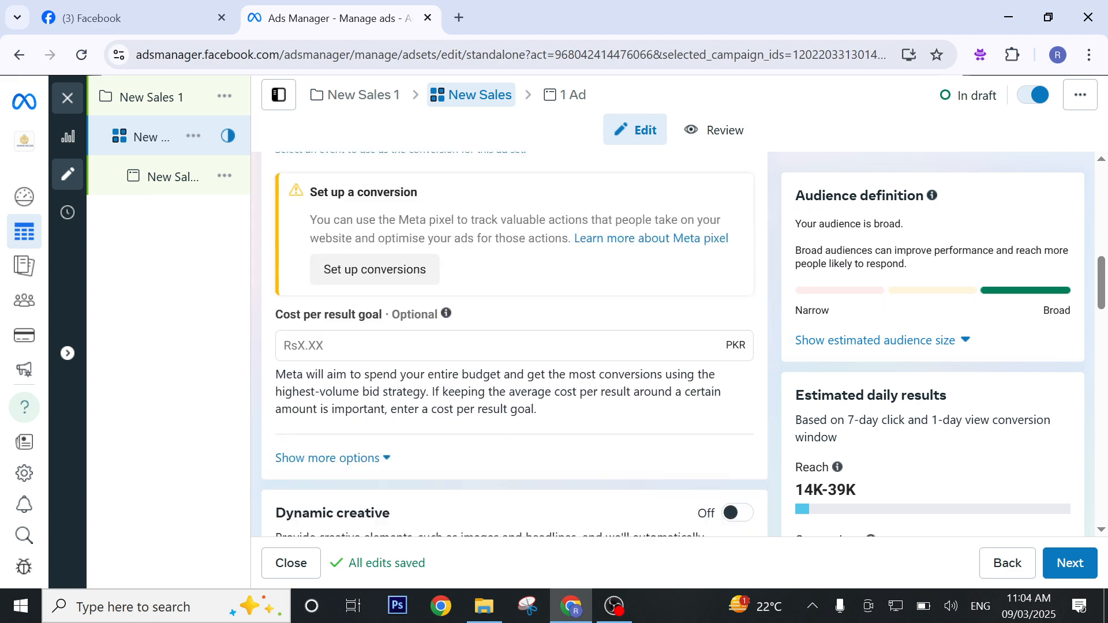
{"action": "scroll", "coordinate": [468, 395], "scroll_direction": "down", "scroll_amount": 4}
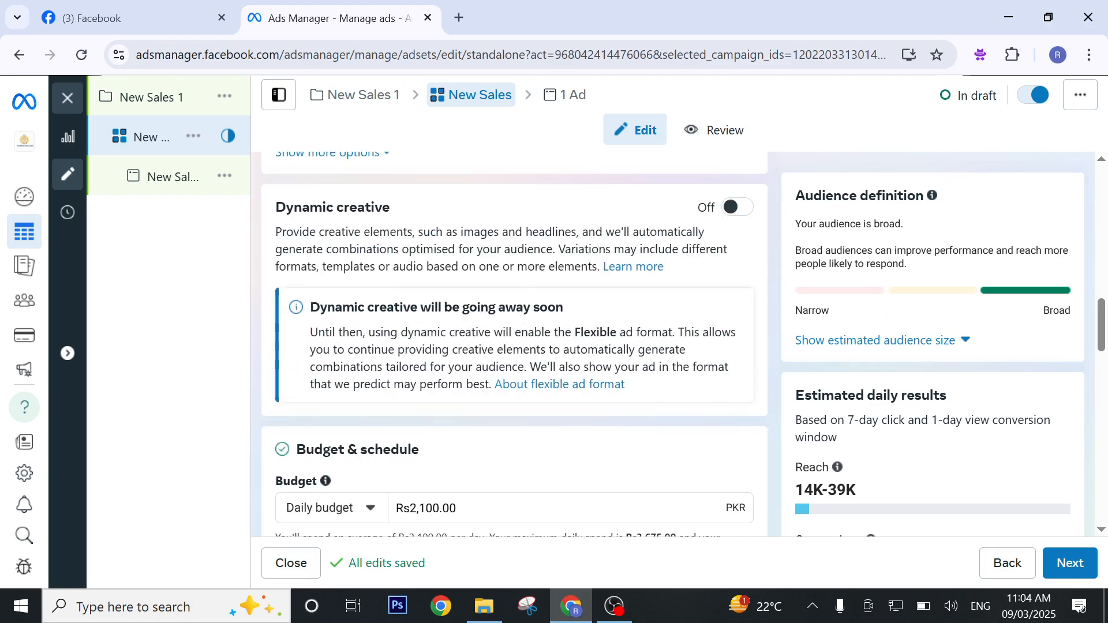
{"action": "scroll", "coordinate": [483, 323], "scroll_direction": "down", "scroll_amount": 3}
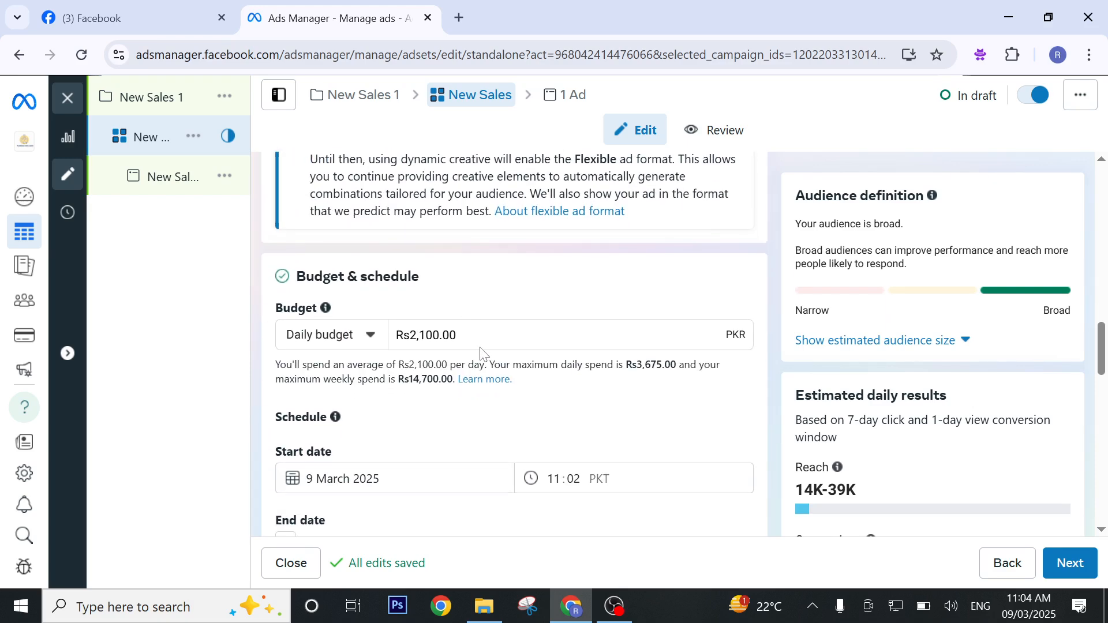
{"action": "left_click", "coordinate": [468, 334]}
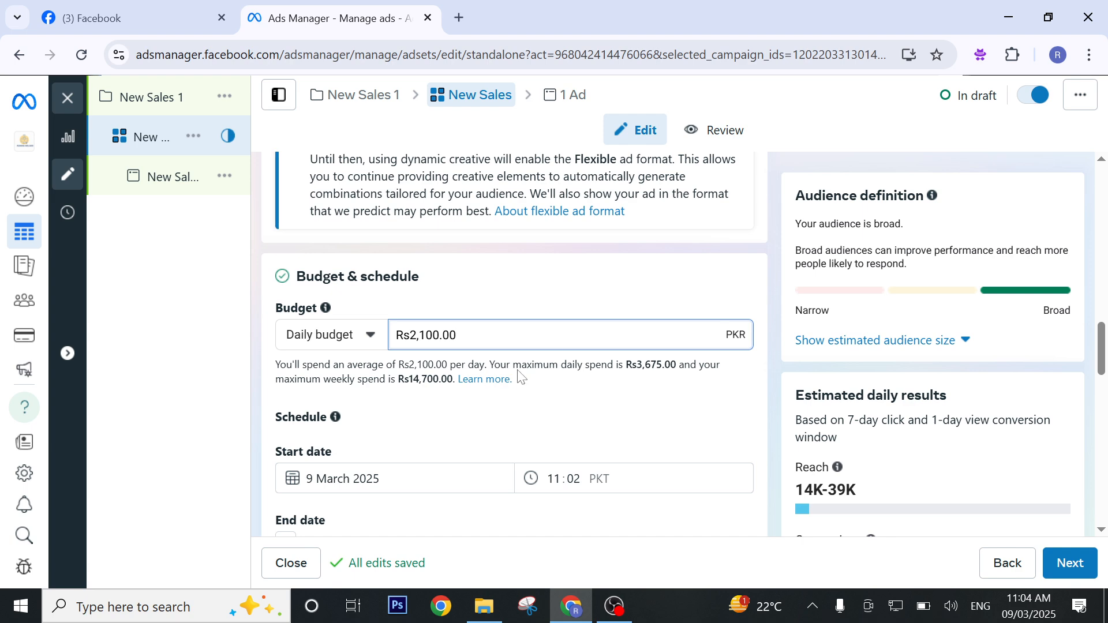
{"action": "scroll", "coordinate": [490, 348], "scroll_direction": "down", "scroll_amount": 3}
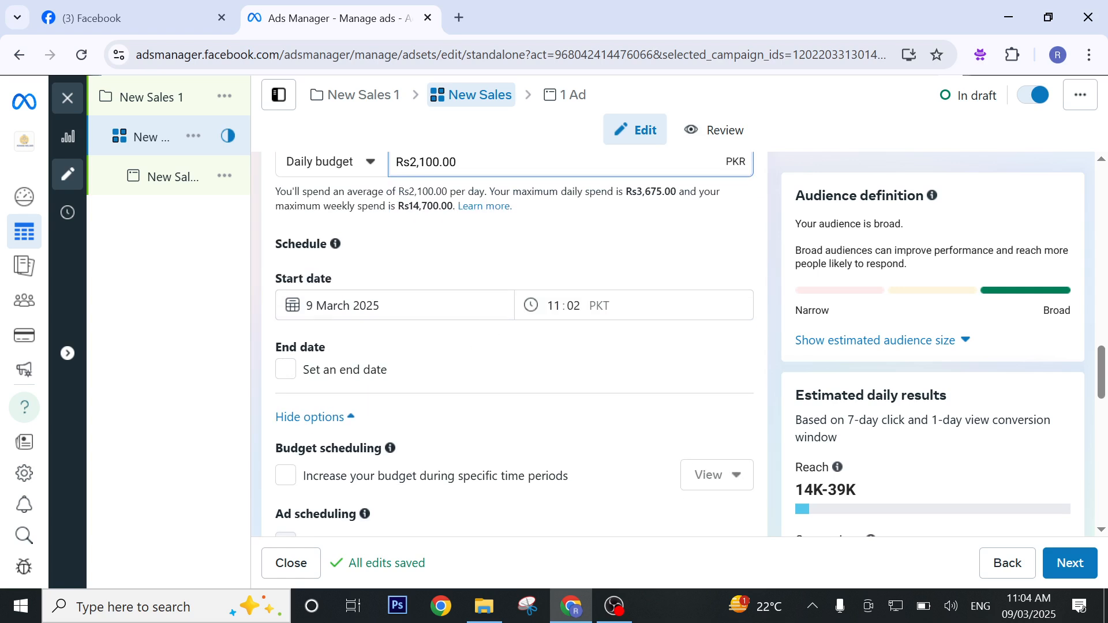
{"action": "left_click", "coordinate": [334, 307]}
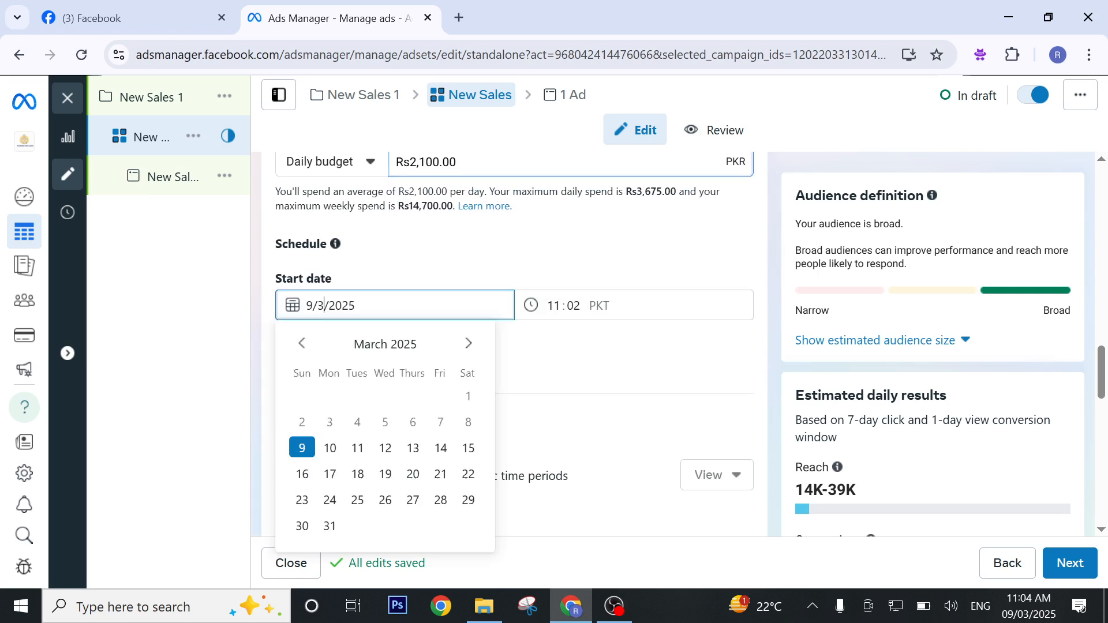
{"action": "left_click", "coordinate": [450, 269]}
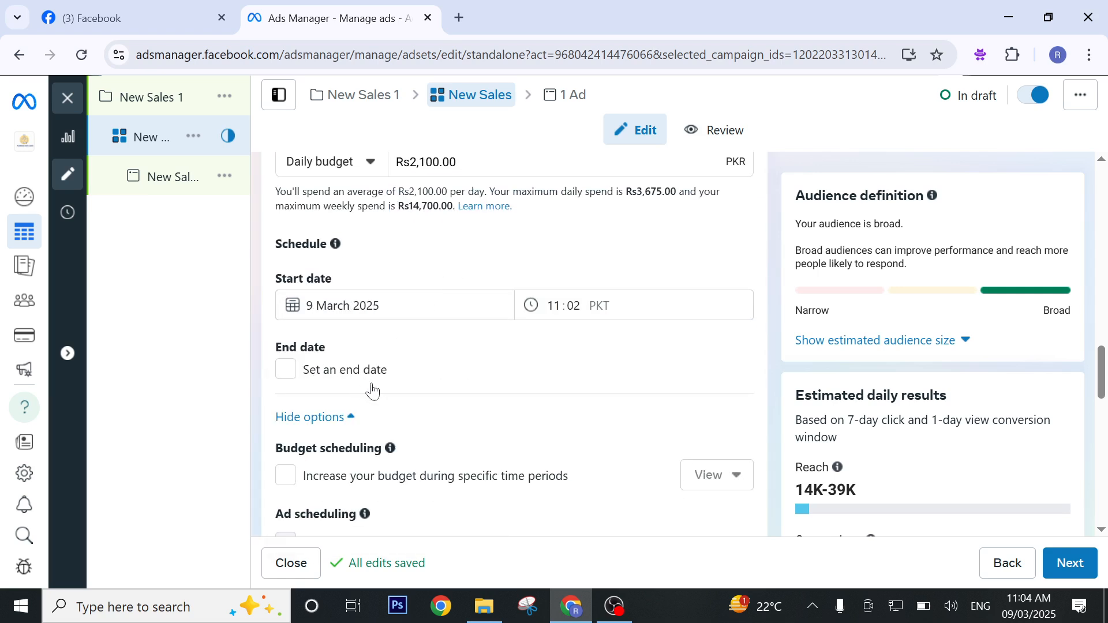
{"action": "left_click", "coordinate": [286, 376]}
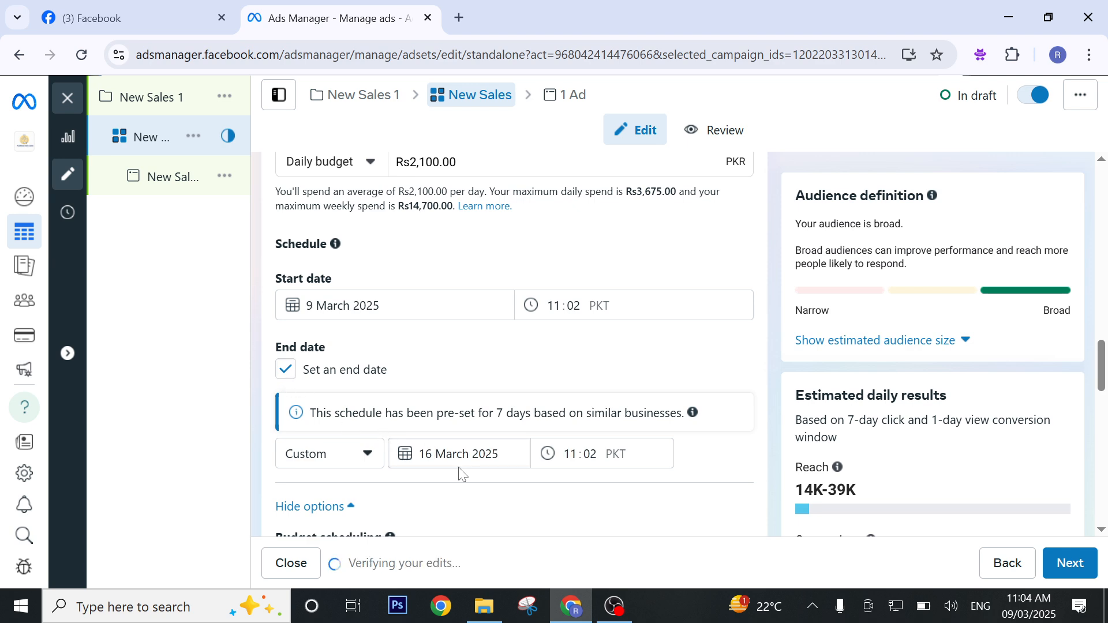
Remove Pakistan from the ad set's audience locations.
{"action": "scroll", "coordinate": [393, 398], "scroll_direction": "down", "scroll_amount": 5}
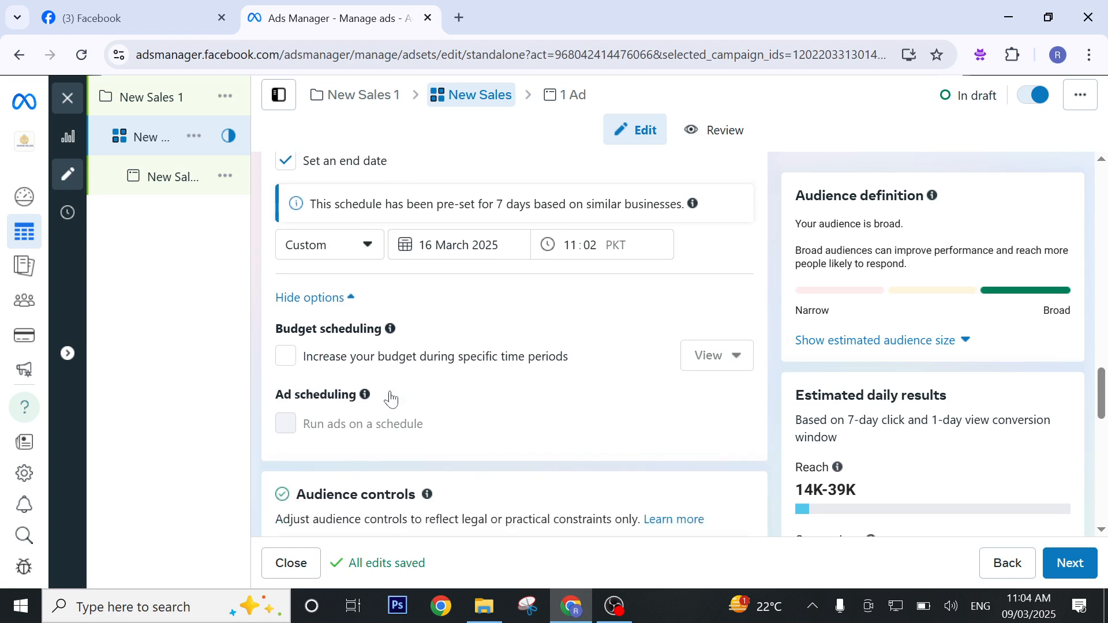
{"action": "scroll", "coordinate": [393, 398], "scroll_direction": "down", "scroll_amount": 5}
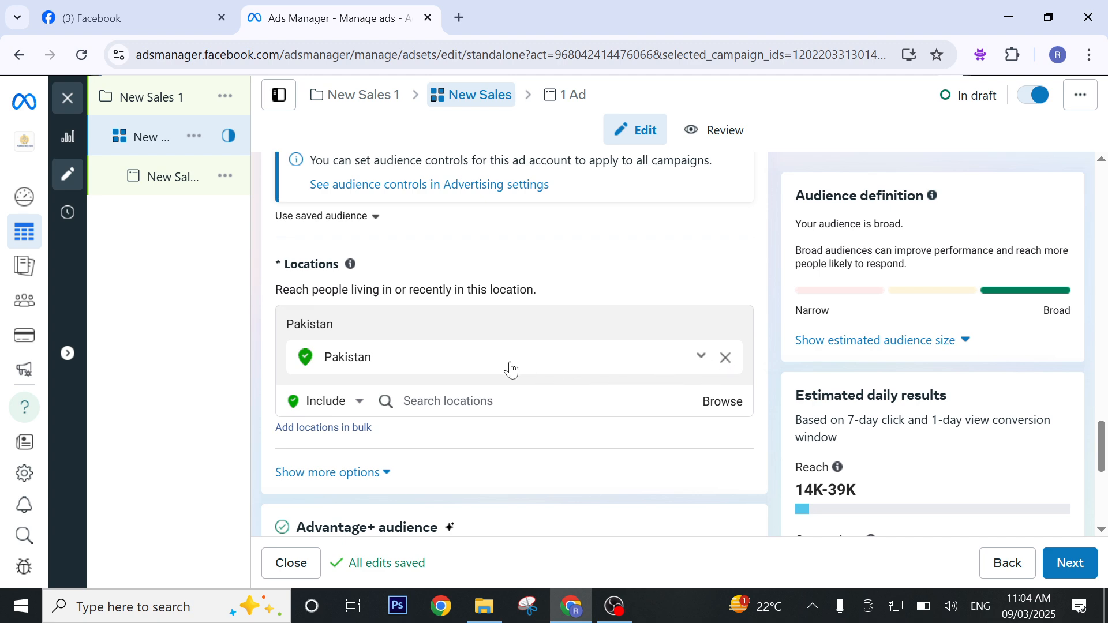
{"action": "left_click", "coordinate": [730, 360]}
Revisit the daily budget amount in the ad set's budget and schedule settings.
{"action": "scroll", "coordinate": [584, 368], "scroll_direction": "down", "scroll_amount": 3}
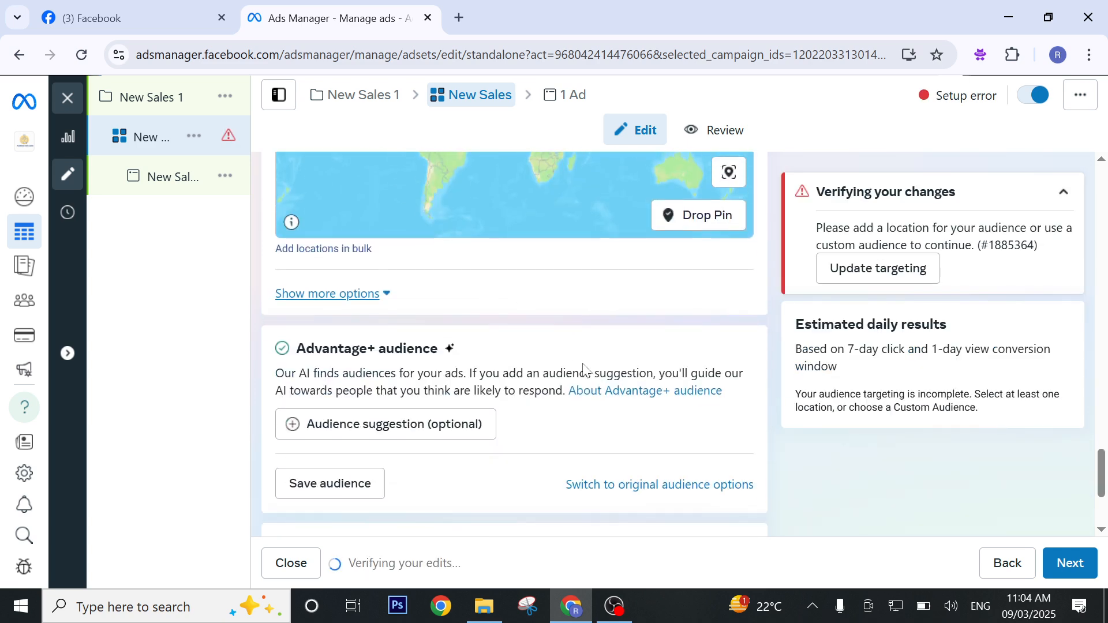
{"action": "scroll", "coordinate": [517, 271], "scroll_direction": "up", "scroll_amount": 4}
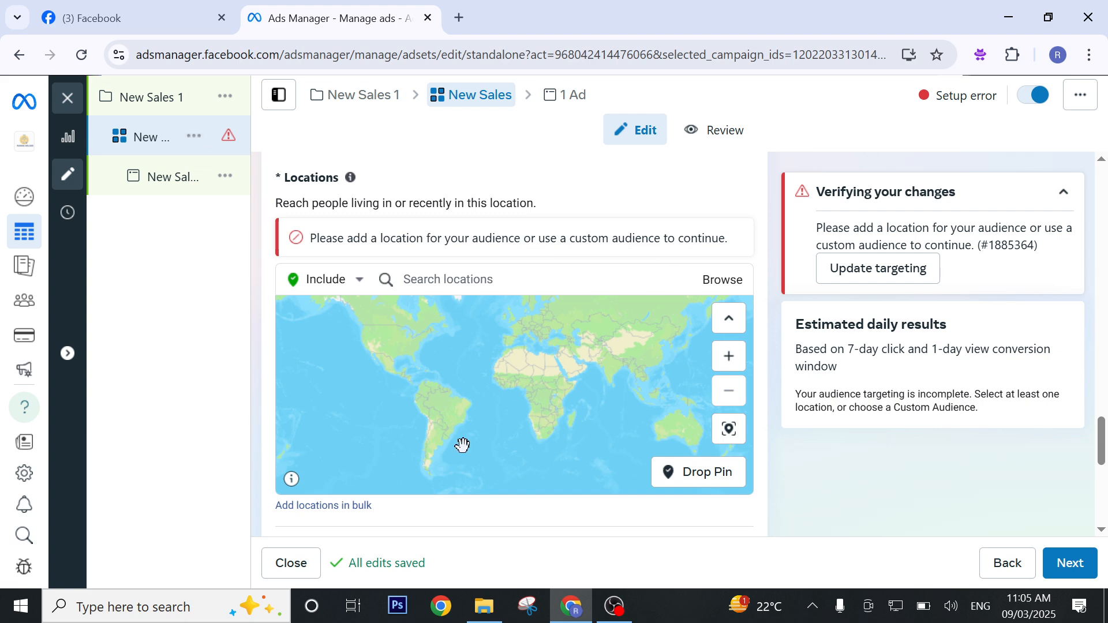
{"action": "scroll", "coordinate": [771, 314], "scroll_direction": "up", "scroll_amount": 10}
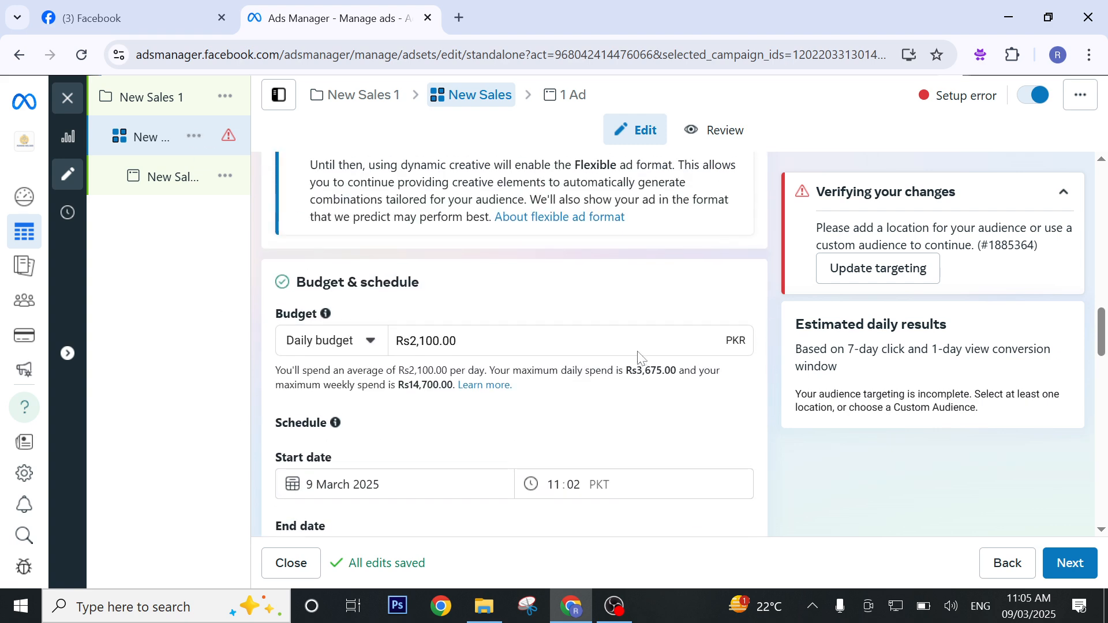
{"action": "scroll", "coordinate": [637, 353], "scroll_direction": "up", "scroll_amount": 2}
{"action": "left_click", "coordinate": [519, 507]}
Switch the ad set from Advantage+ audience to the original audience options.
{"action": "scroll", "coordinate": [519, 507], "scroll_direction": "down", "scroll_amount": 1}
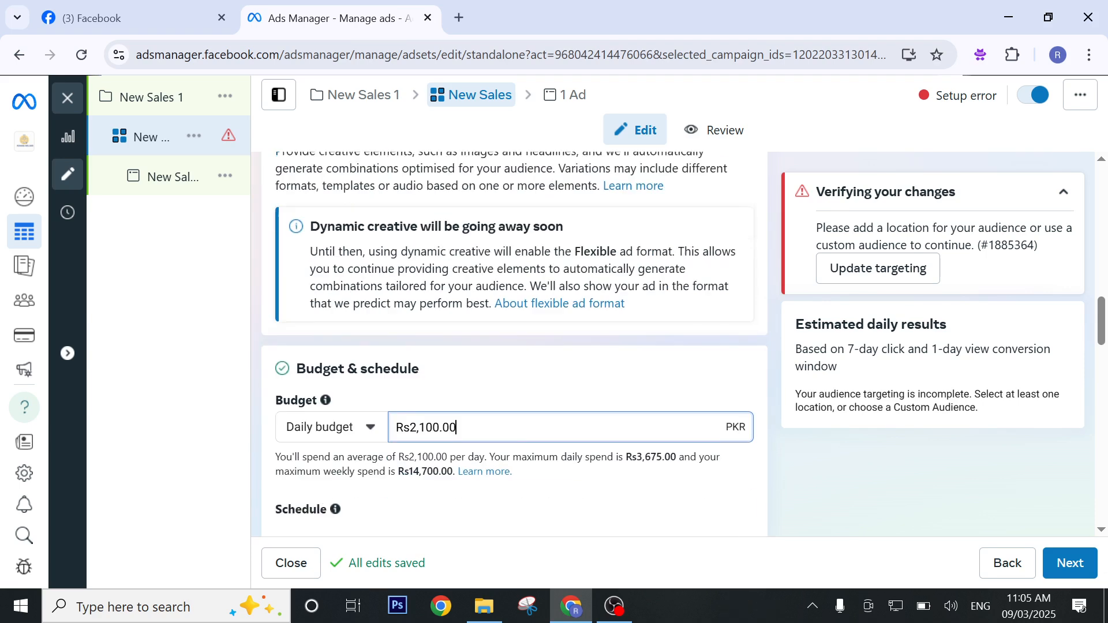
{"action": "scroll", "coordinate": [507, 513], "scroll_direction": "down", "scroll_amount": 14}
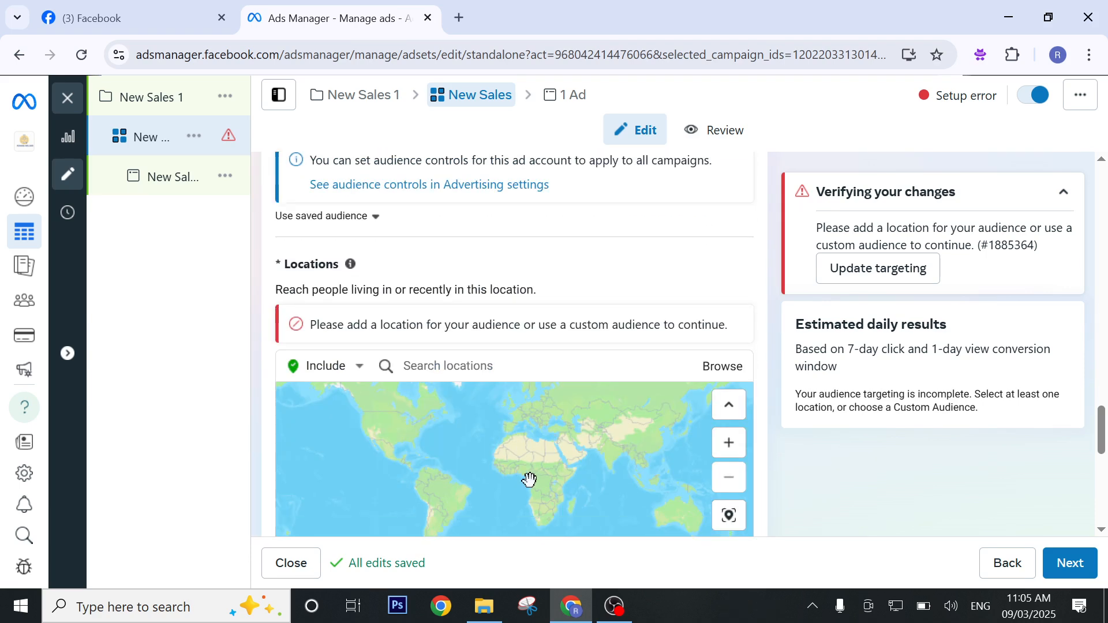
{"action": "scroll", "coordinate": [657, 252], "scroll_direction": "down", "scroll_amount": 6}
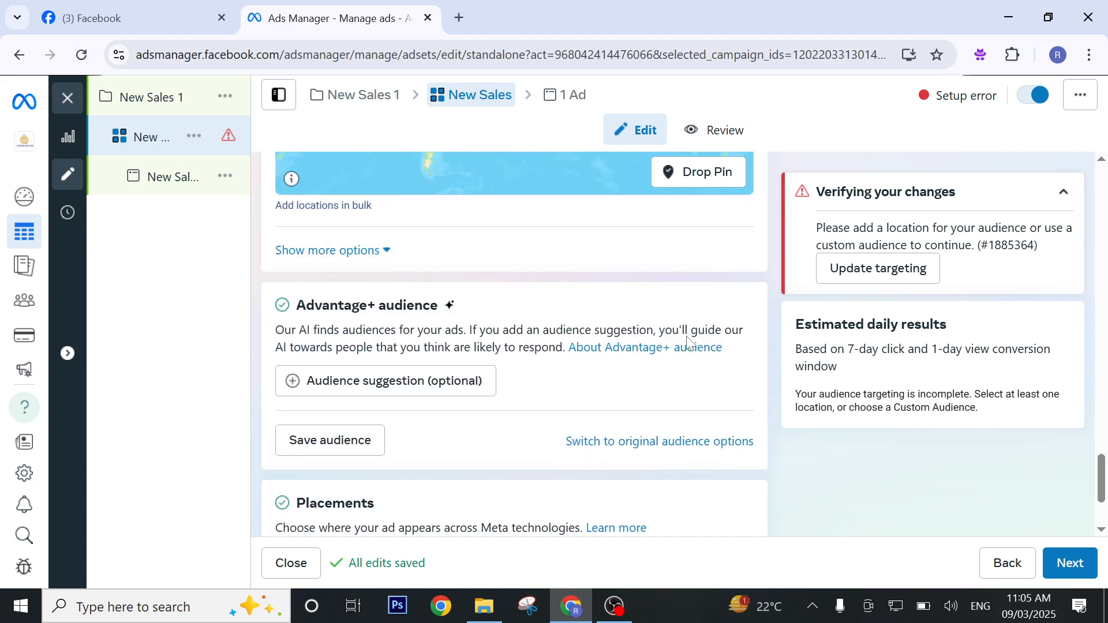
{"action": "scroll", "coordinate": [686, 340], "scroll_direction": "down", "scroll_amount": 1}
{"action": "left_click", "coordinate": [693, 396]}
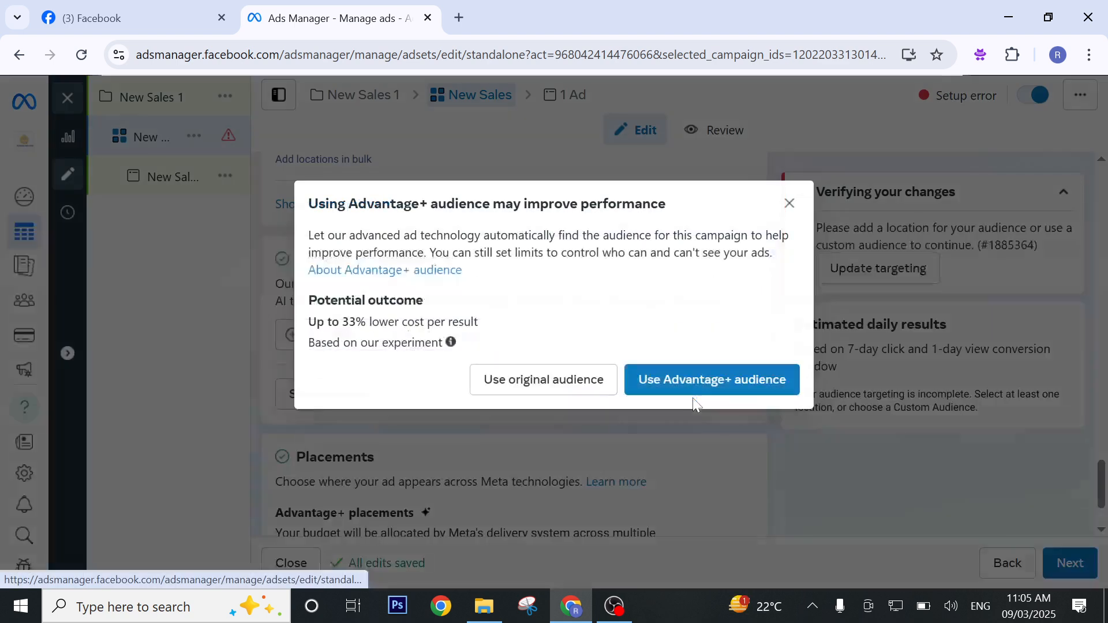
{"action": "left_click", "coordinate": [555, 386]}
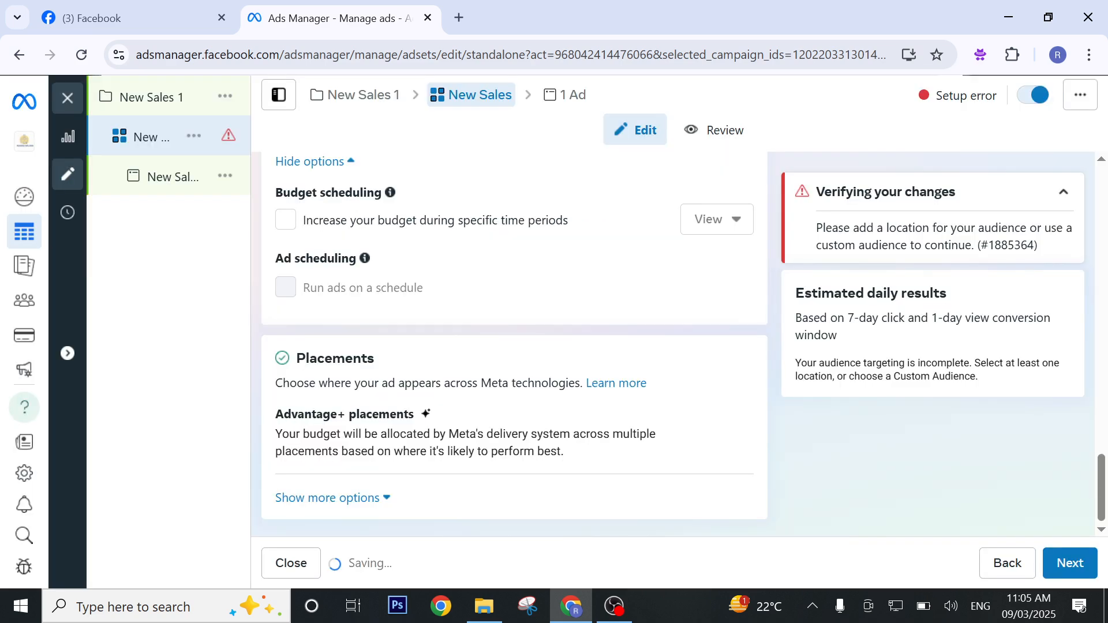
Review the original audience options for custom audiences, locations and age, along with the budget and schedule settings.
{"action": "scroll", "coordinate": [384, 340], "scroll_direction": "down", "scroll_amount": 1}
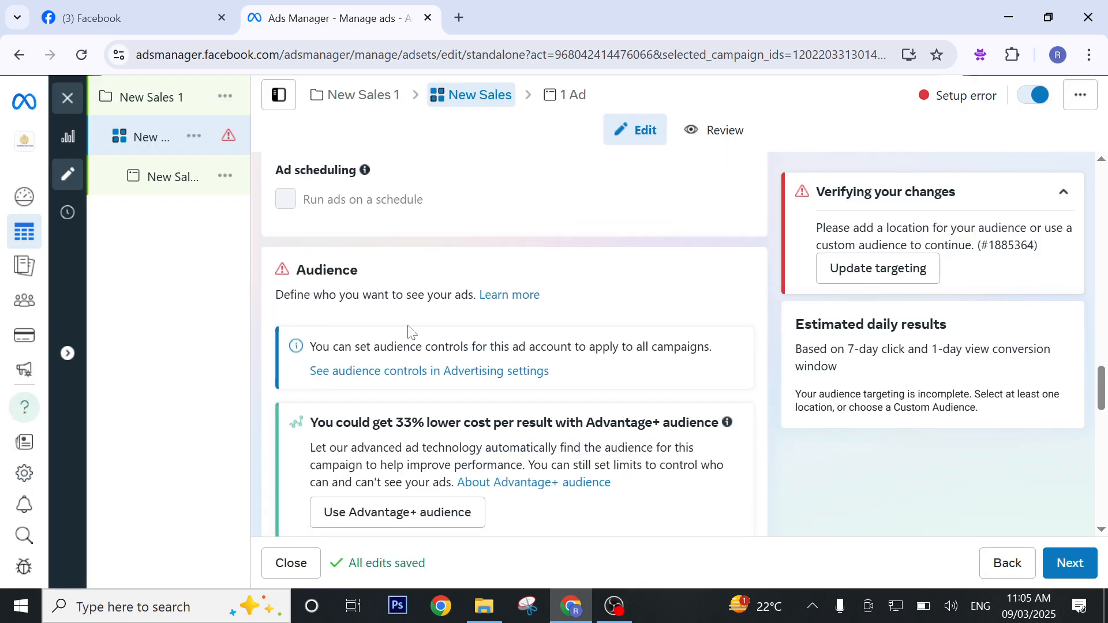
{"action": "scroll", "coordinate": [385, 338], "scroll_direction": "down", "scroll_amount": 3}
{"action": "scroll", "coordinate": [435, 311], "scroll_direction": "down", "scroll_amount": 2}
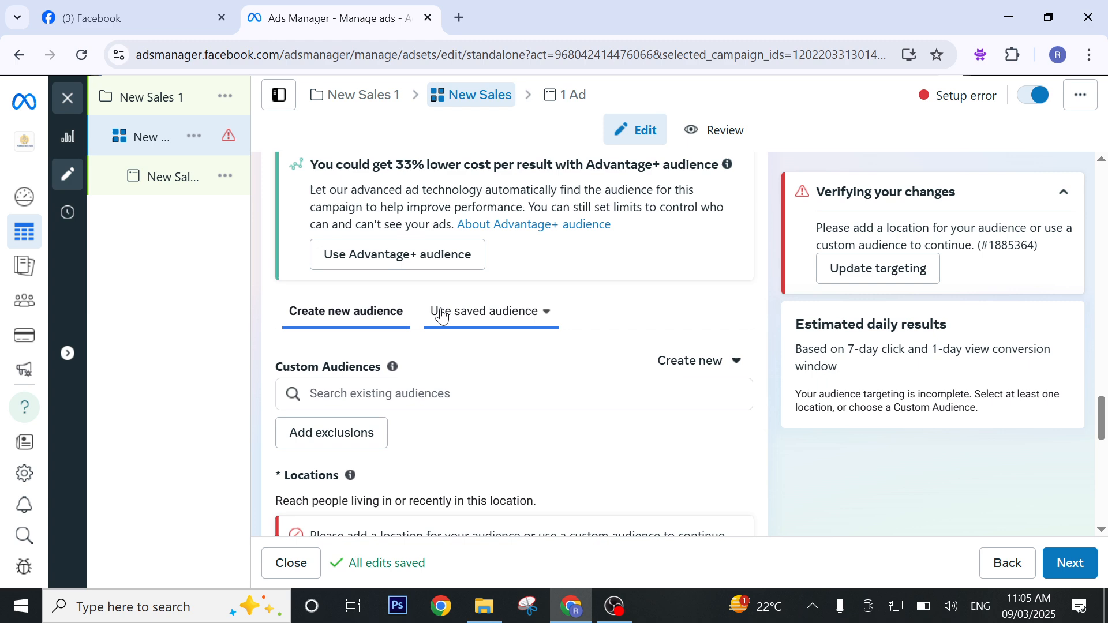
{"action": "scroll", "coordinate": [486, 396], "scroll_direction": "up", "scroll_amount": 1}
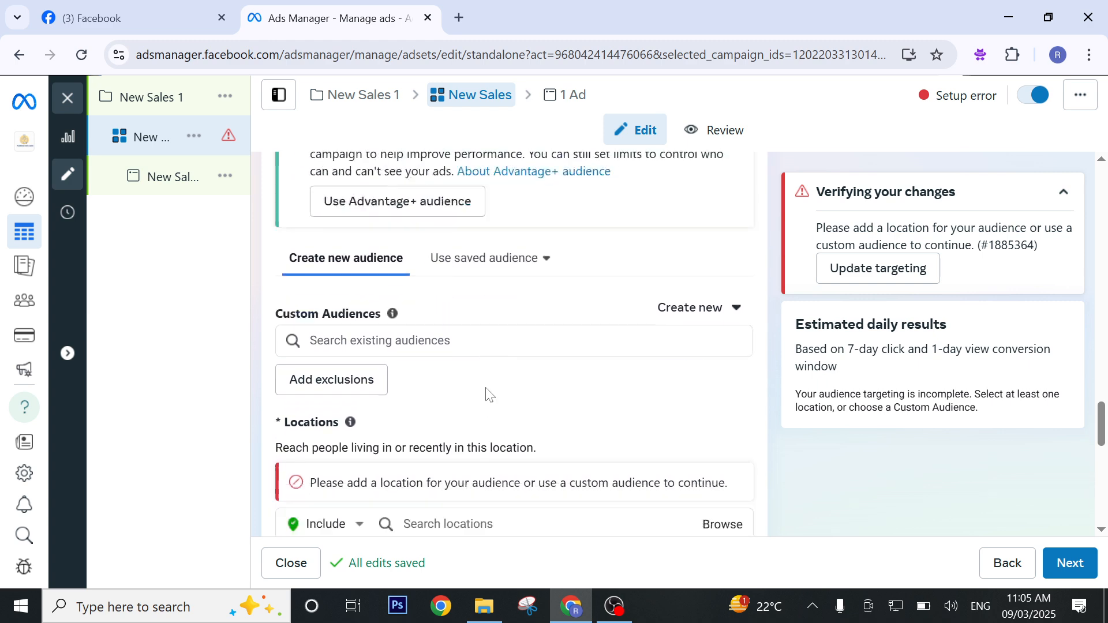
{"action": "scroll", "coordinate": [487, 391], "scroll_direction": "down", "scroll_amount": 2}
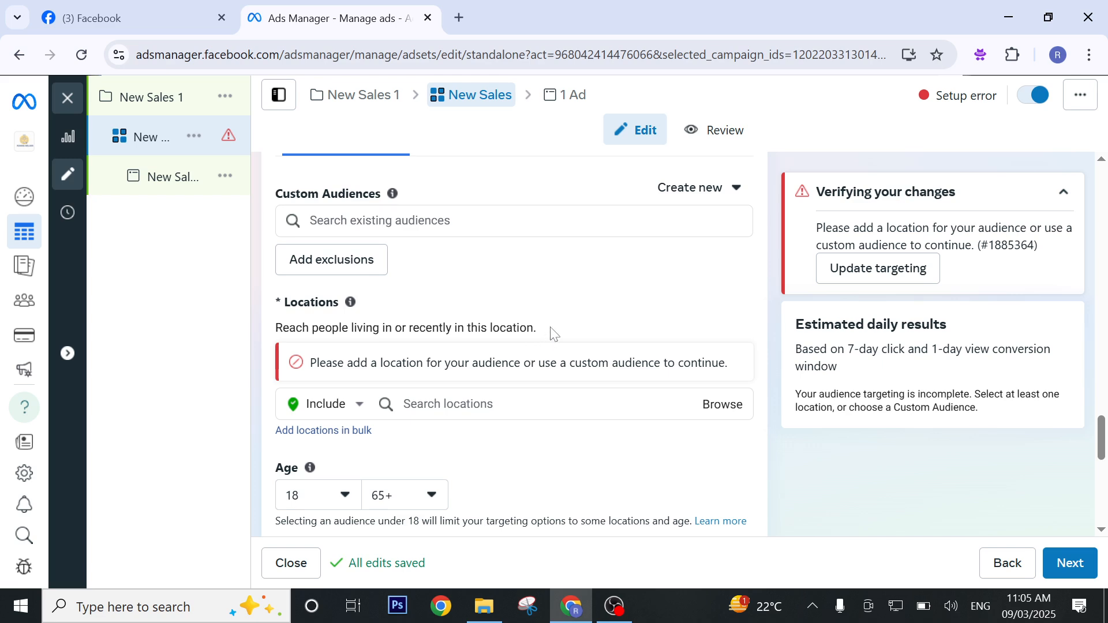
{"action": "scroll", "coordinate": [554, 331], "scroll_direction": "up", "scroll_amount": 10}
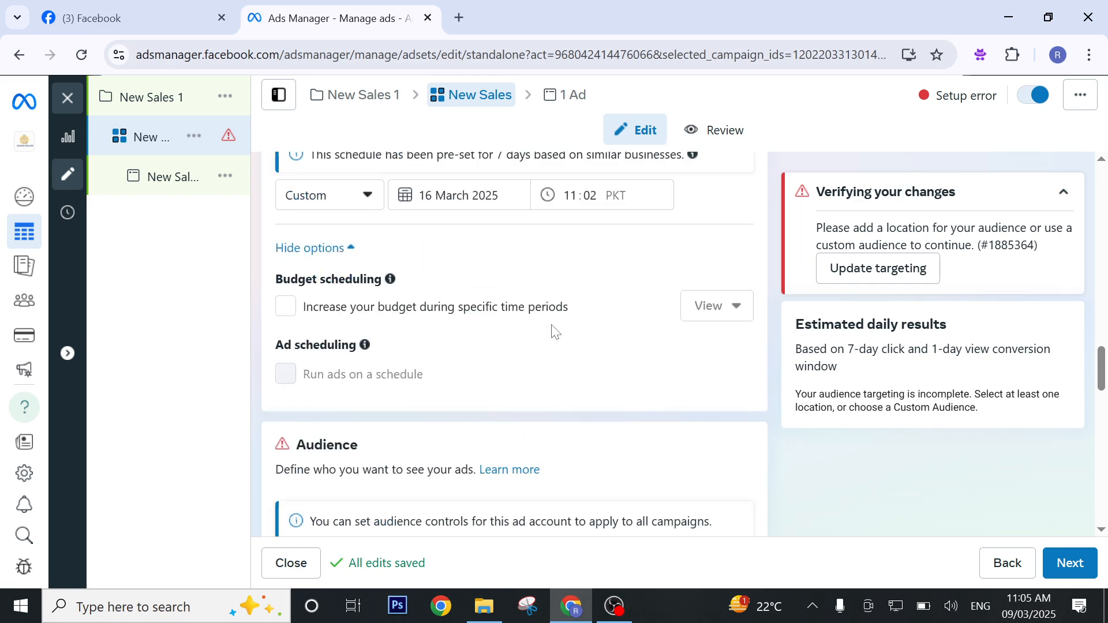
{"action": "scroll", "coordinate": [554, 332], "scroll_direction": "up", "scroll_amount": 5}
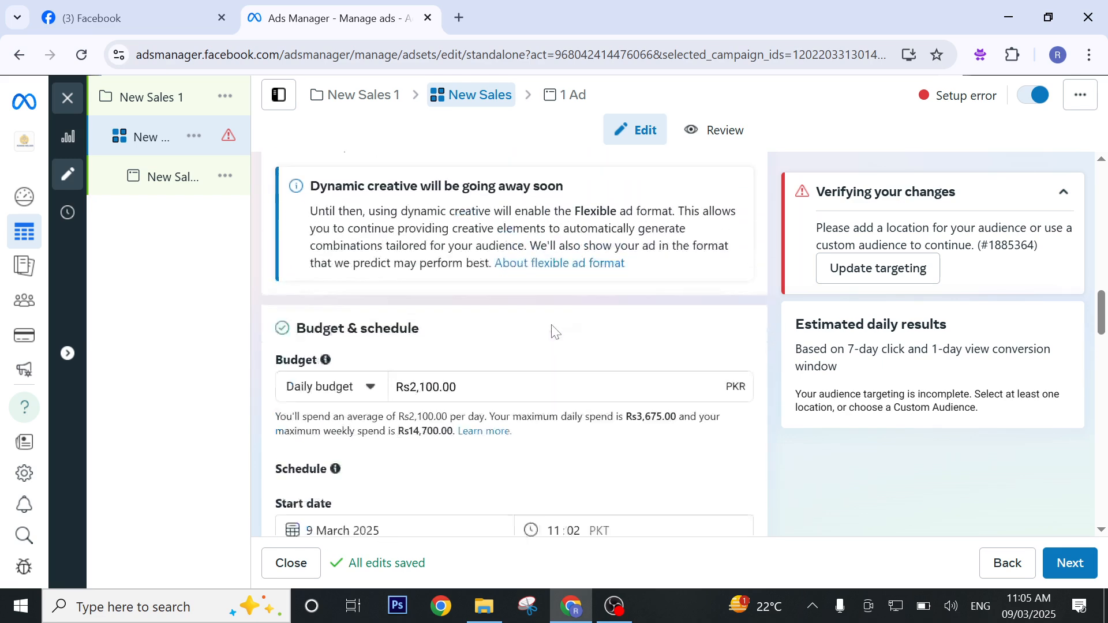
Add the city Gujranwala, Punjab, Pakistan as an included location for the ad set's audience.
{"action": "scroll", "coordinate": [552, 330], "scroll_direction": "down", "scroll_amount": 7}
{"action": "scroll", "coordinate": [552, 330], "scroll_direction": "down", "scroll_amount": 8}
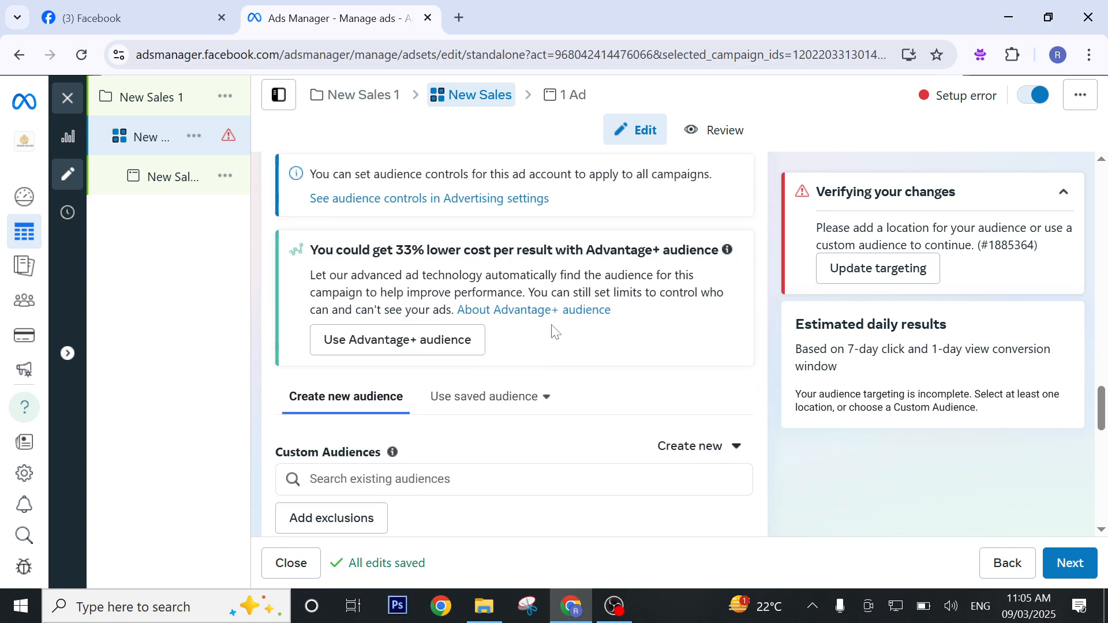
{"action": "scroll", "coordinate": [552, 333], "scroll_direction": "down", "scroll_amount": 2}
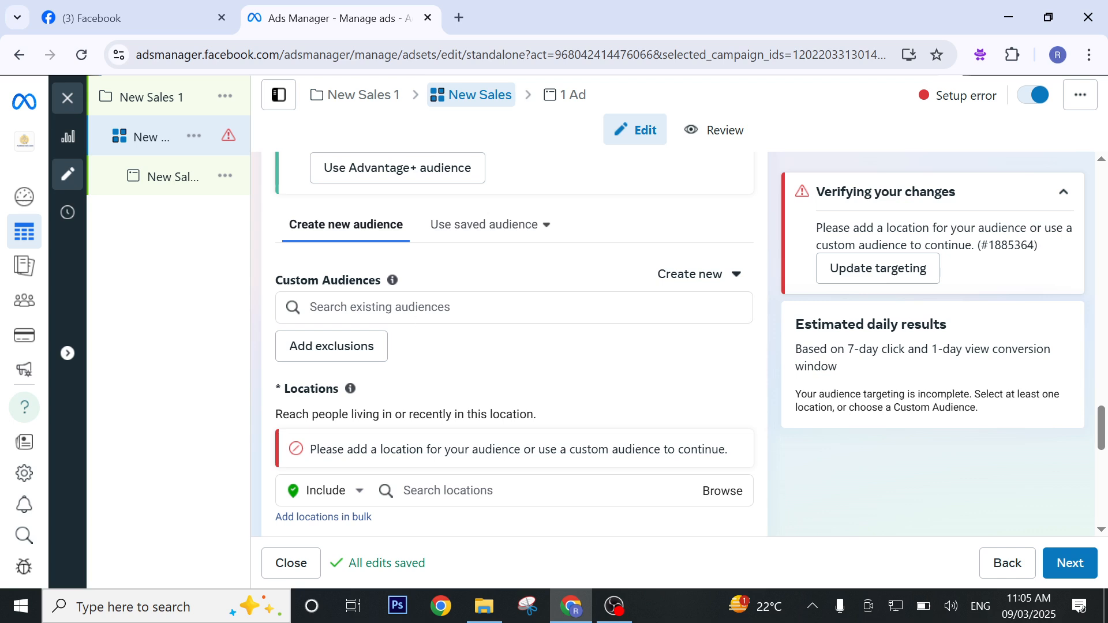
{"action": "scroll", "coordinate": [425, 357], "scroll_direction": "down", "scroll_amount": 3}
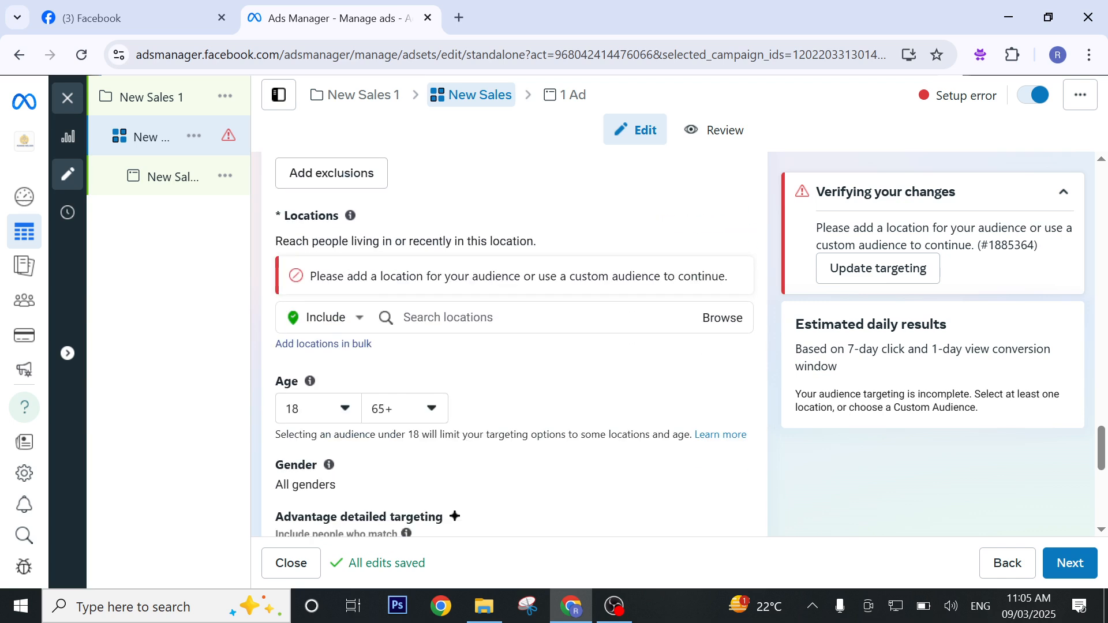
{"action": "left_click", "coordinate": [447, 317]}
{"action": "type", "text": "Gujranwala"}
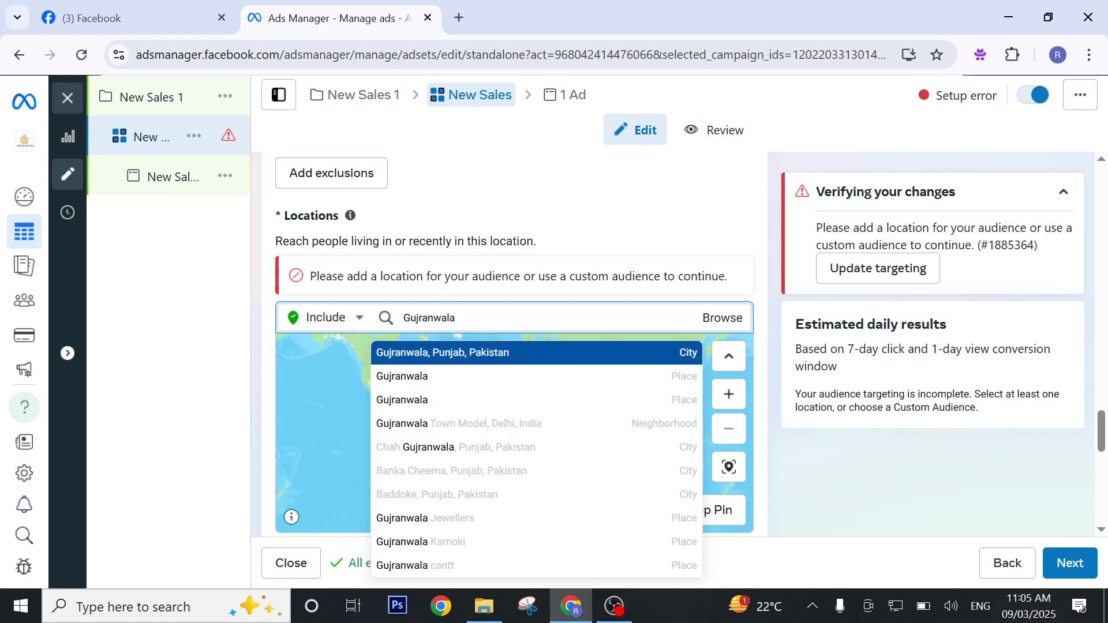
{"action": "left_click", "coordinate": [569, 354]}
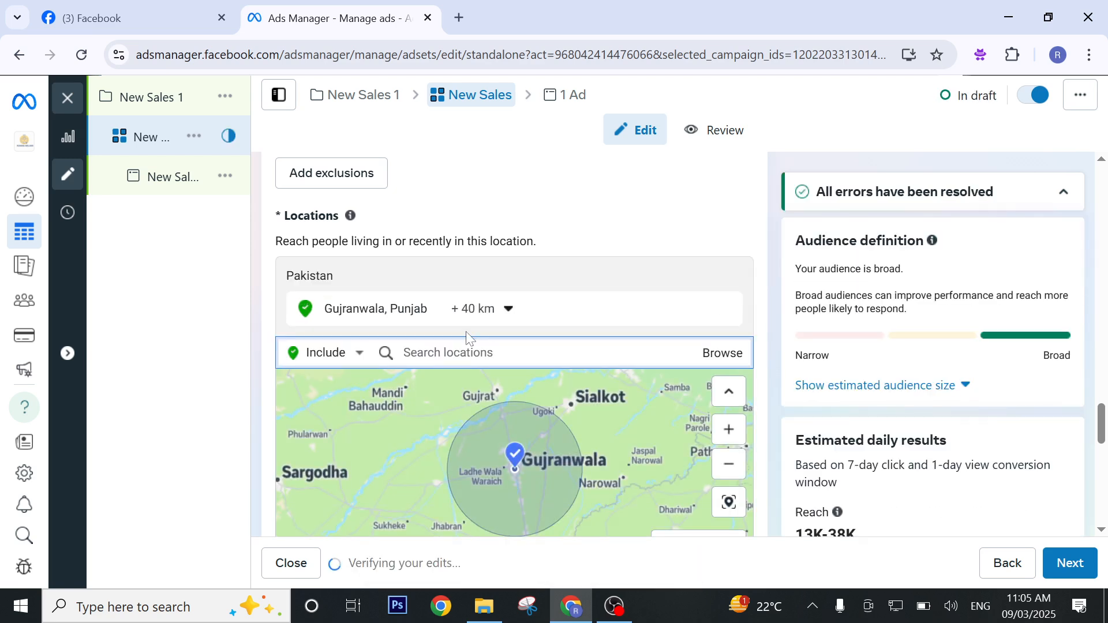
Set the targeting radius around Gujranwala to 20 km and check the covered area on the map.
{"action": "left_click", "coordinate": [480, 309]}
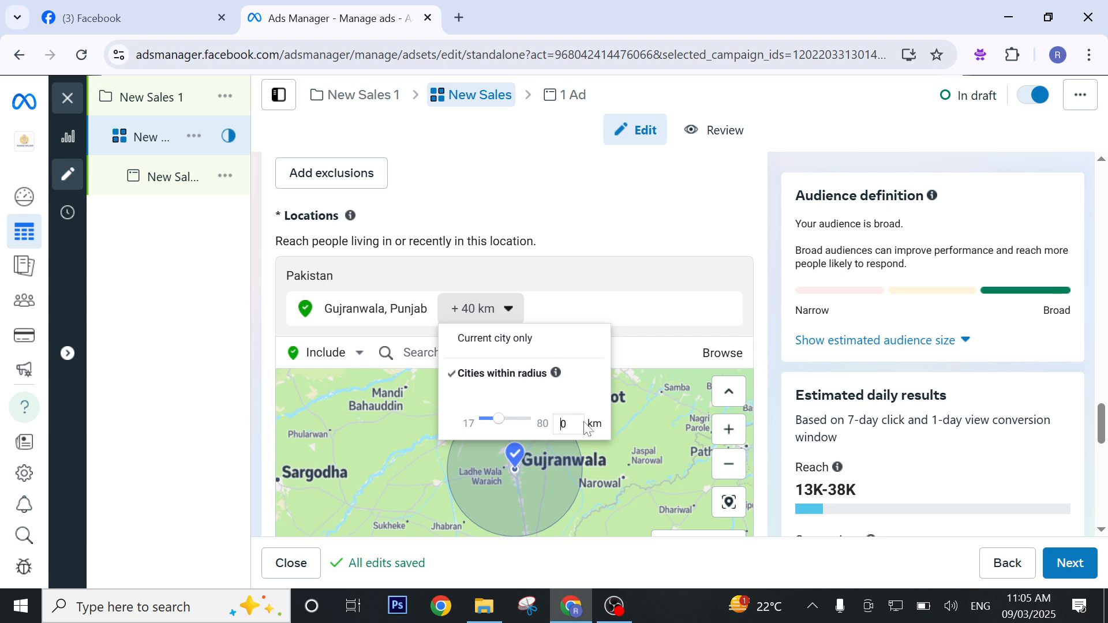
{"action": "left_click", "coordinate": [566, 424]}
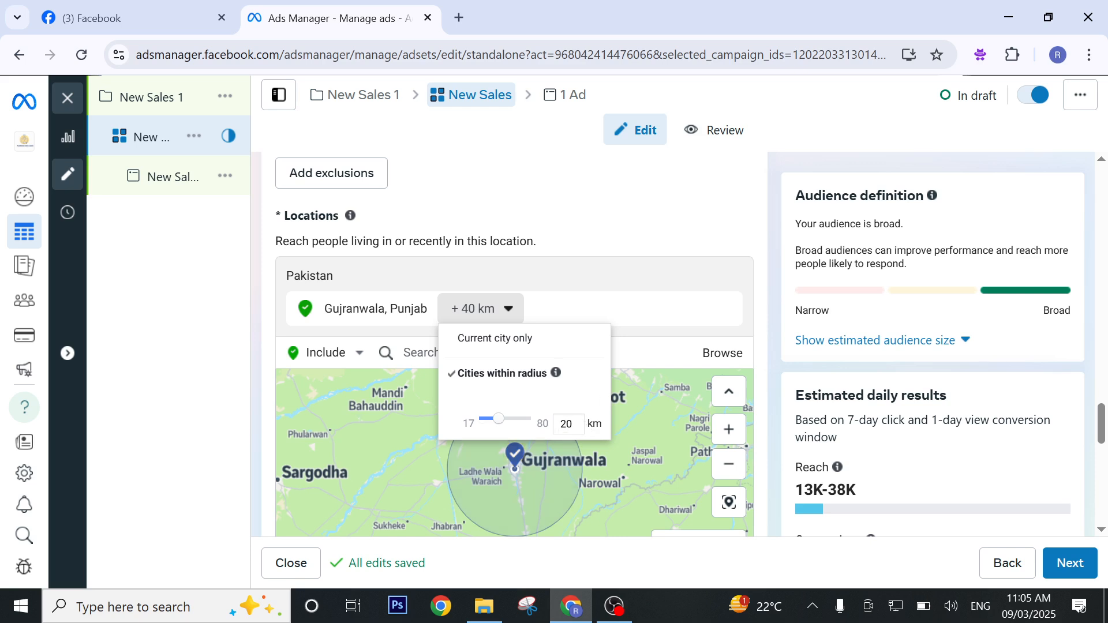
{"action": "left_click", "coordinate": [601, 220]}
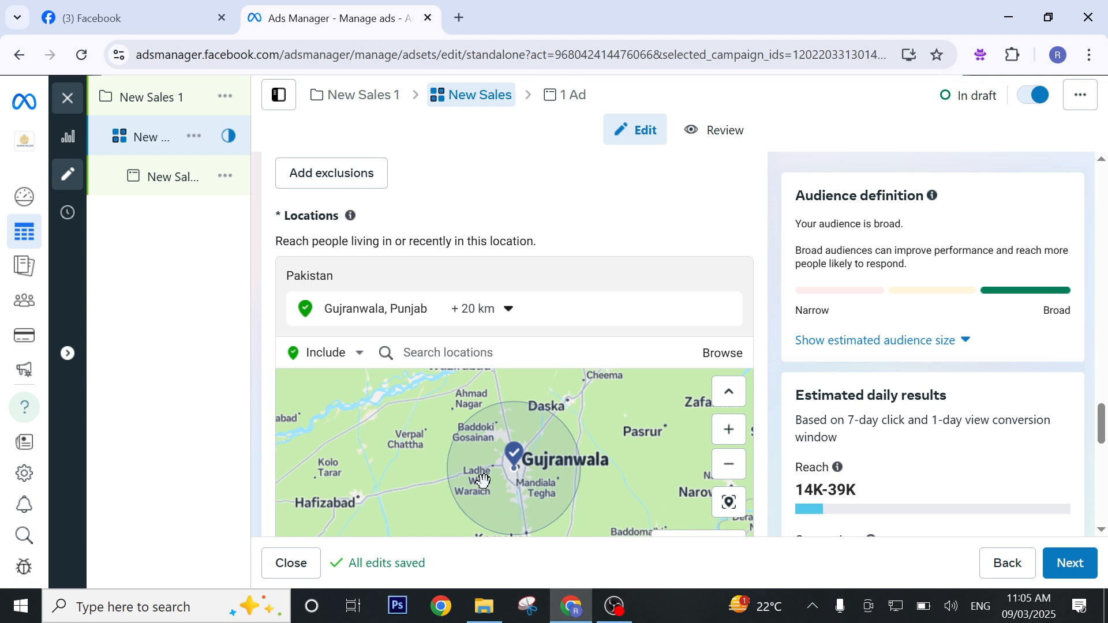
{"action": "scroll", "coordinate": [564, 387], "scroll_direction": "down", "scroll_amount": 1}
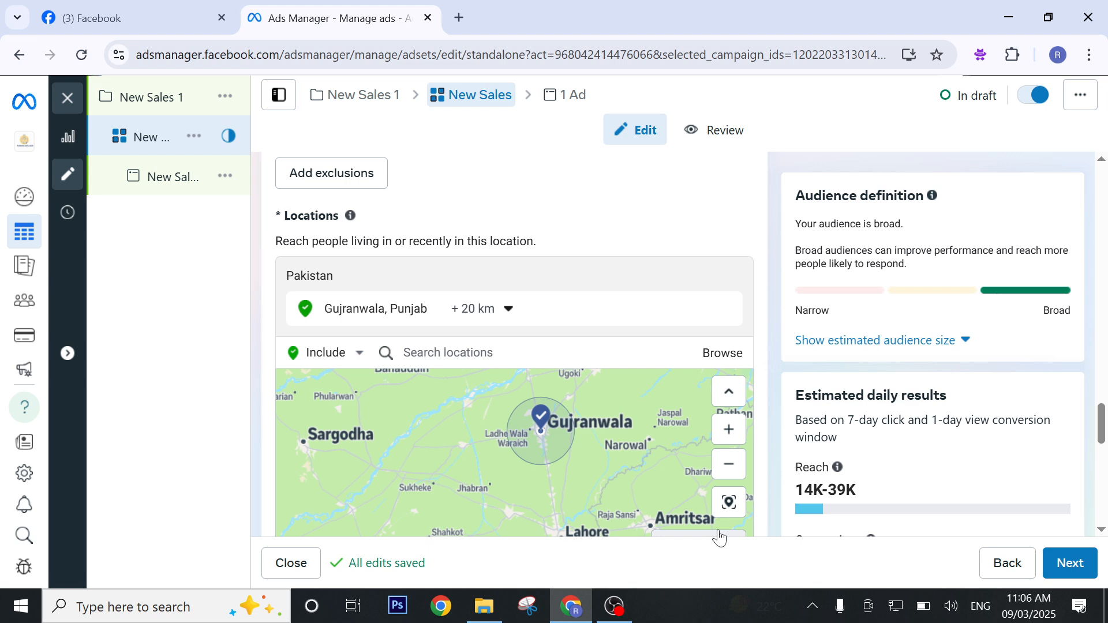
{"action": "scroll", "coordinate": [808, 242], "scroll_direction": "down", "scroll_amount": 2}
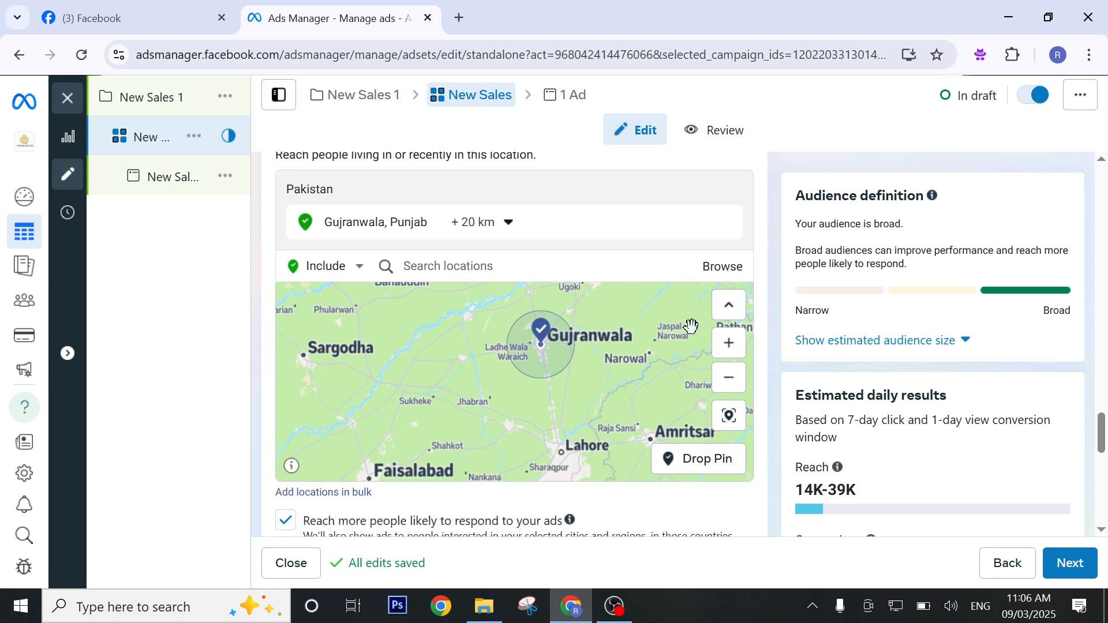
{"action": "scroll", "coordinate": [691, 324], "scroll_direction": "down", "scroll_amount": 1}
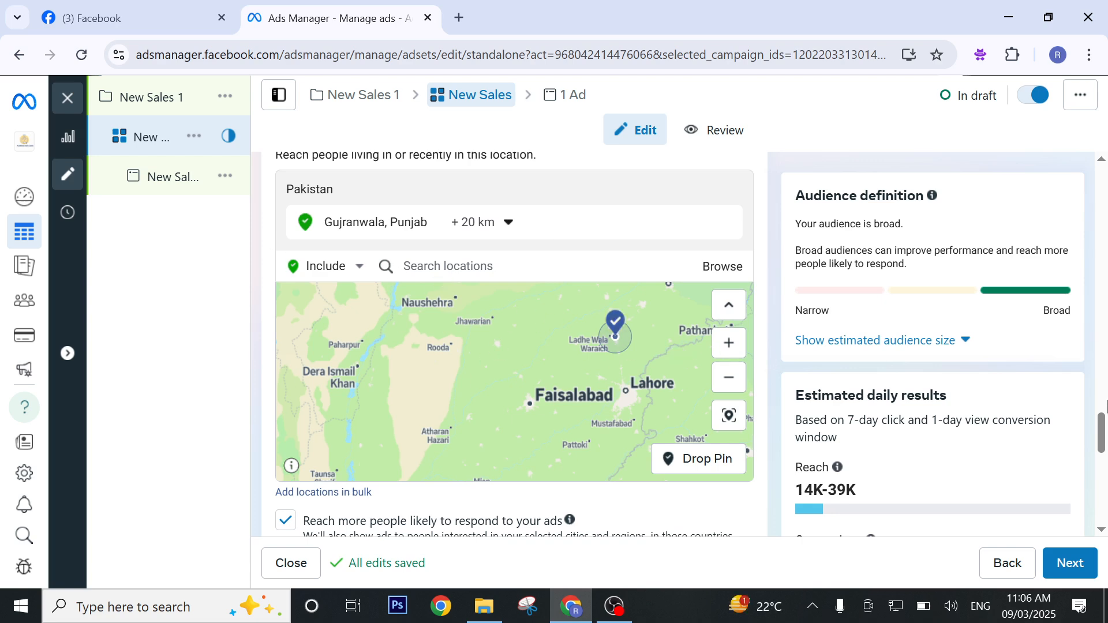
Set the audience age range to 20 to 59.
{"action": "left_click", "coordinate": [1105, 407]}
{"action": "left_click_drag", "start_coordinate": [1104, 406], "coordinate": [1105, 491]}
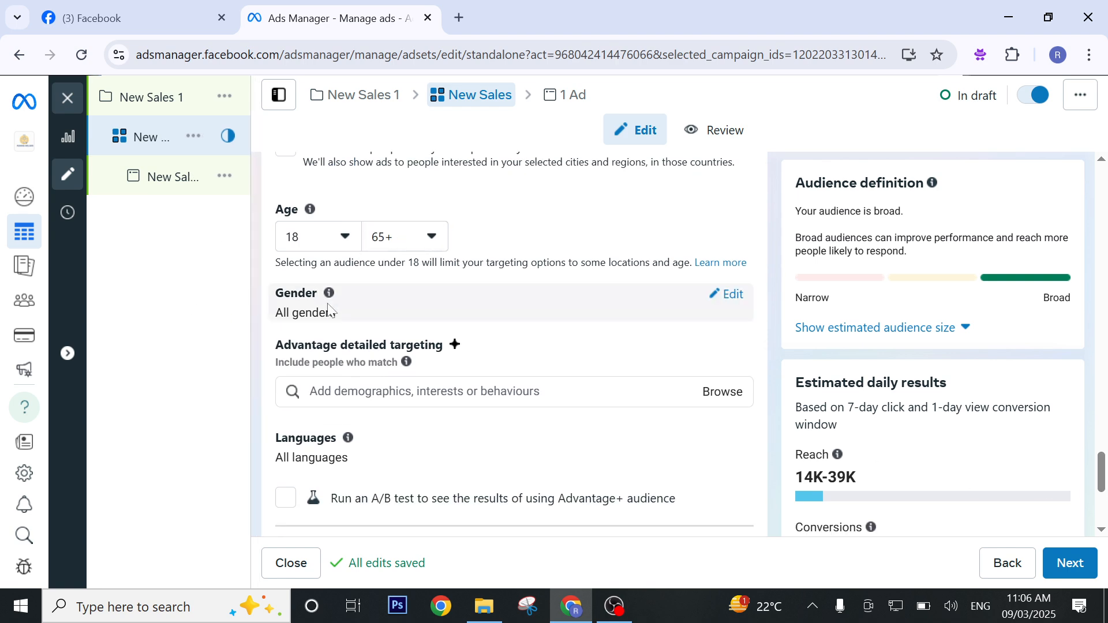
{"action": "left_click", "coordinate": [401, 246]}
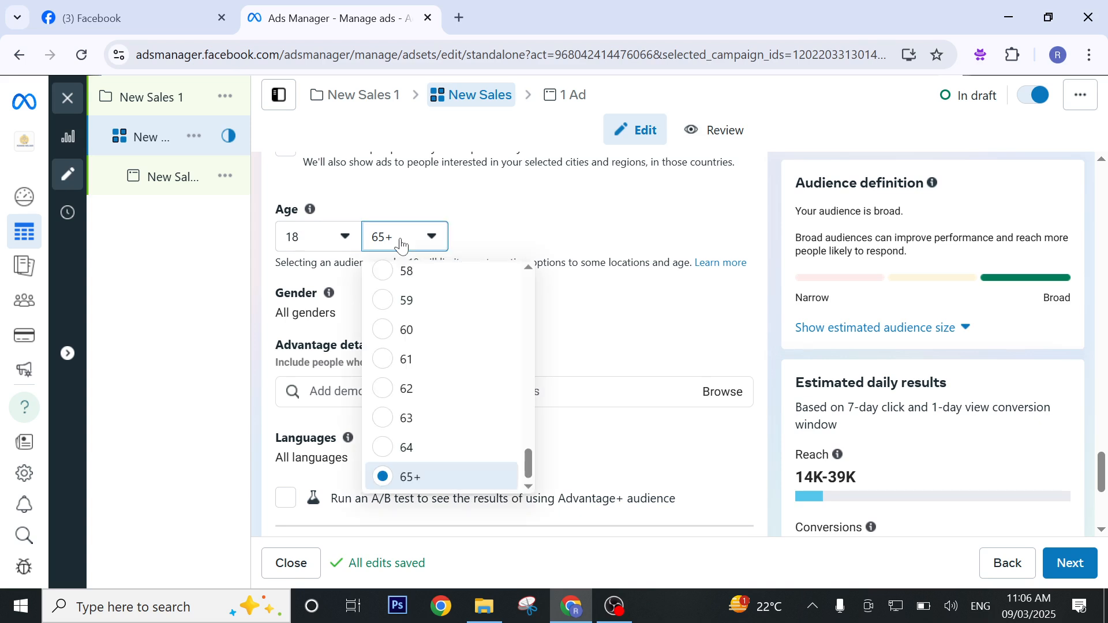
{"action": "left_click", "coordinate": [407, 300]}
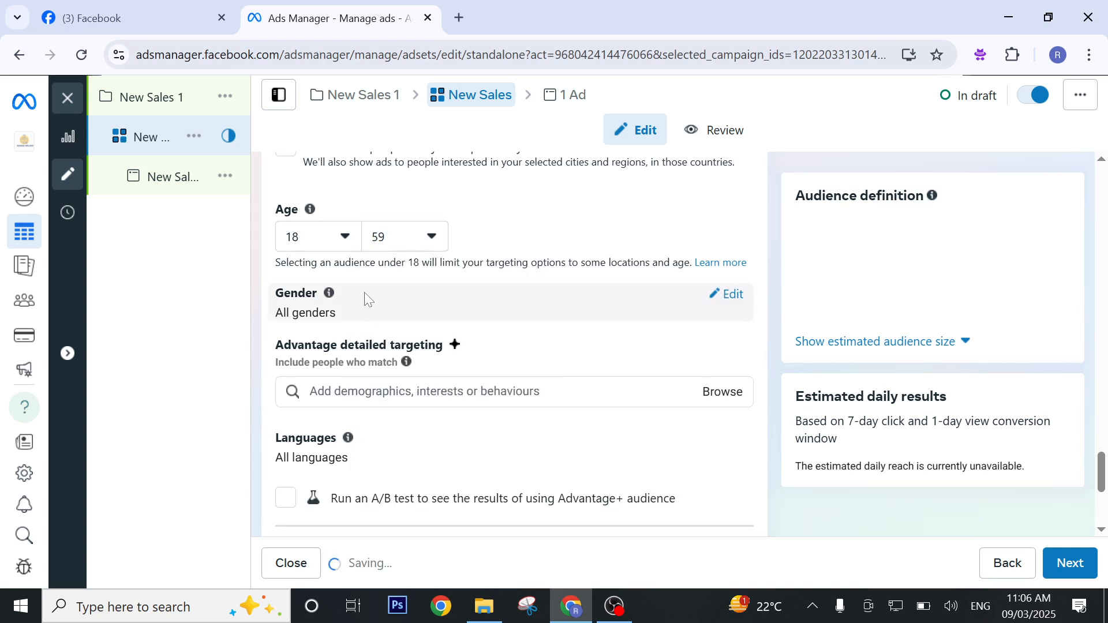
{"action": "left_click", "coordinate": [328, 247]}
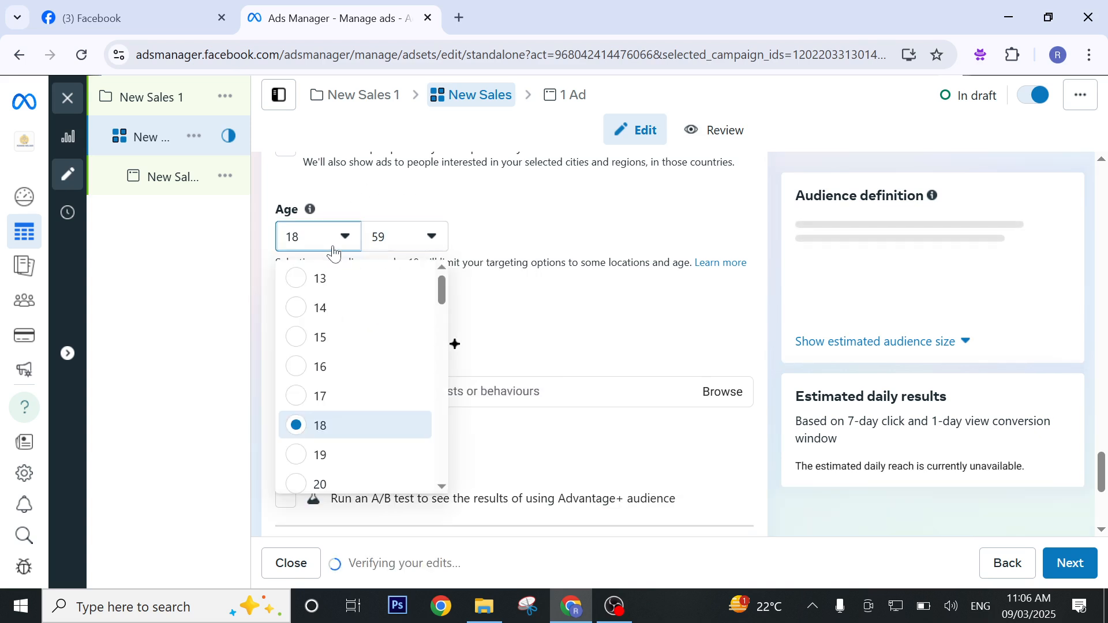
{"action": "left_click", "coordinate": [323, 482]}
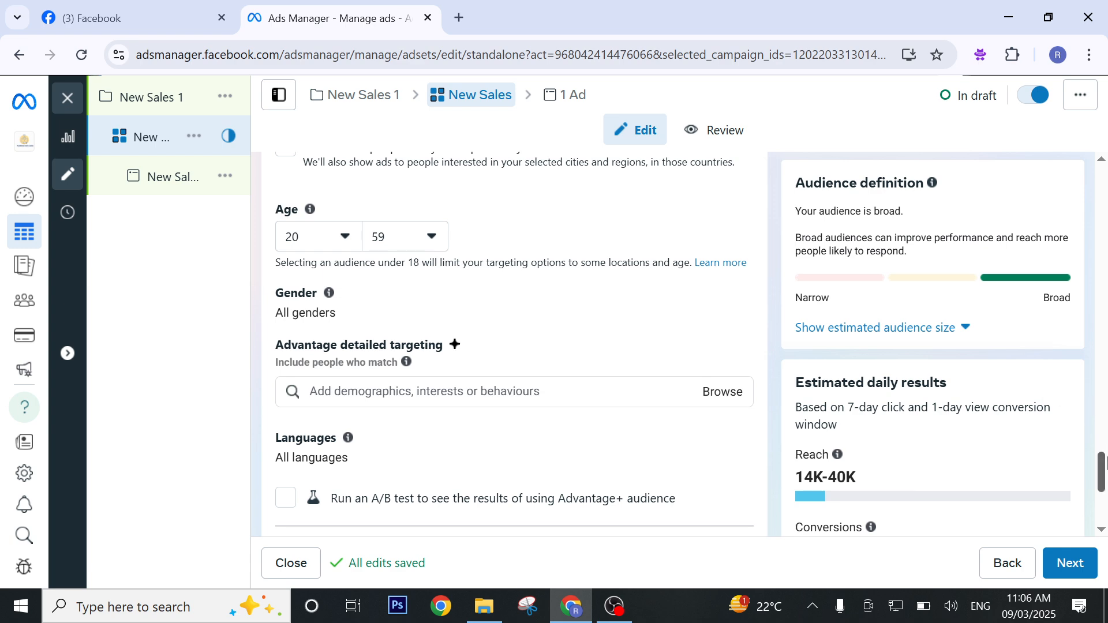
Change the ad set's placements from Advantage+ placements to Manual placements.
{"action": "left_click_drag", "start_coordinate": [1101, 465], "coordinate": [1101, 495]}
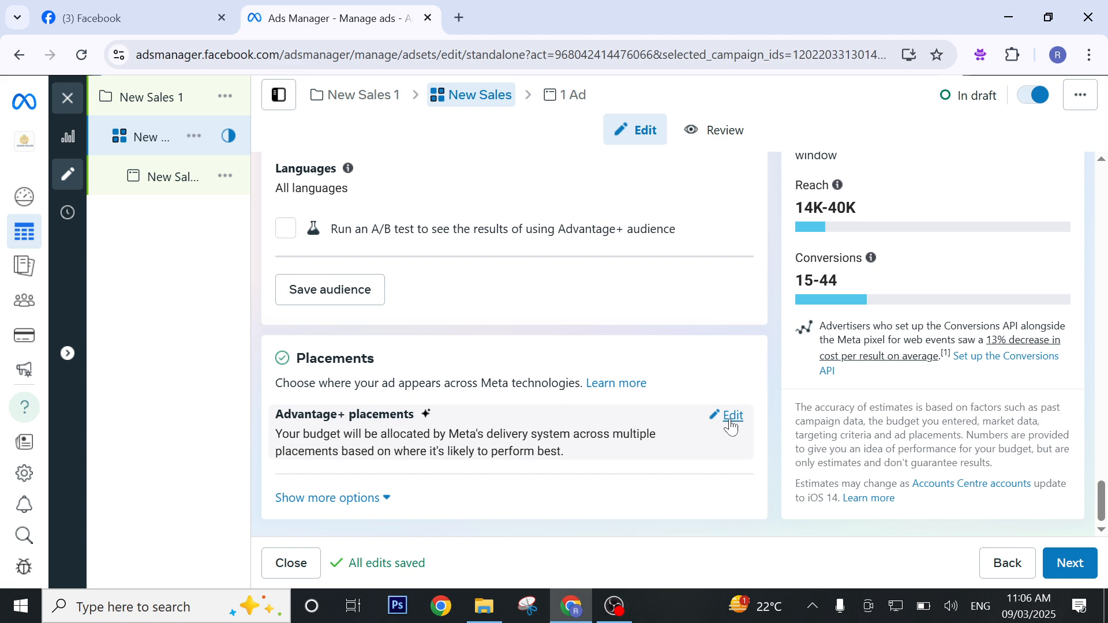
{"action": "left_click", "coordinate": [731, 426]}
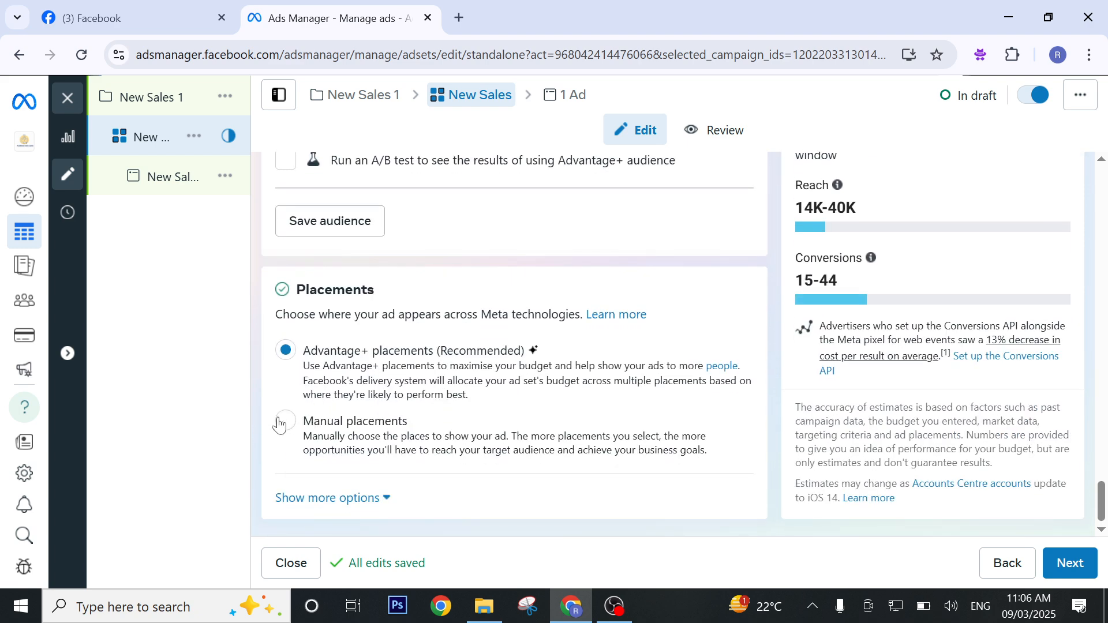
{"action": "left_click", "coordinate": [280, 423]}
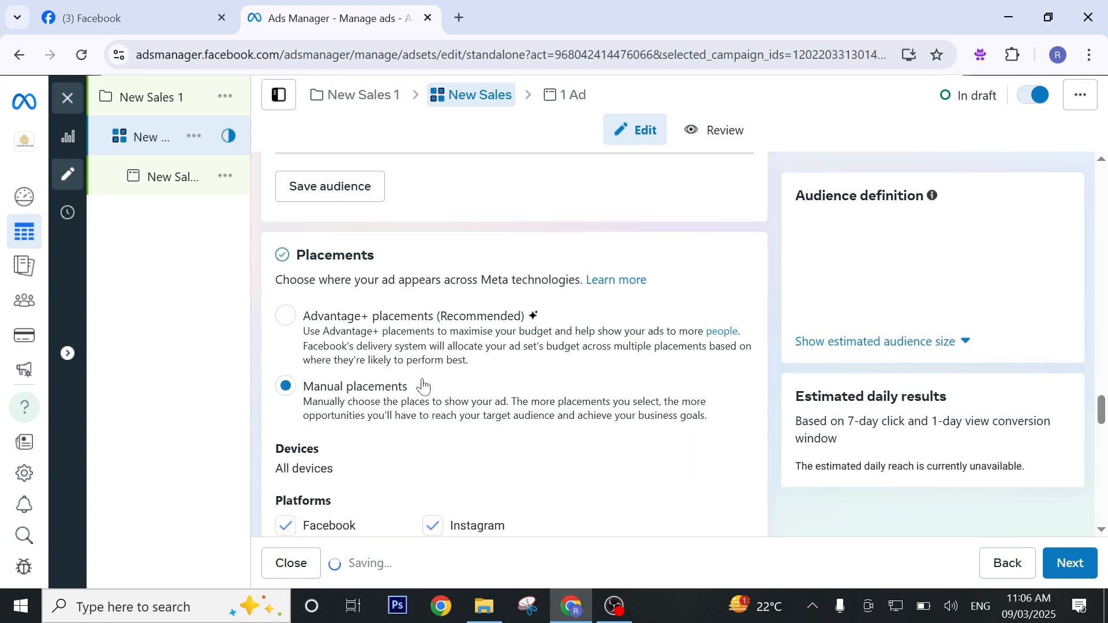
Exclude Audience Network and Messenger from the placement platforms and review the individual placements.
{"action": "scroll", "coordinate": [404, 393], "scroll_direction": "down", "scroll_amount": 4}
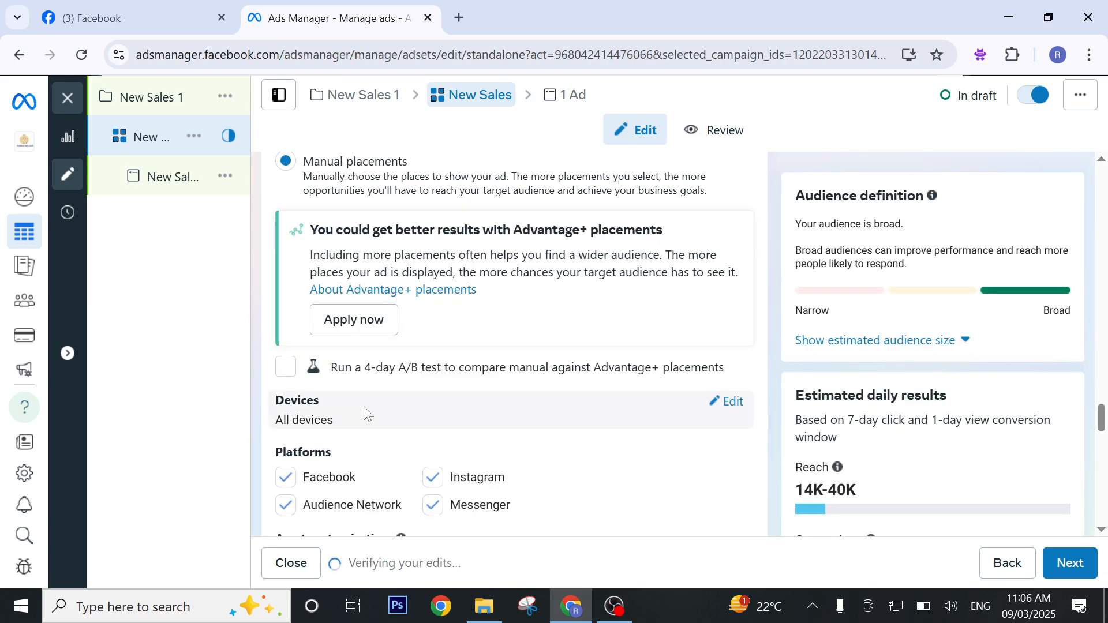
{"action": "scroll", "coordinate": [365, 411], "scroll_direction": "down", "scroll_amount": 1}
{"action": "left_click", "coordinate": [286, 419]}
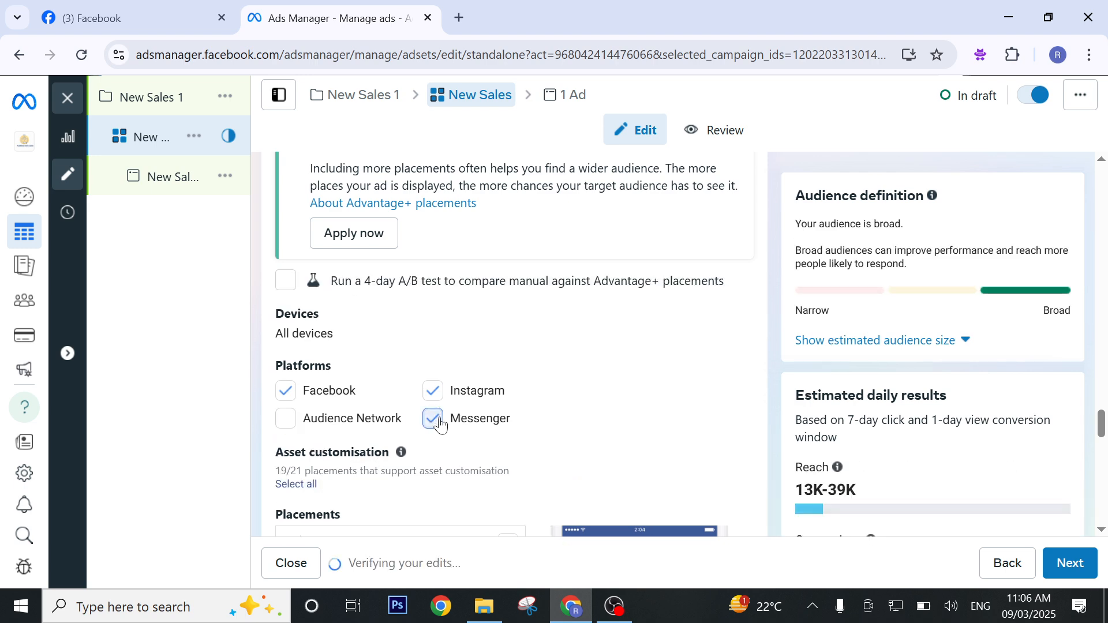
{"action": "left_click", "coordinate": [433, 421]}
{"action": "scroll", "coordinate": [529, 408], "scroll_direction": "down", "scroll_amount": 4}
{"action": "scroll", "coordinate": [584, 386], "scroll_direction": "down", "scroll_amount": 4}
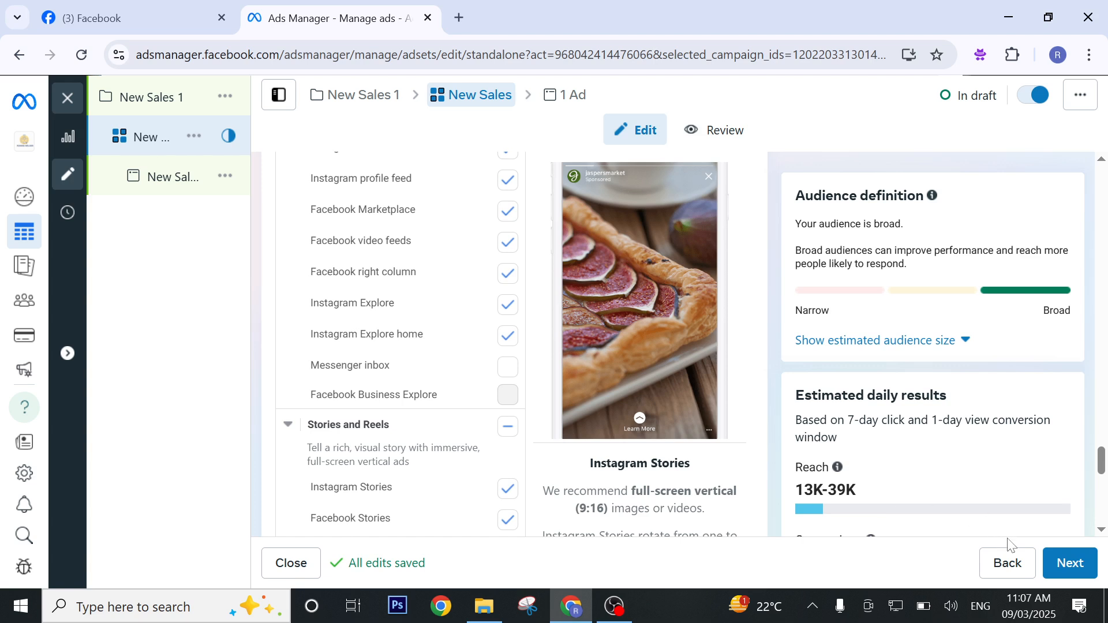
Continue to the ad level and set the ad's format to Collection.
{"action": "left_click", "coordinate": [1065, 576]}
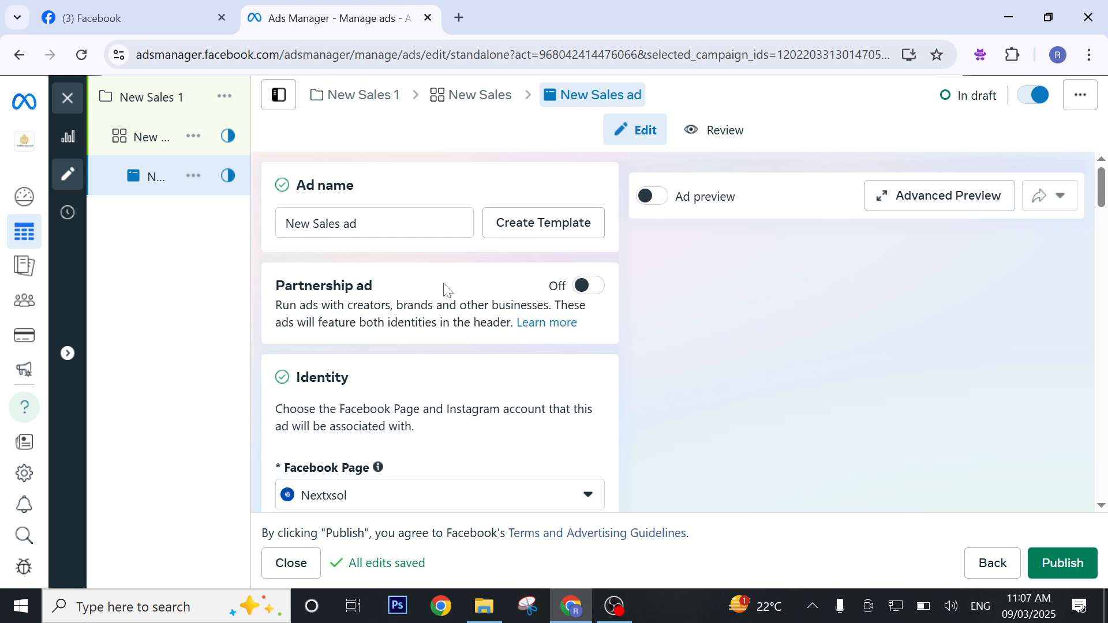
{"action": "scroll", "coordinate": [445, 289], "scroll_direction": "down", "scroll_amount": 3}
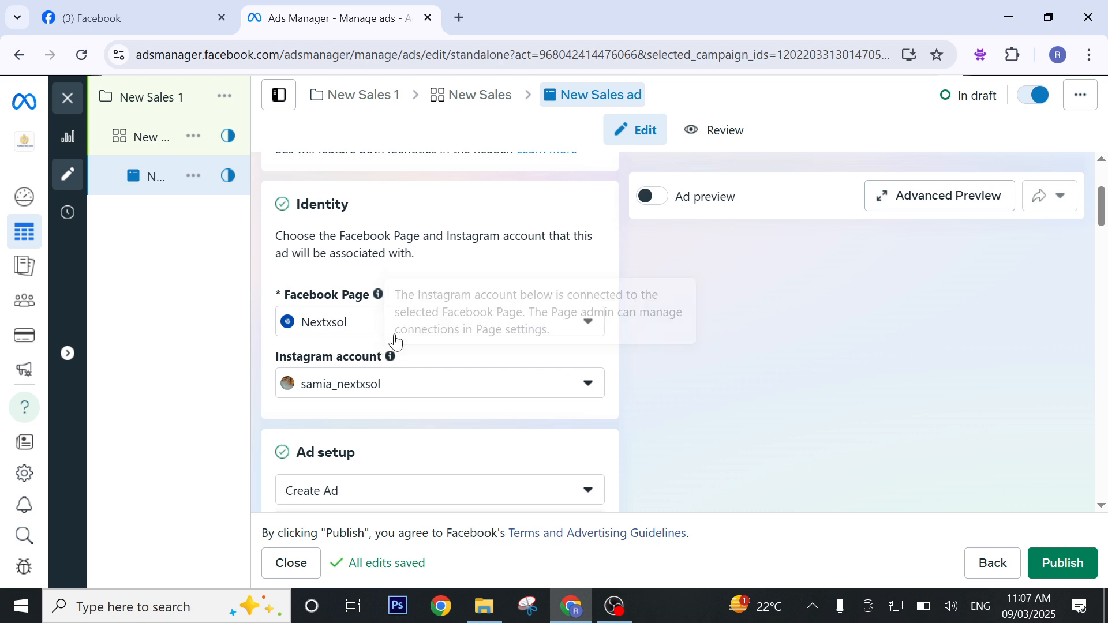
{"action": "scroll", "coordinate": [438, 363], "scroll_direction": "down", "scroll_amount": 2}
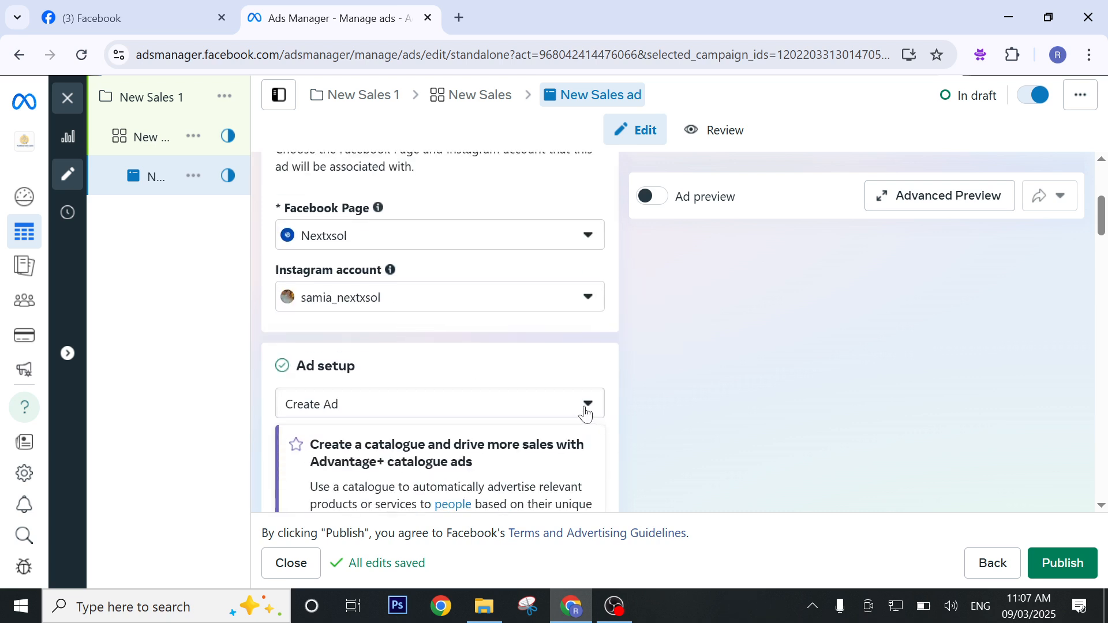
{"action": "scroll", "coordinate": [561, 402], "scroll_direction": "down", "scroll_amount": 8}
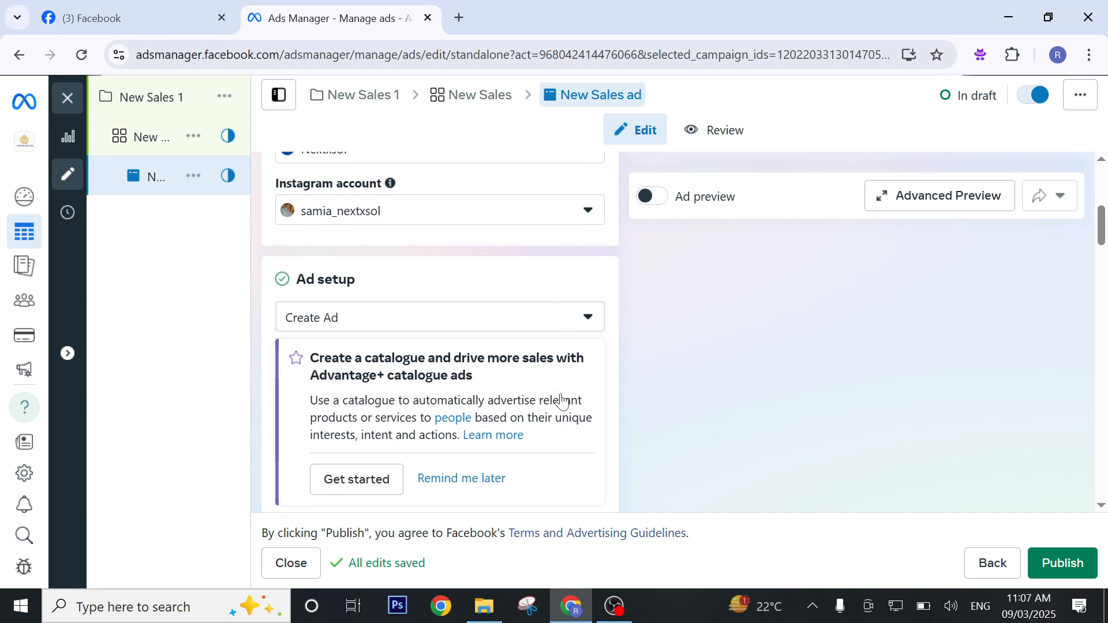
{"action": "scroll", "coordinate": [561, 392], "scroll_direction": "down", "scroll_amount": 3}
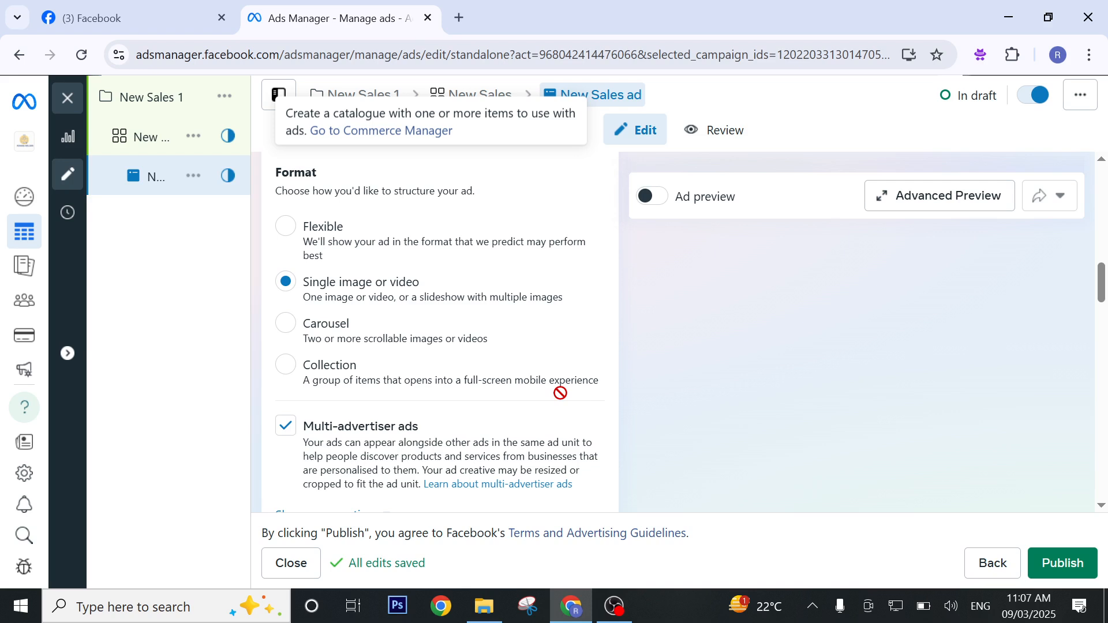
{"action": "scroll", "coordinate": [561, 395], "scroll_direction": "up", "scroll_amount": 2}
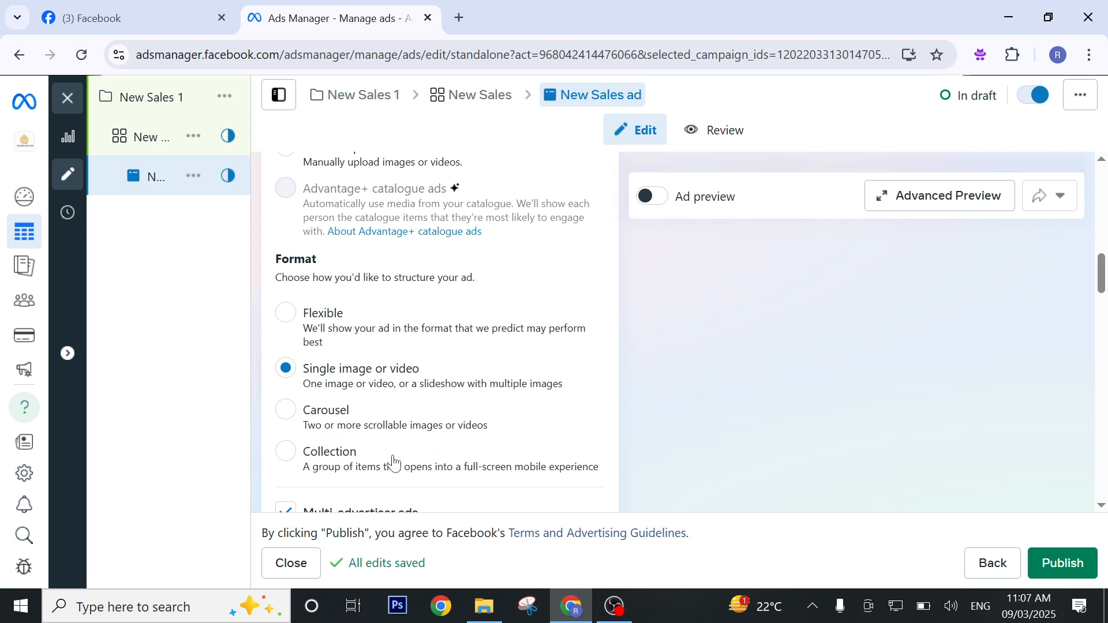
{"action": "scroll", "coordinate": [391, 461], "scroll_direction": "down", "scroll_amount": 1}
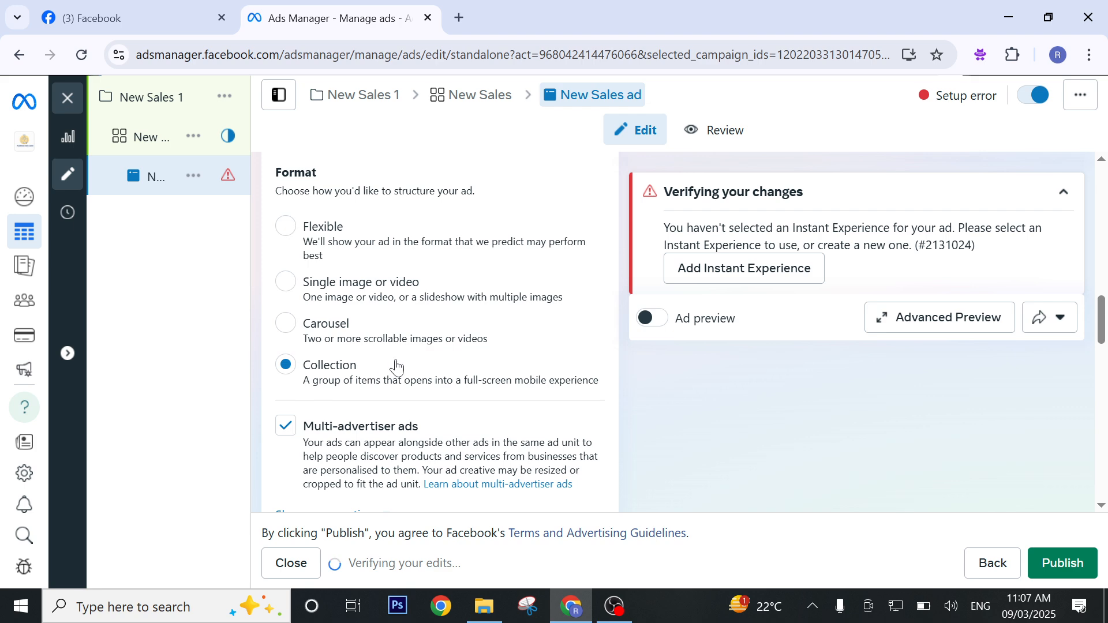
Review the ad's Instant Experience destination and ad creative fields, and expand the additional ad setup options.
{"action": "scroll", "coordinate": [395, 367], "scroll_direction": "down", "scroll_amount": 5}
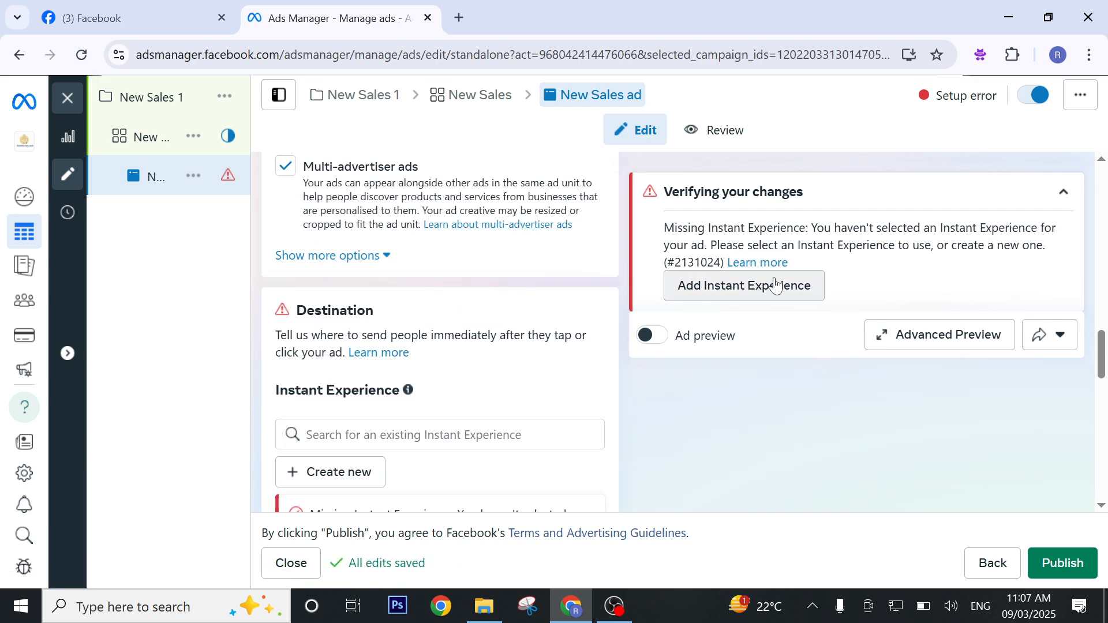
{"action": "scroll", "coordinate": [405, 365], "scroll_direction": "down", "scroll_amount": 3}
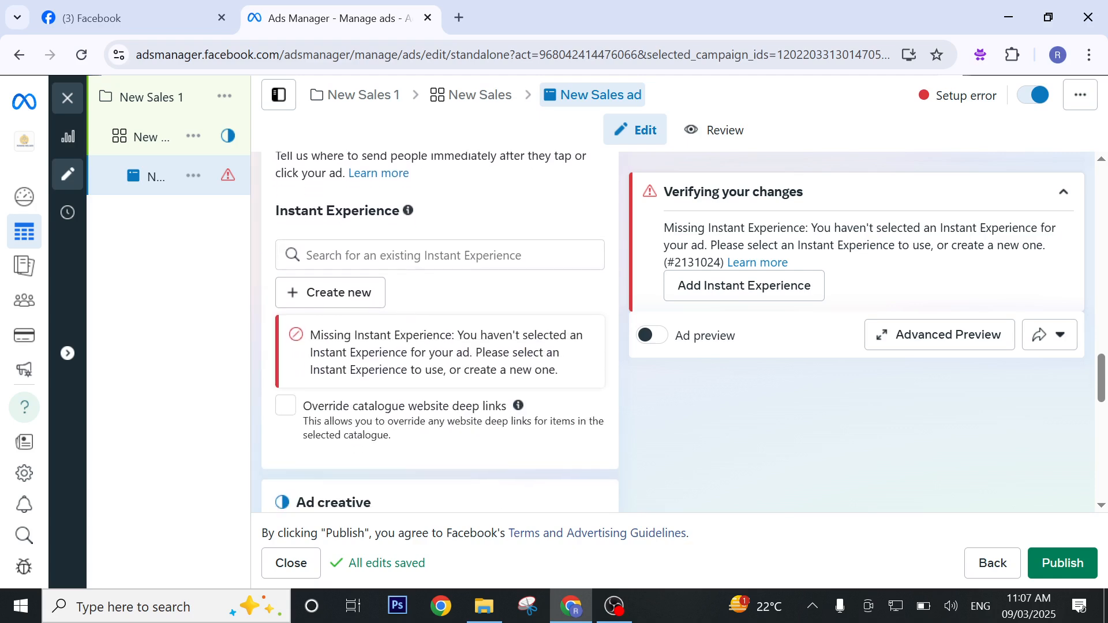
{"action": "scroll", "coordinate": [439, 331], "scroll_direction": "down", "scroll_amount": 2}
{"action": "scroll", "coordinate": [438, 331], "scroll_direction": "up", "scroll_amount": 2}
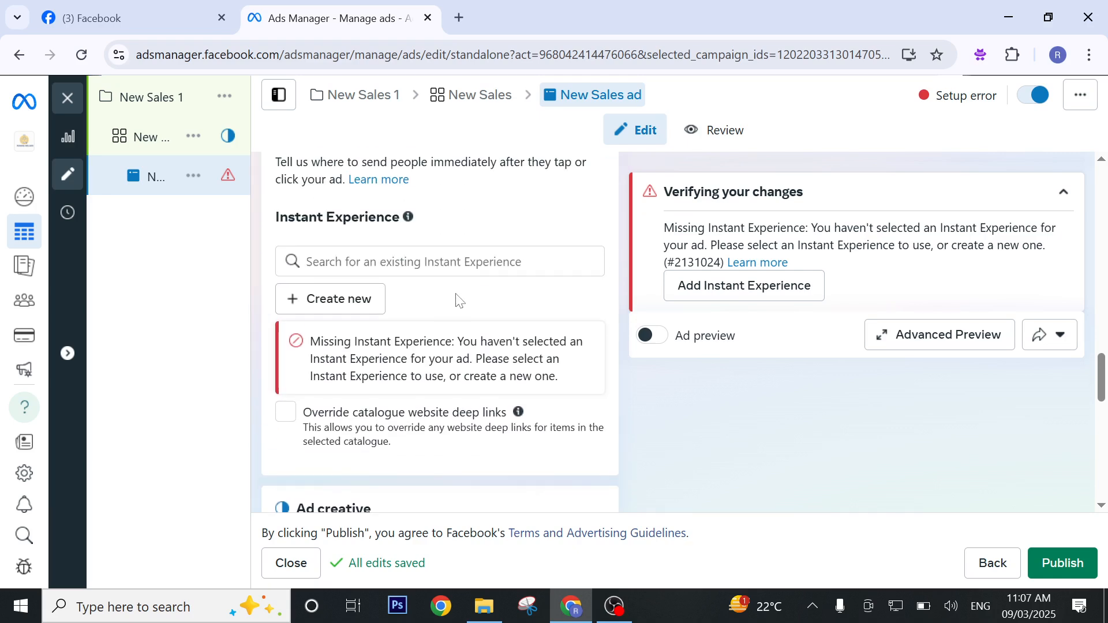
{"action": "scroll", "coordinate": [482, 299], "scroll_direction": "down", "scroll_amount": 5}
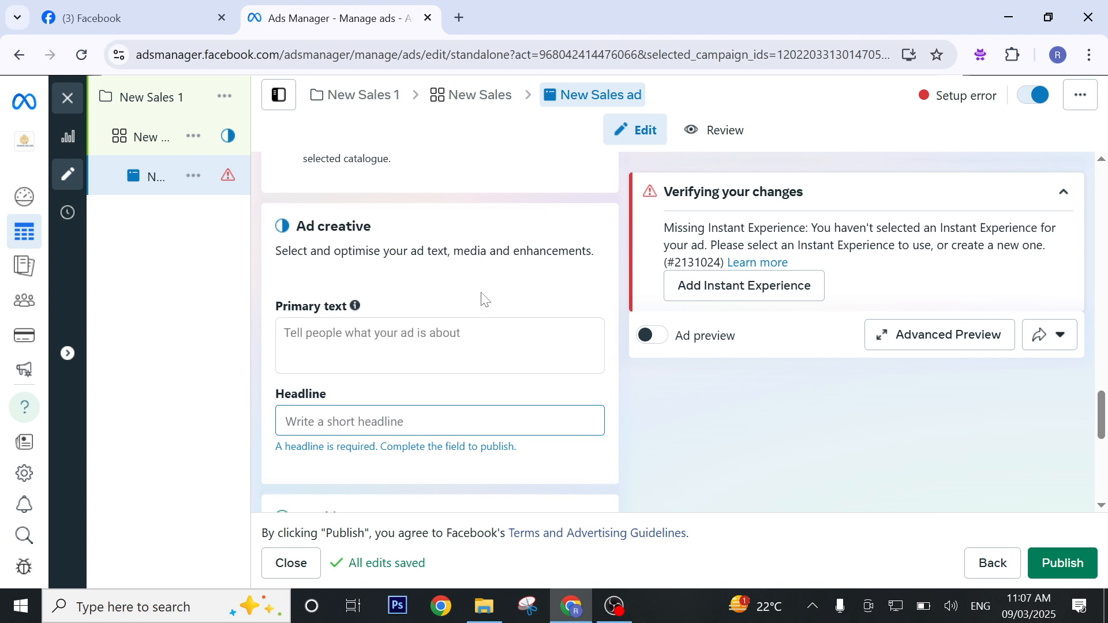
{"action": "scroll", "coordinate": [482, 299], "scroll_direction": "down", "scroll_amount": 4}
{"action": "scroll", "coordinate": [482, 299], "scroll_direction": "up", "scroll_amount": 14}
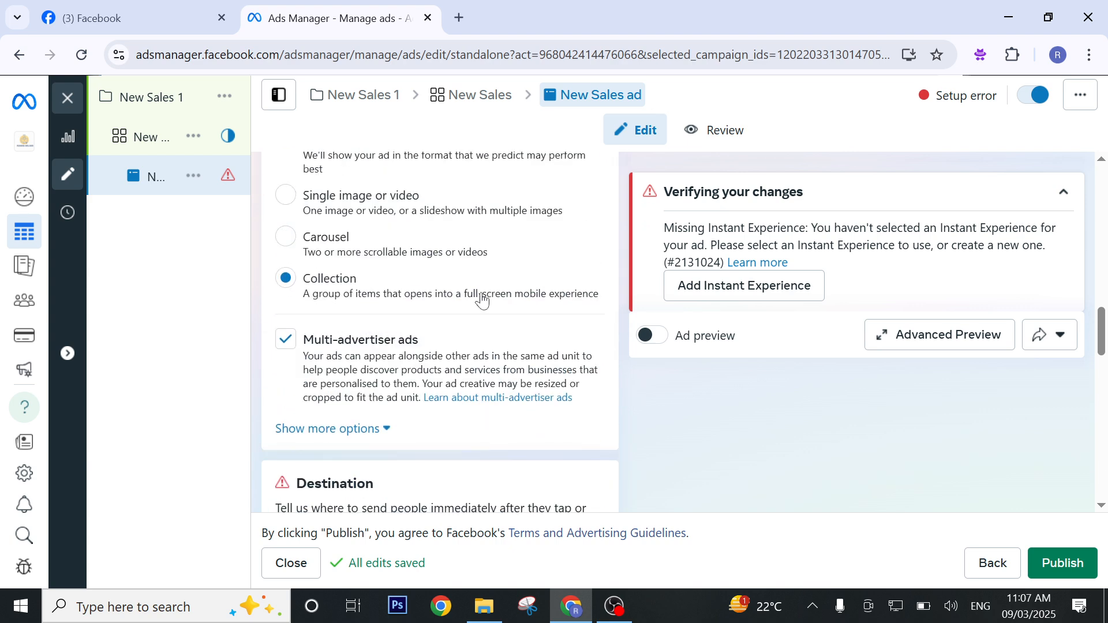
{"action": "scroll", "coordinate": [424, 324], "scroll_direction": "down", "scroll_amount": 3}
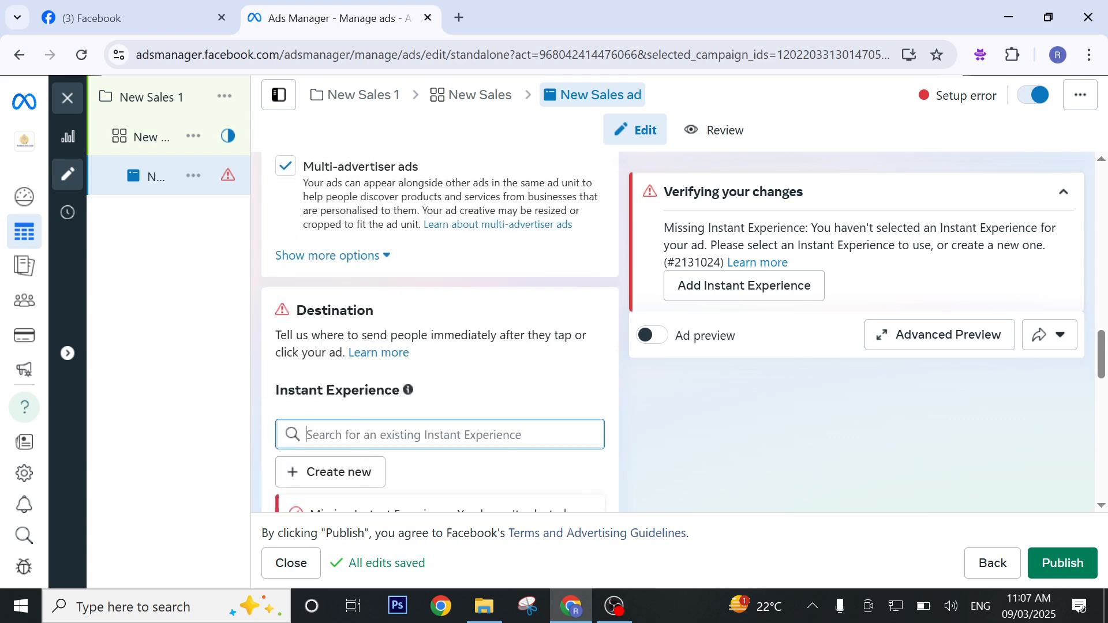
{"action": "left_click", "coordinate": [369, 257]}
{"action": "scroll", "coordinate": [428, 281], "scroll_direction": "down", "scroll_amount": 3}
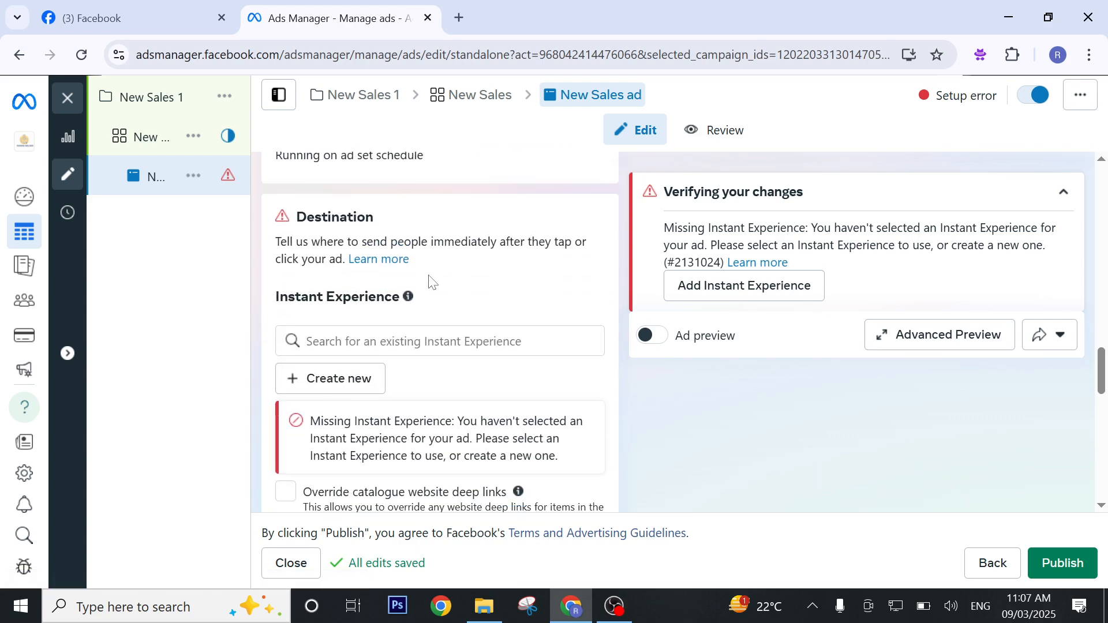
{"action": "left_click", "coordinate": [348, 385]}
{"action": "left_click", "coordinate": [891, 120]}
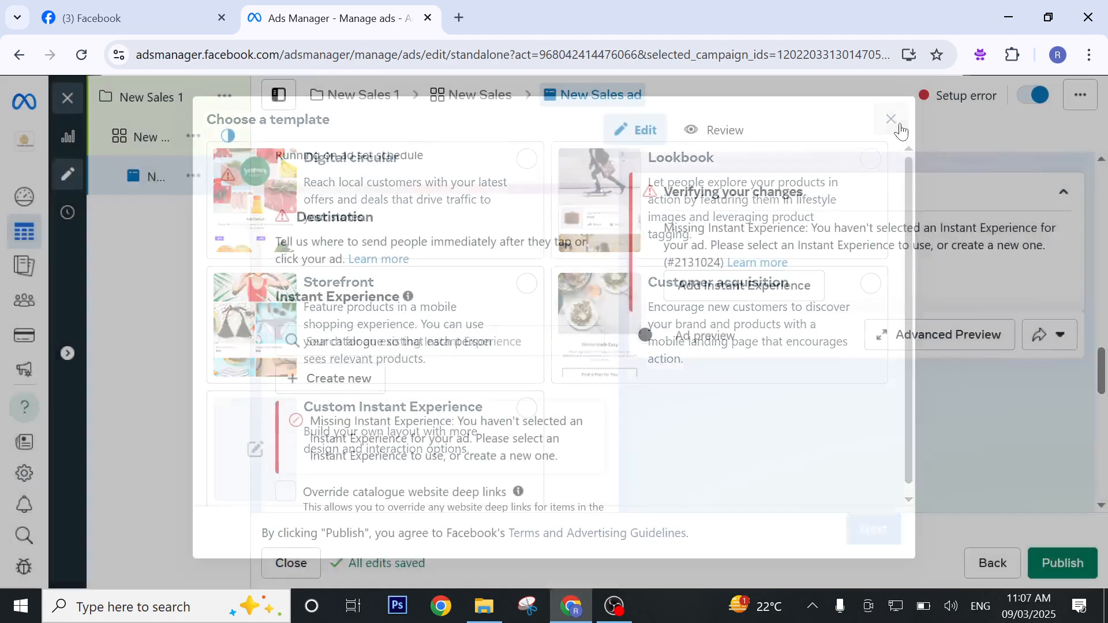
Dismiss the notice about unsupported collections in the Partnership ad section.
{"action": "scroll", "coordinate": [338, 328], "scroll_direction": "up", "scroll_amount": 2}
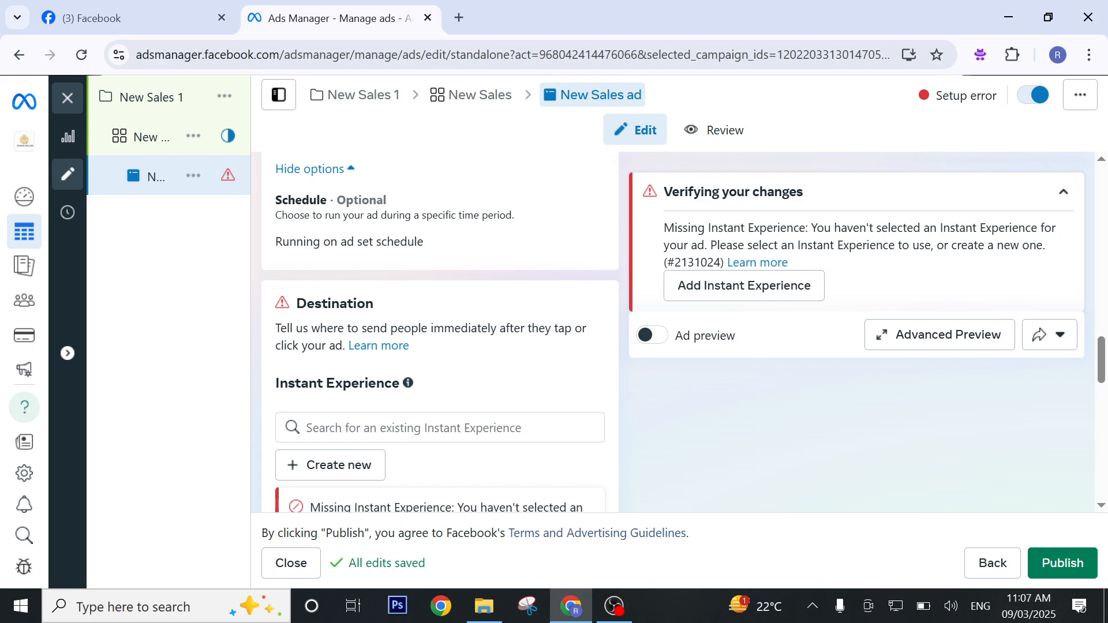
{"action": "scroll", "coordinate": [445, 266], "scroll_direction": "up", "scroll_amount": 5}
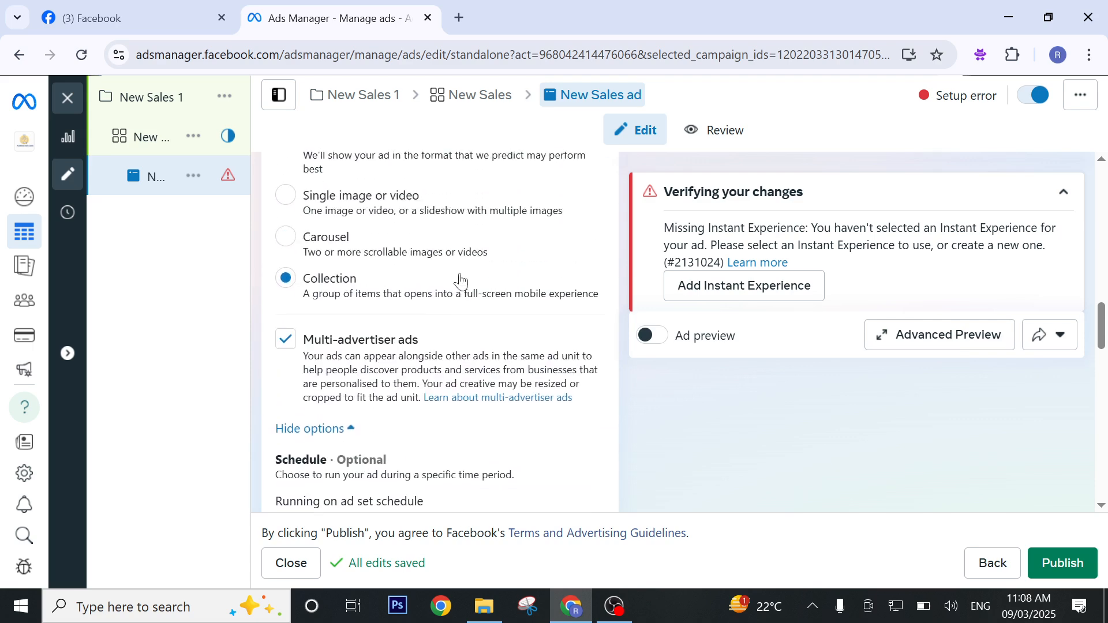
{"action": "scroll", "coordinate": [460, 280], "scroll_direction": "up", "scroll_amount": 9}
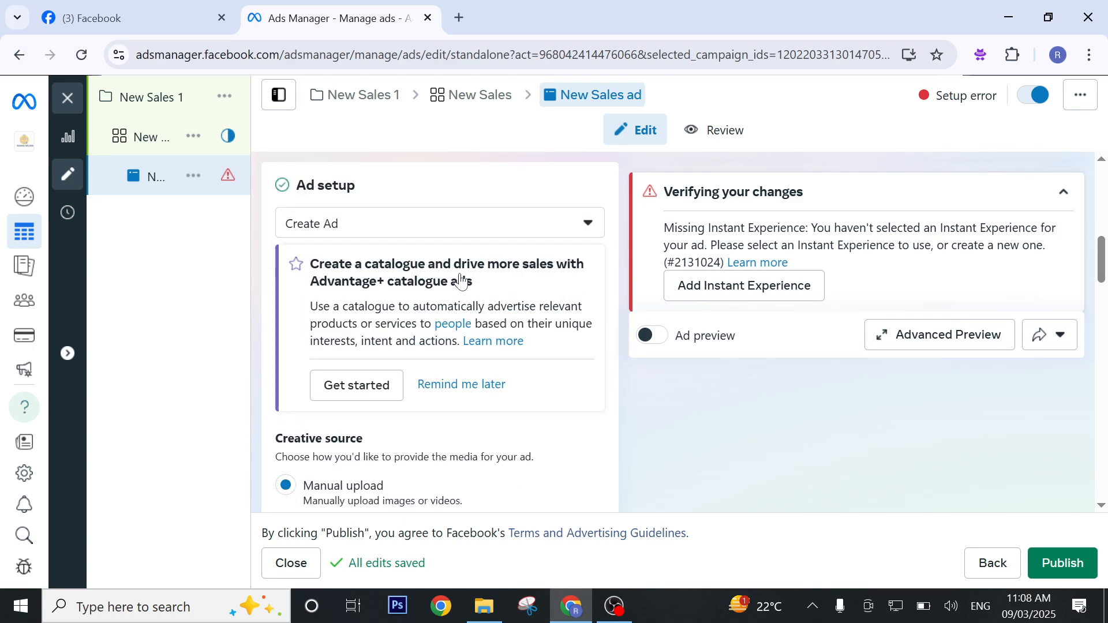
{"action": "scroll", "coordinate": [460, 281], "scroll_direction": "up", "scroll_amount": 5}
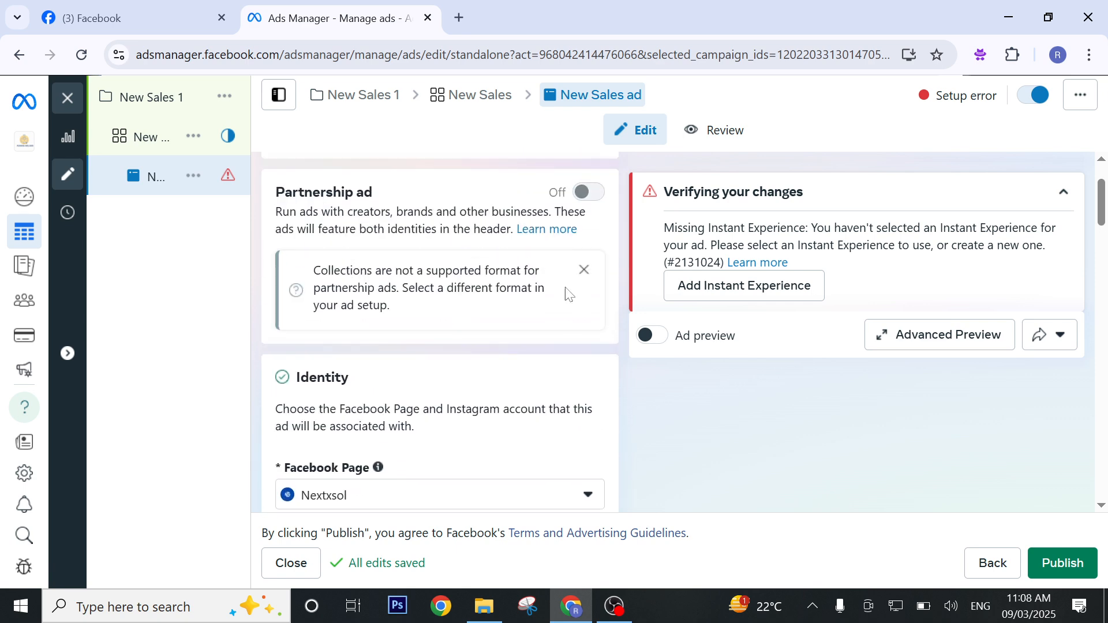
{"action": "left_click", "coordinate": [585, 272]}
Start a new Instant Experience for the ad's destination using the Storefront template.
{"action": "scroll", "coordinate": [441, 344], "scroll_direction": "down", "scroll_amount": 5}
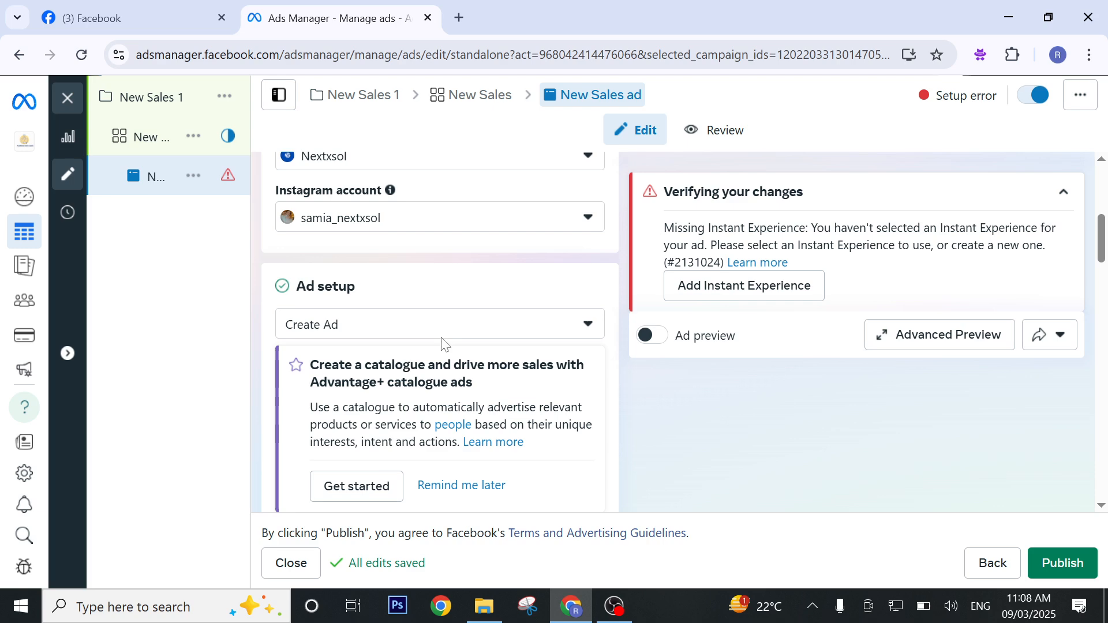
{"action": "scroll", "coordinate": [442, 345], "scroll_direction": "down", "scroll_amount": 6}
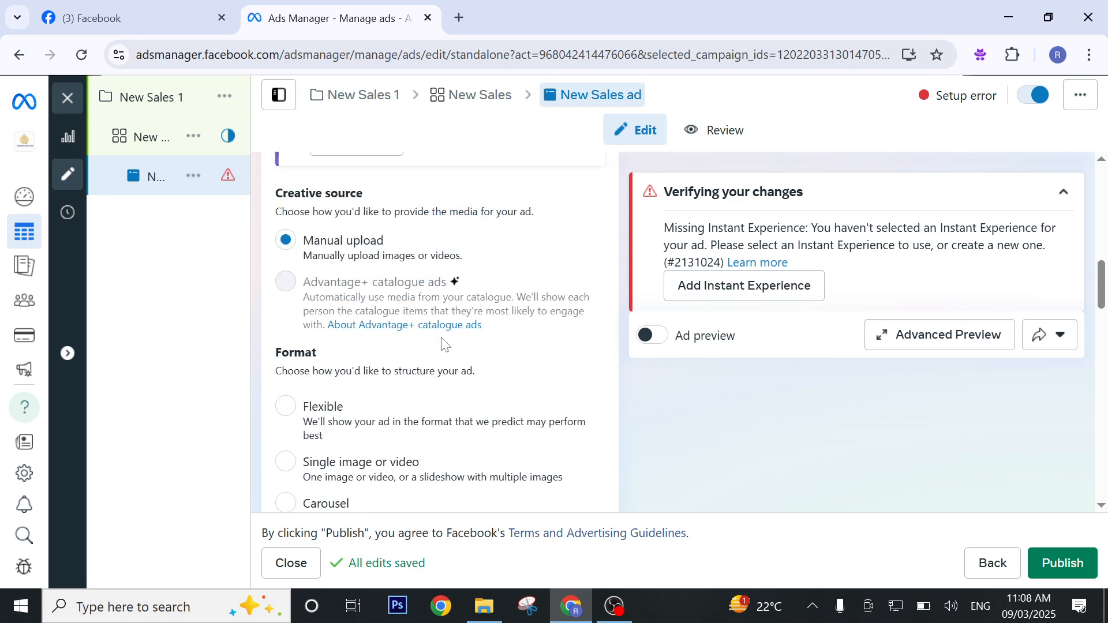
{"action": "scroll", "coordinate": [443, 345], "scroll_direction": "down", "scroll_amount": 7}
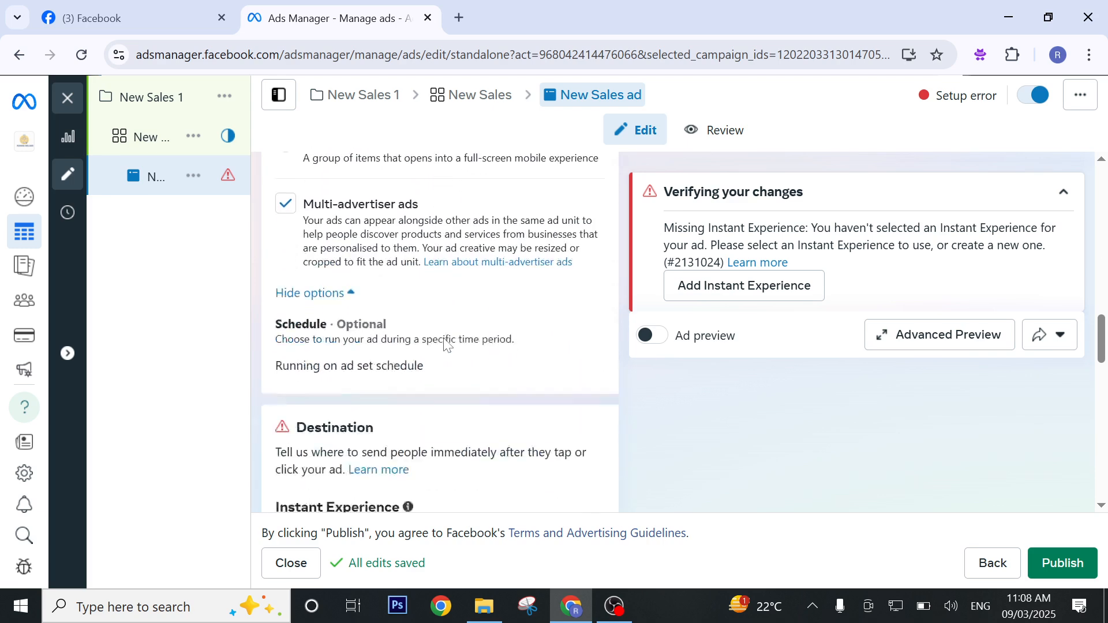
{"action": "scroll", "coordinate": [446, 344], "scroll_direction": "down", "scroll_amount": 2}
{"action": "scroll", "coordinate": [404, 369], "scroll_direction": "down", "scroll_amount": 2}
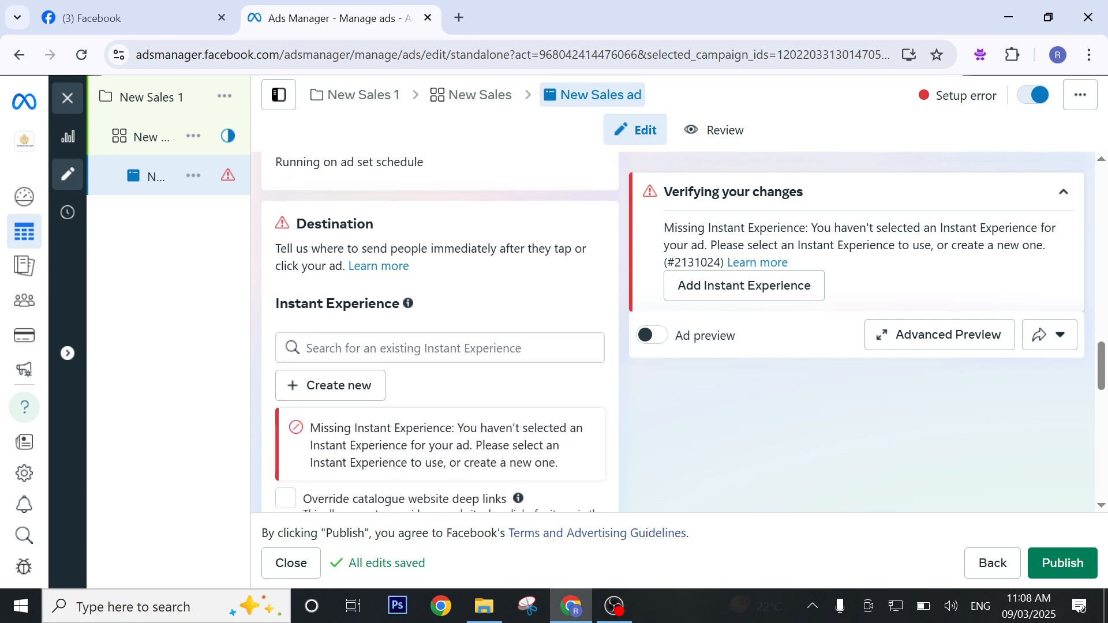
{"action": "left_click", "coordinate": [352, 397]}
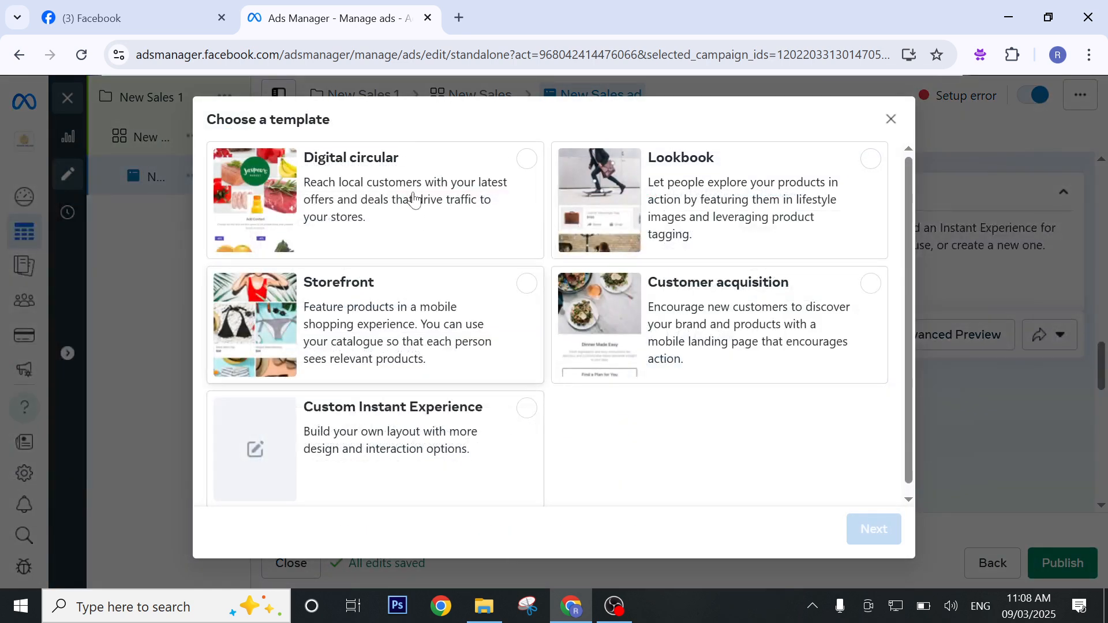
{"action": "scroll", "coordinate": [542, 244], "scroll_direction": "down", "scroll_amount": 1}
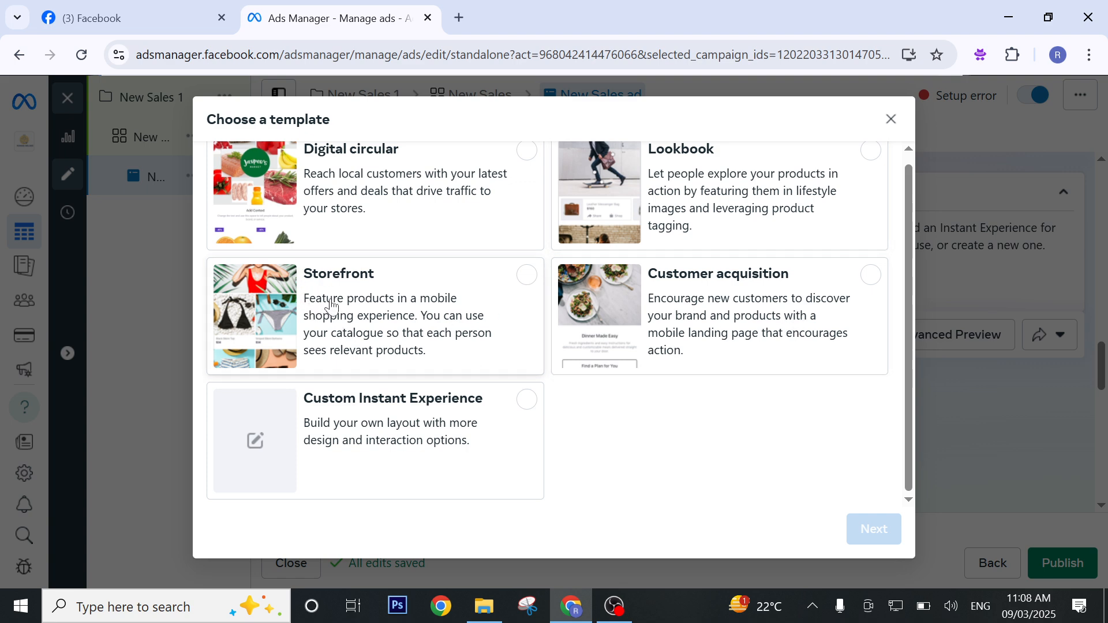
{"action": "left_click", "coordinate": [399, 299]}
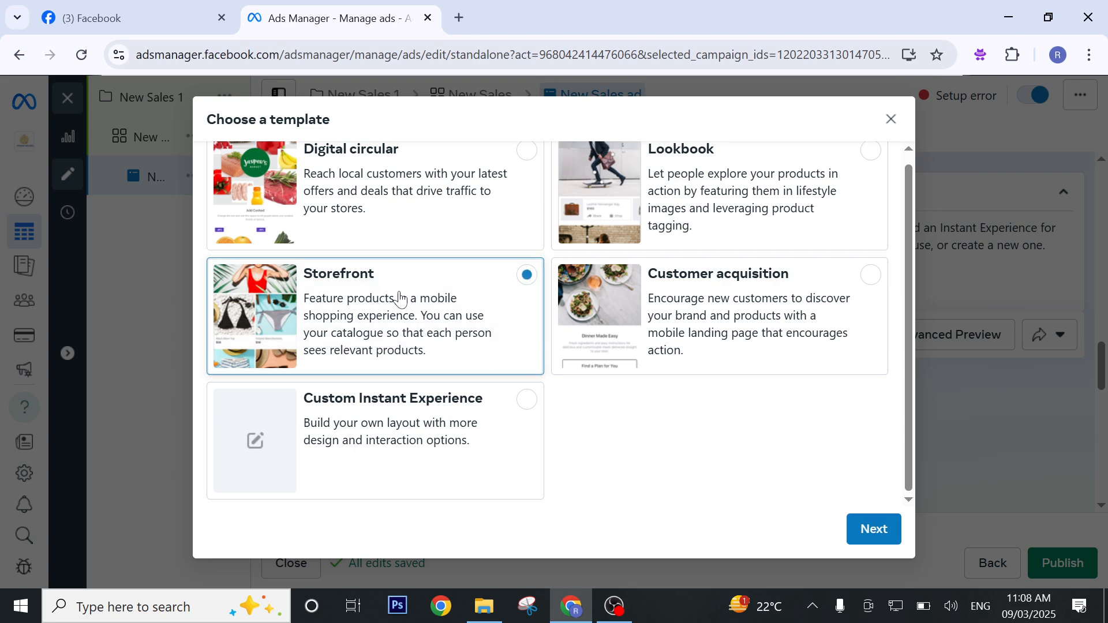
{"action": "left_click", "coordinate": [892, 528]}
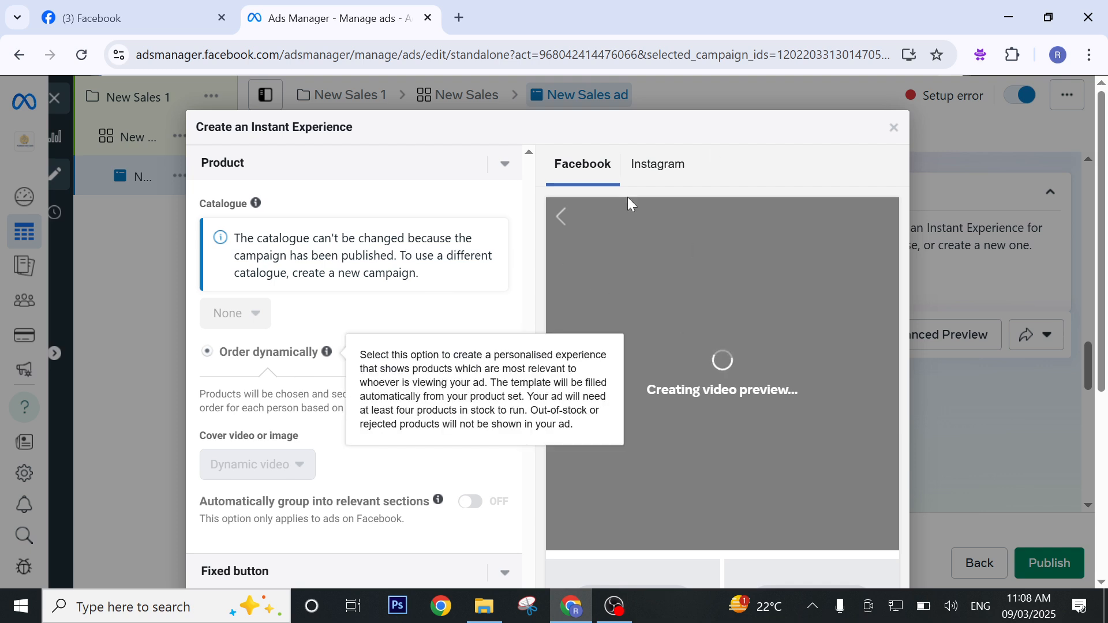
Preview the Instant Experience for Instagram and Facebook, and examine its product and fixed button settings.
{"action": "left_click", "coordinate": [656, 165]}
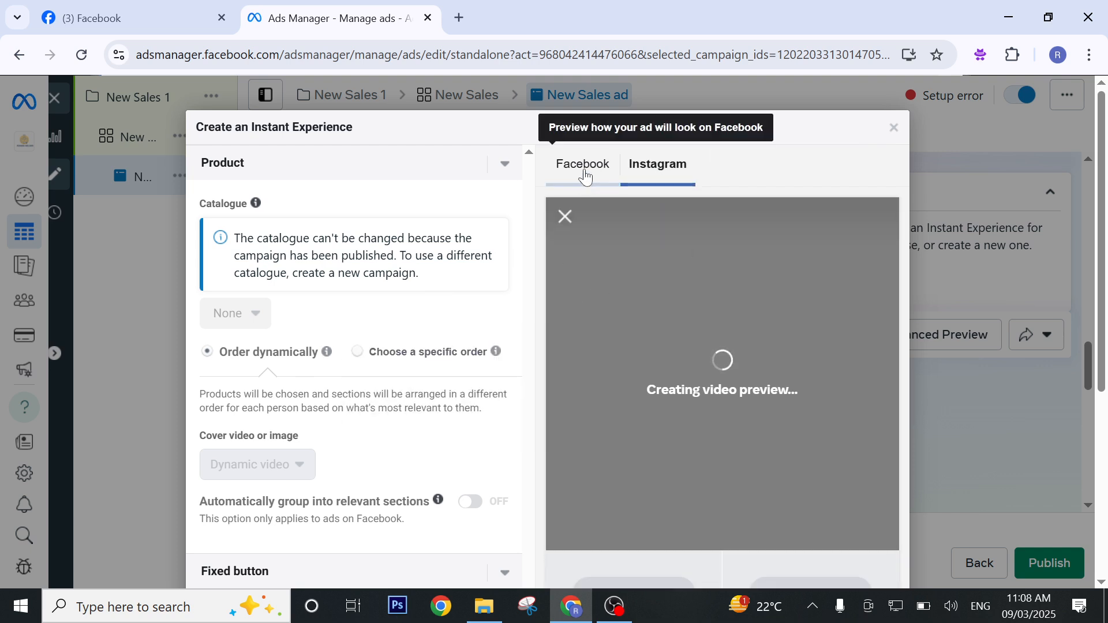
{"action": "left_click", "coordinate": [582, 165]}
{"action": "scroll", "coordinate": [295, 225], "scroll_direction": "down", "scroll_amount": 1}
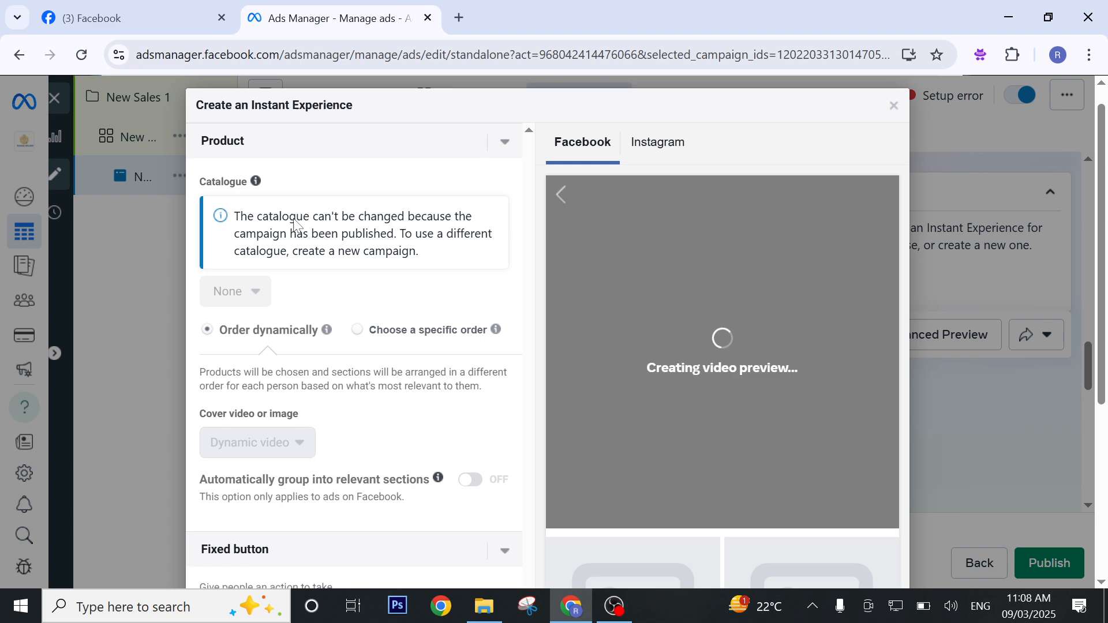
{"action": "scroll", "coordinate": [372, 261], "scroll_direction": "down", "scroll_amount": 3}
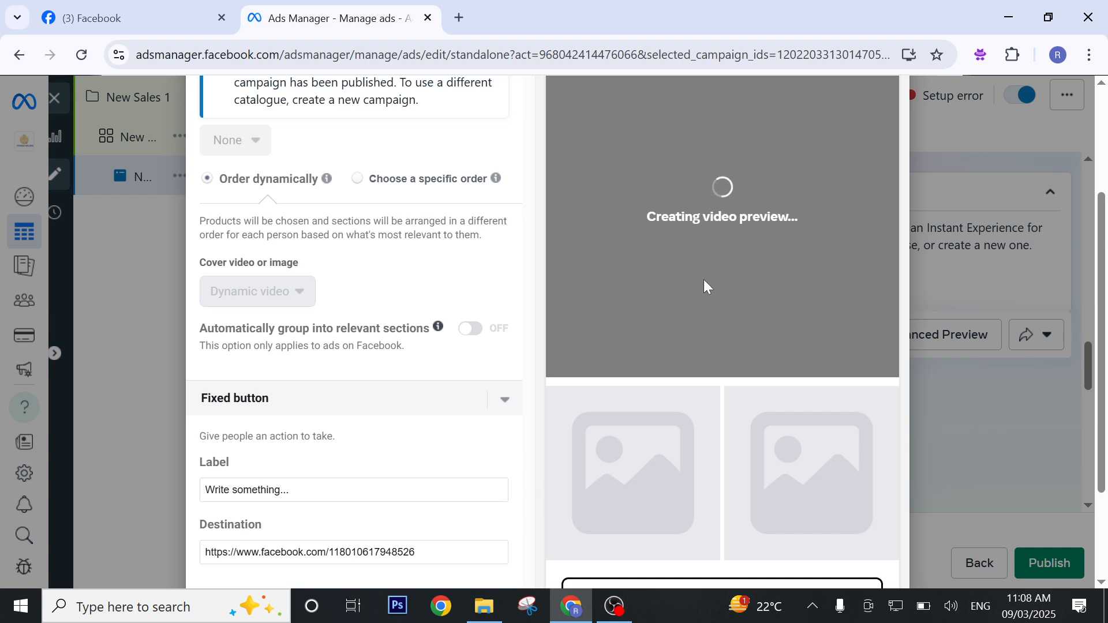
{"action": "scroll", "coordinate": [519, 277], "scroll_direction": "up", "scroll_amount": 3}
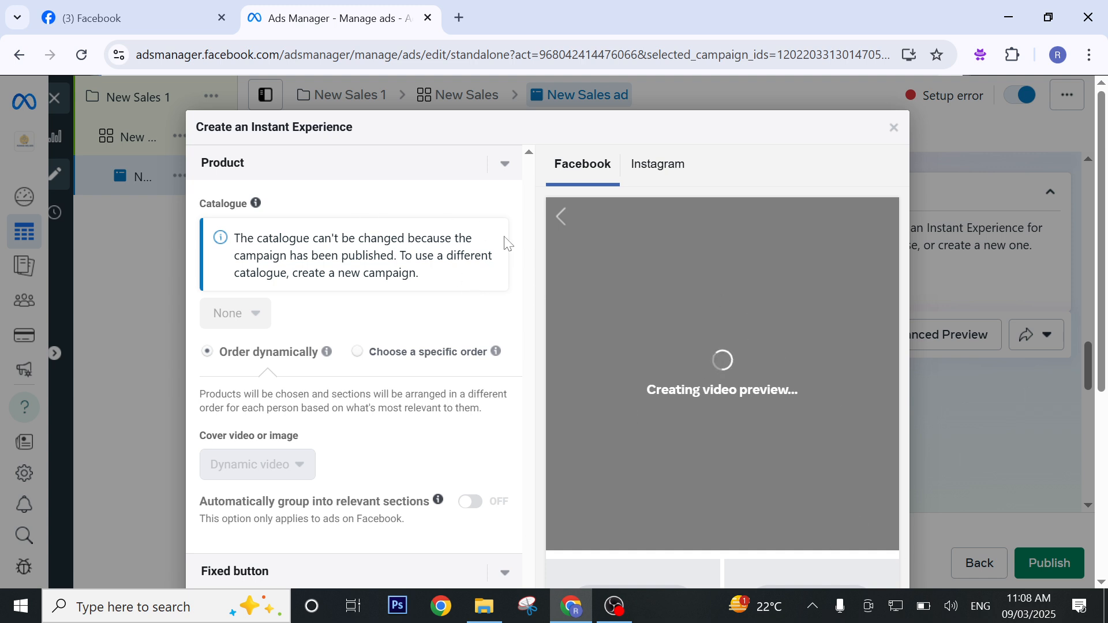
{"action": "scroll", "coordinate": [398, 293], "scroll_direction": "down", "scroll_amount": 4}
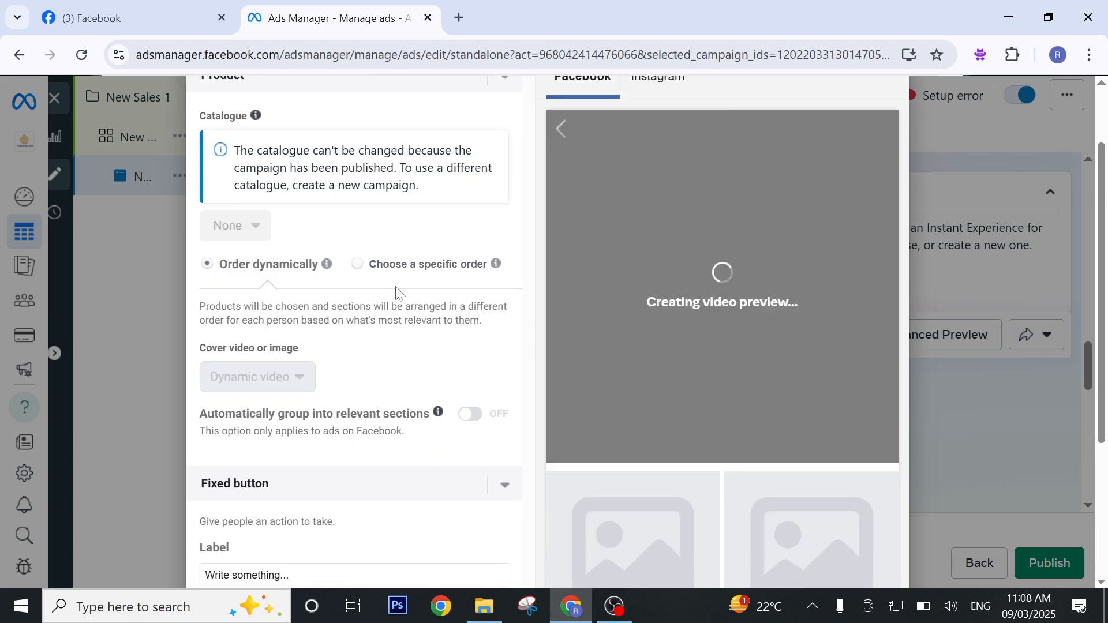
{"action": "scroll", "coordinate": [398, 293], "scroll_direction": "down", "scroll_amount": 1}
{"action": "scroll", "coordinate": [403, 289], "scroll_direction": "up", "scroll_amount": 5}
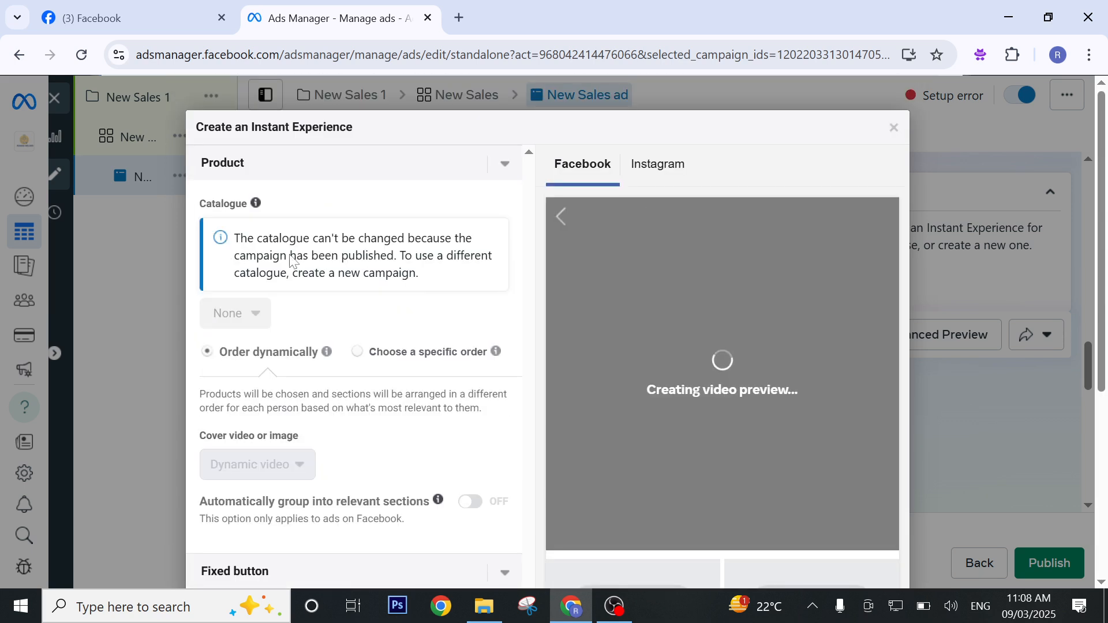
{"action": "left_click", "coordinate": [340, 163]}
{"action": "left_click", "coordinate": [444, 165]}
{"action": "left_click", "coordinate": [378, 350]}
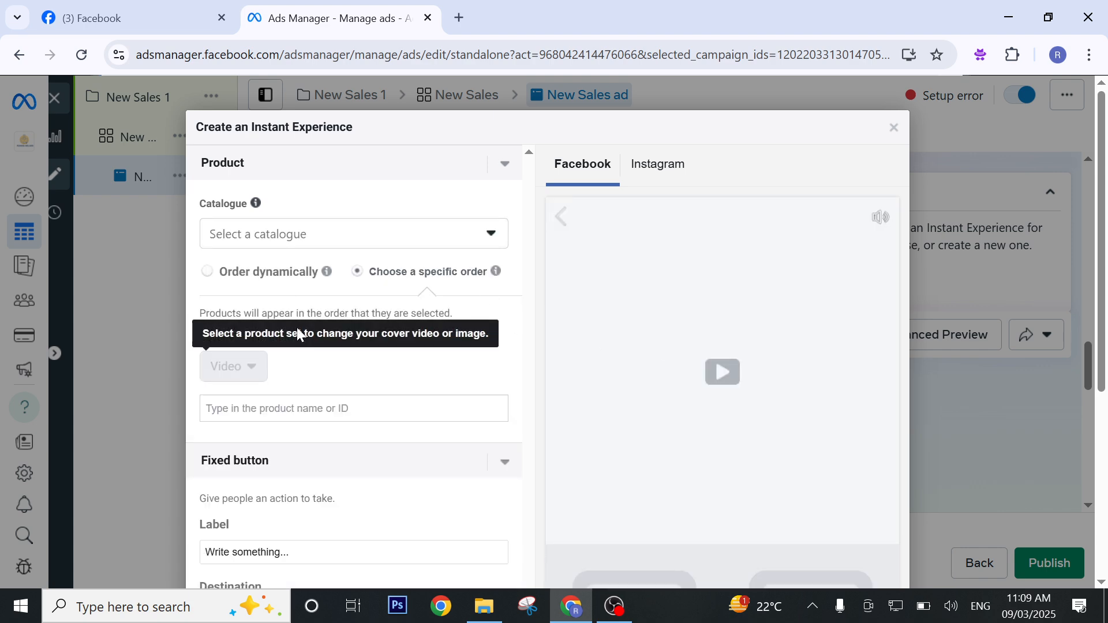
{"action": "left_click", "coordinate": [452, 244]}
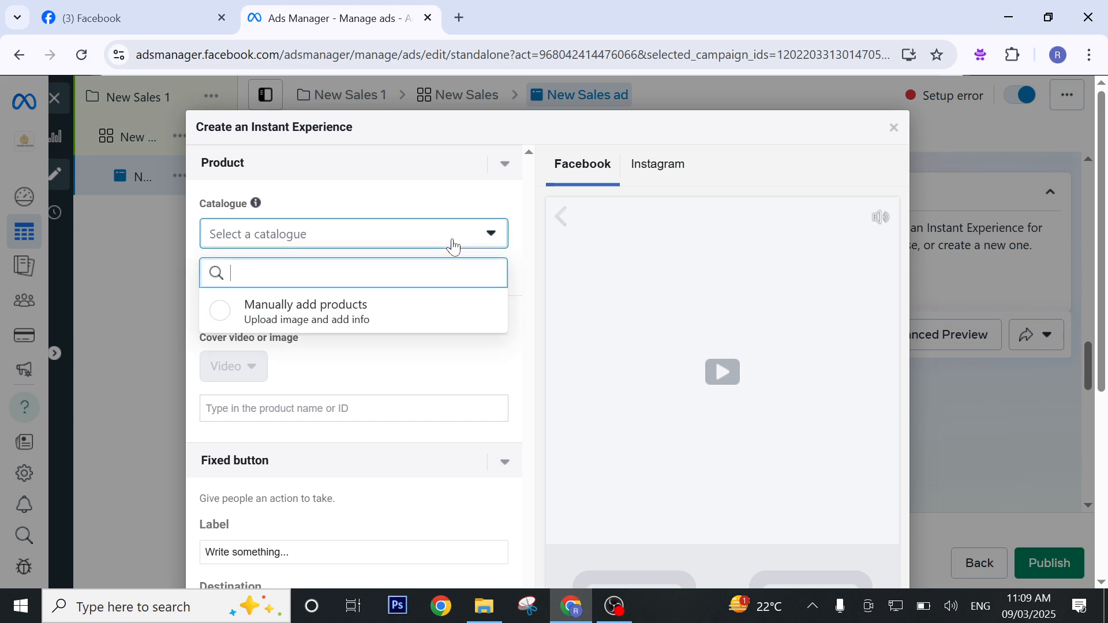
{"action": "left_click", "coordinate": [409, 319]}
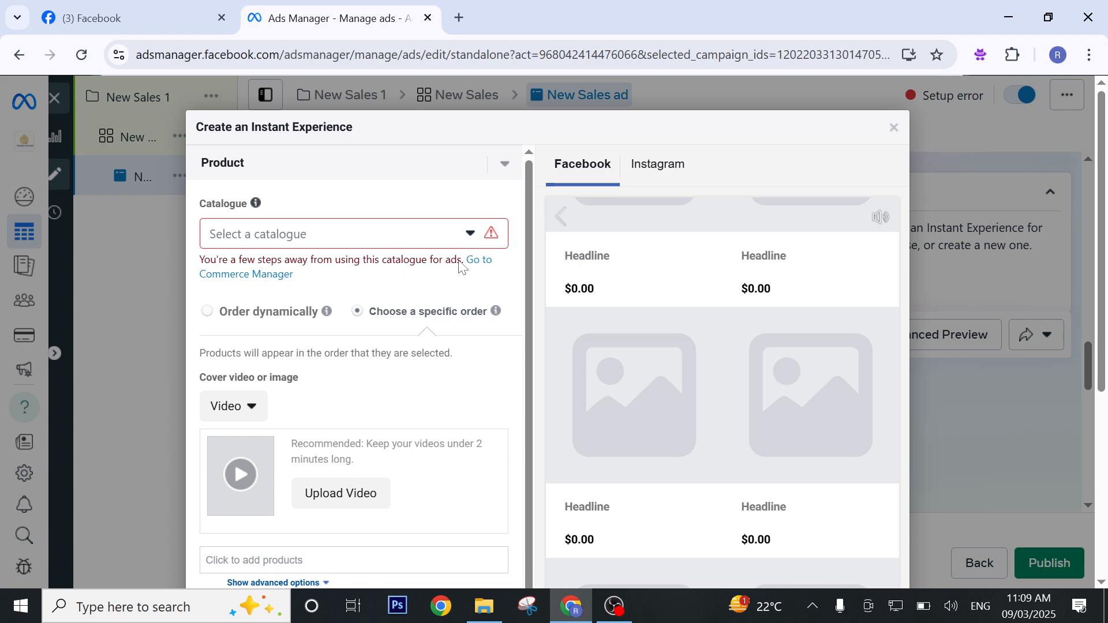
{"action": "left_click", "coordinate": [460, 230]}
{"action": "left_click", "coordinate": [371, 318]}
{"action": "left_click", "coordinate": [221, 311]}
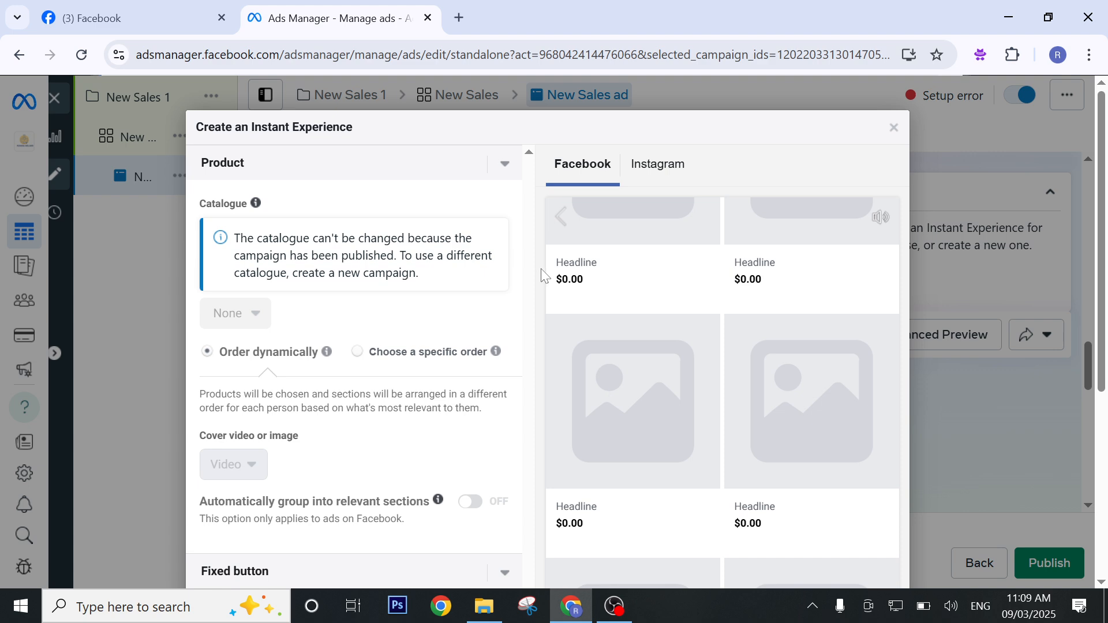
{"action": "scroll", "coordinate": [385, 364], "scroll_direction": "down", "scroll_amount": 1}
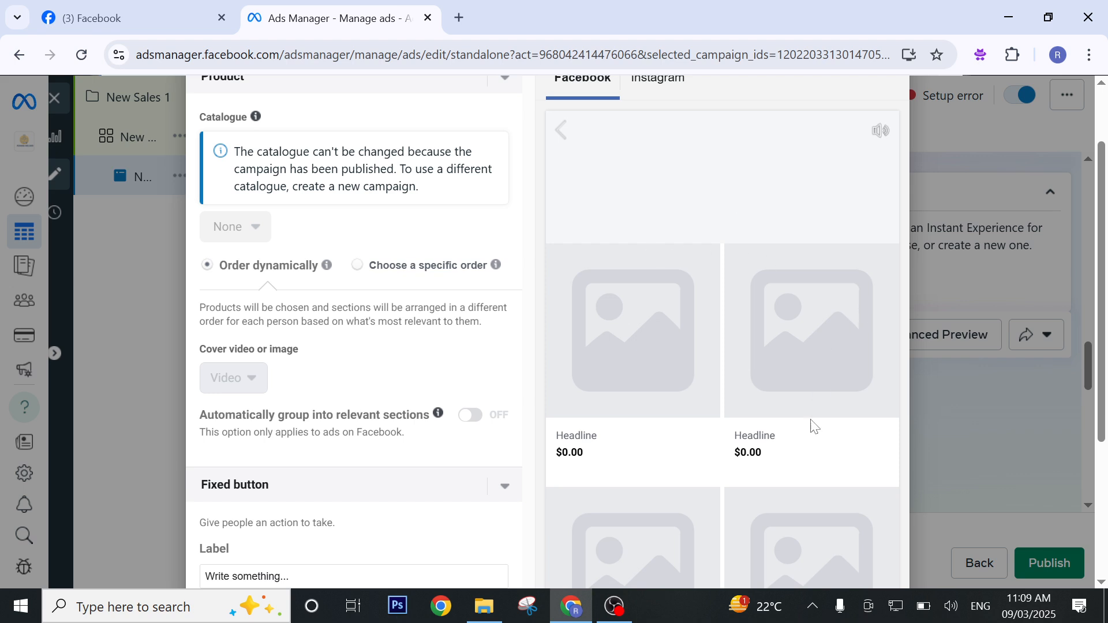
{"action": "scroll", "coordinate": [542, 341], "scroll_direction": "up", "scroll_amount": 1}
Set the Instant Experience's products to a specific order and choose to add products manually as the catalogue.
{"action": "mouse_move", "coordinate": [327, 352]}
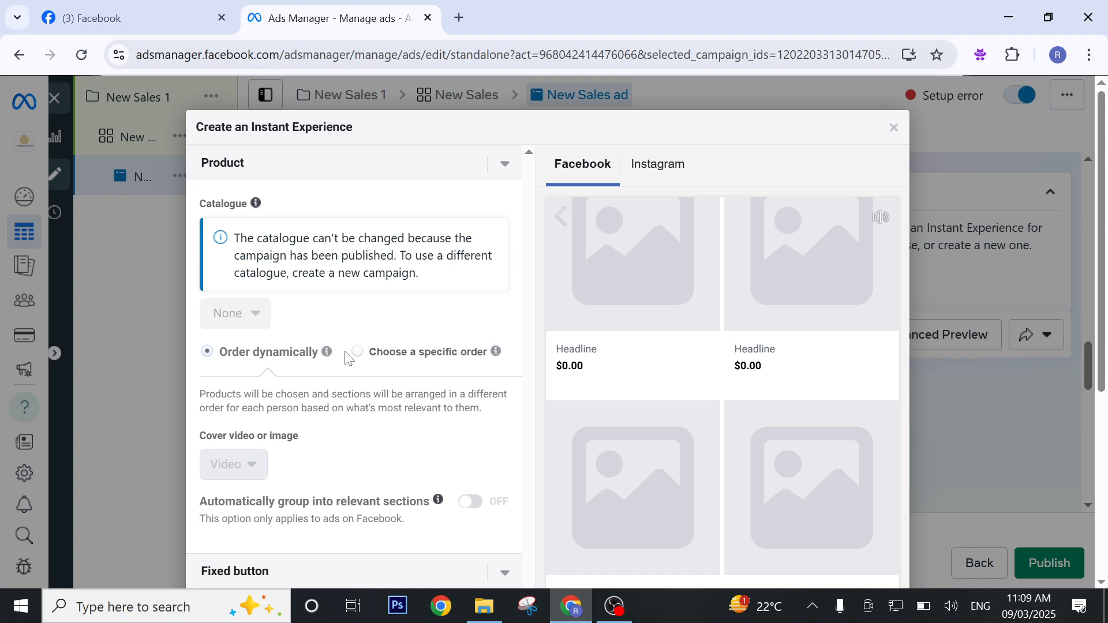
{"action": "left_click", "coordinate": [357, 351]}
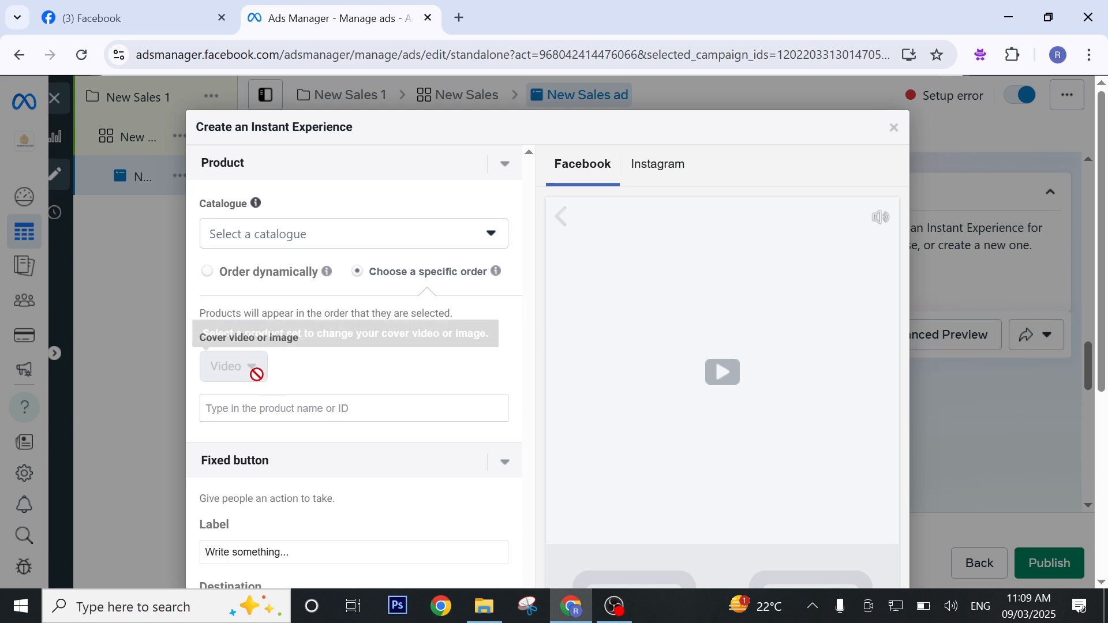
{"action": "left_click", "coordinate": [417, 239]}
{"action": "left_click", "coordinate": [371, 314]}
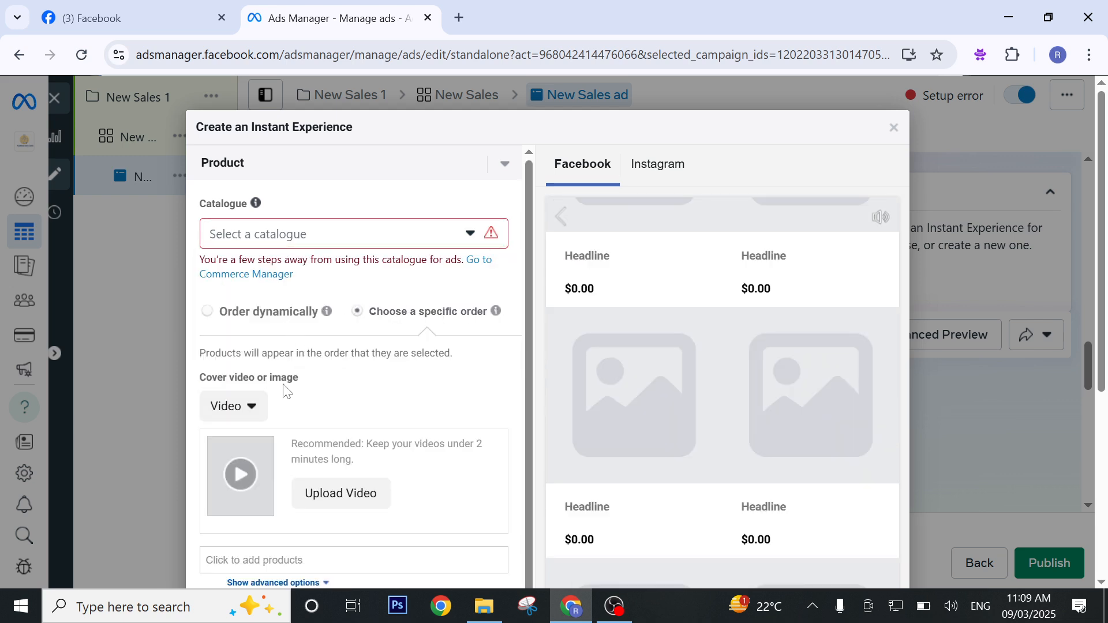
Change the cover from video to image and use Digital.png from the account images.
{"action": "left_click", "coordinate": [252, 409]}
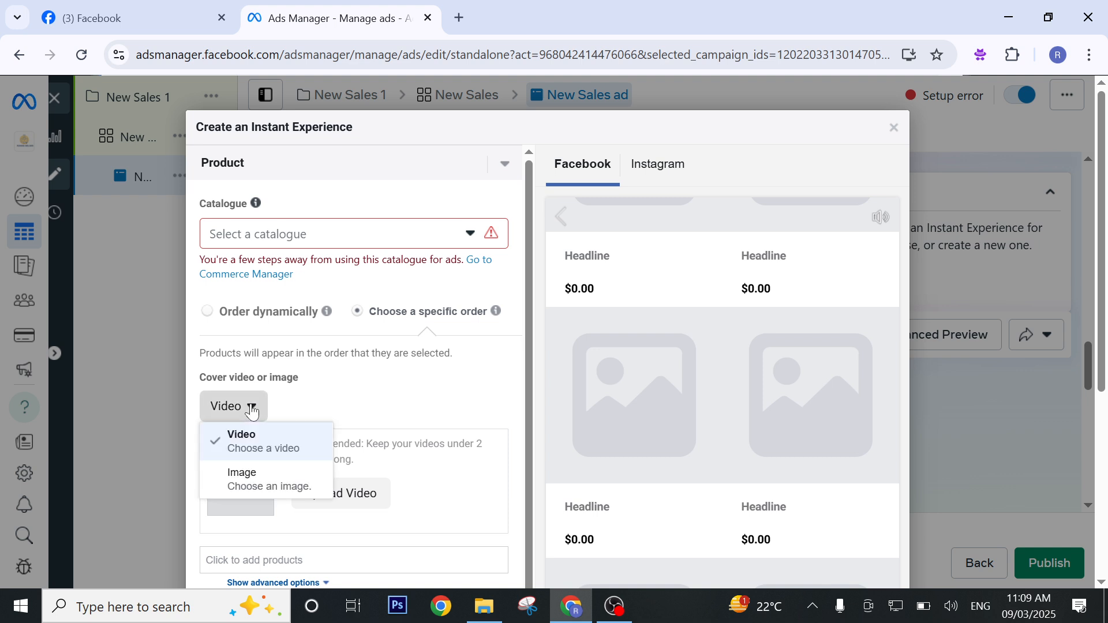
{"action": "left_click", "coordinate": [258, 482]}
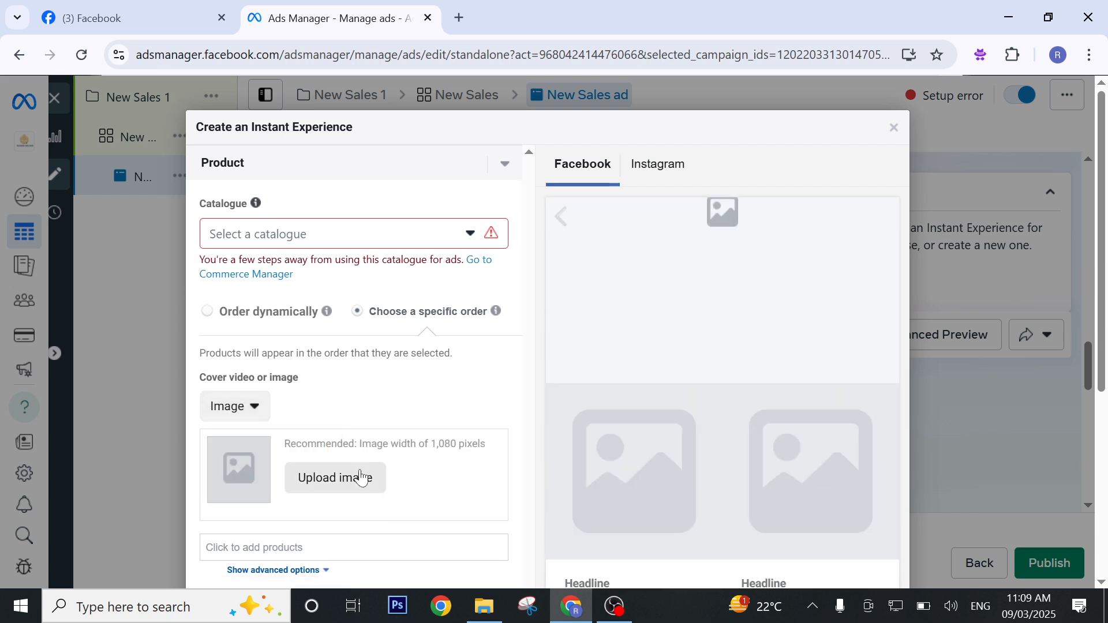
{"action": "scroll", "coordinate": [384, 387], "scroll_direction": "down", "scroll_amount": 3}
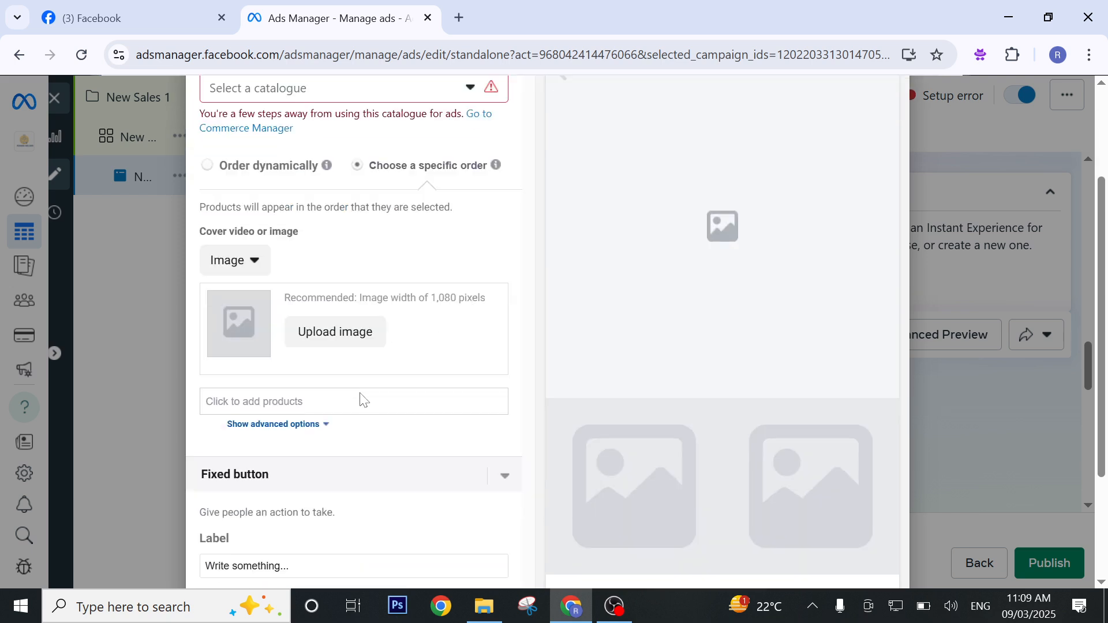
{"action": "left_click", "coordinate": [343, 313]}
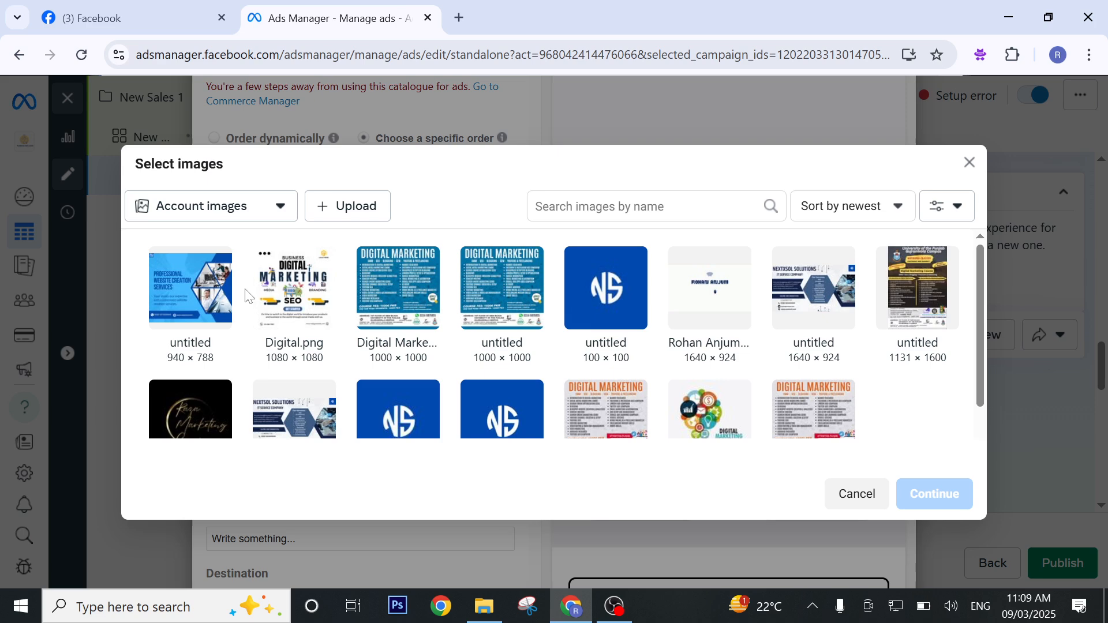
{"action": "left_click", "coordinate": [274, 294]}
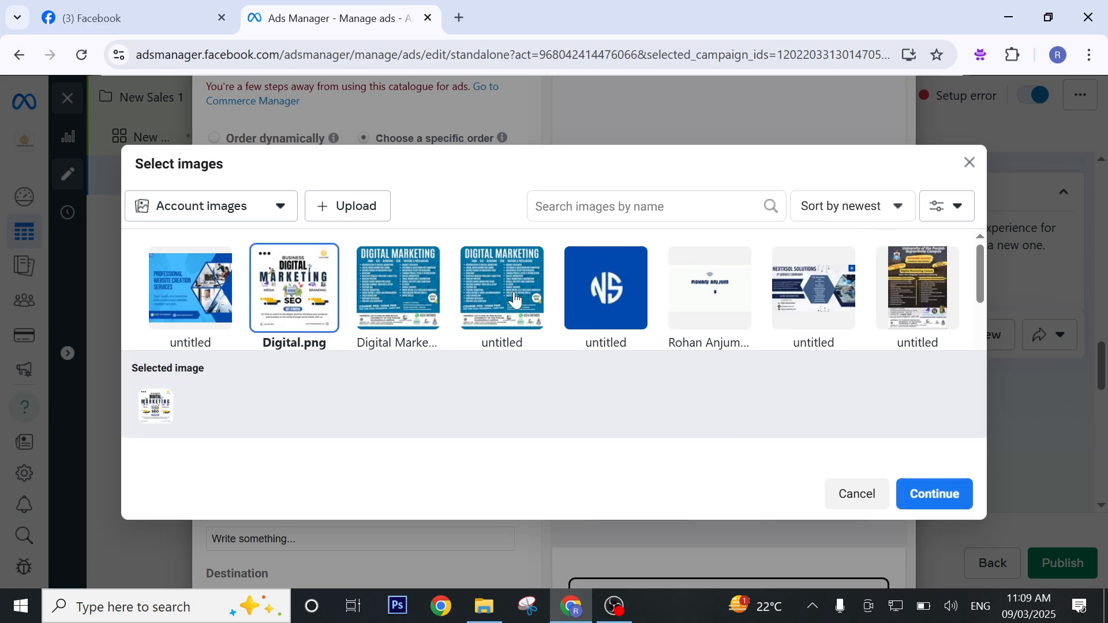
{"action": "left_click", "coordinate": [946, 494]}
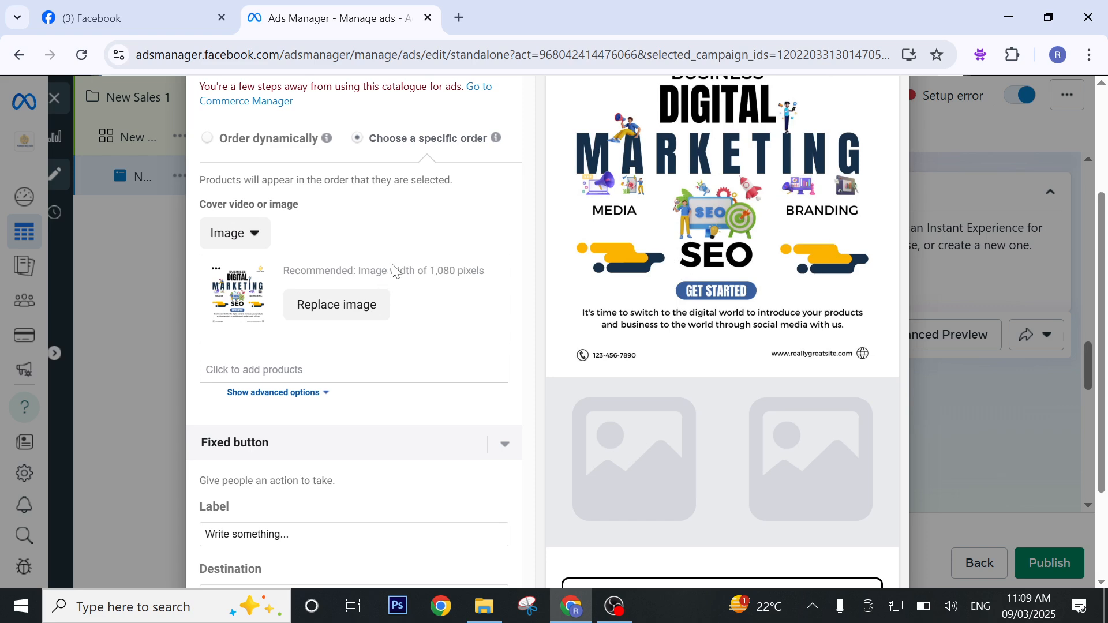
{"action": "scroll", "coordinate": [468, 202], "scroll_direction": "up", "scroll_amount": 3}
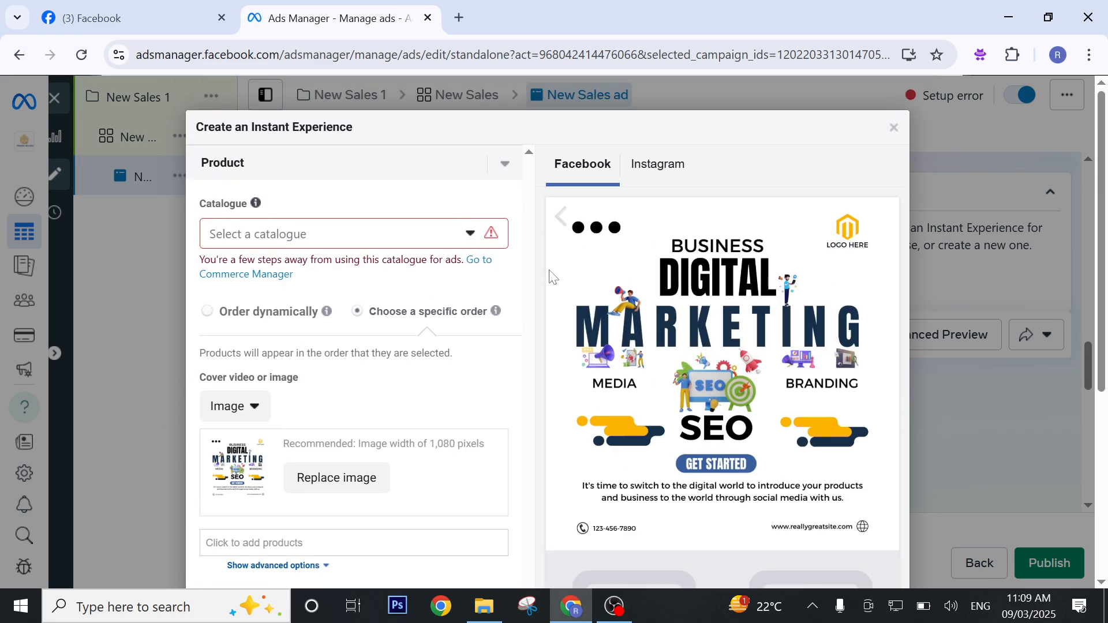
{"action": "scroll", "coordinate": [476, 262], "scroll_direction": "down", "scroll_amount": 3}
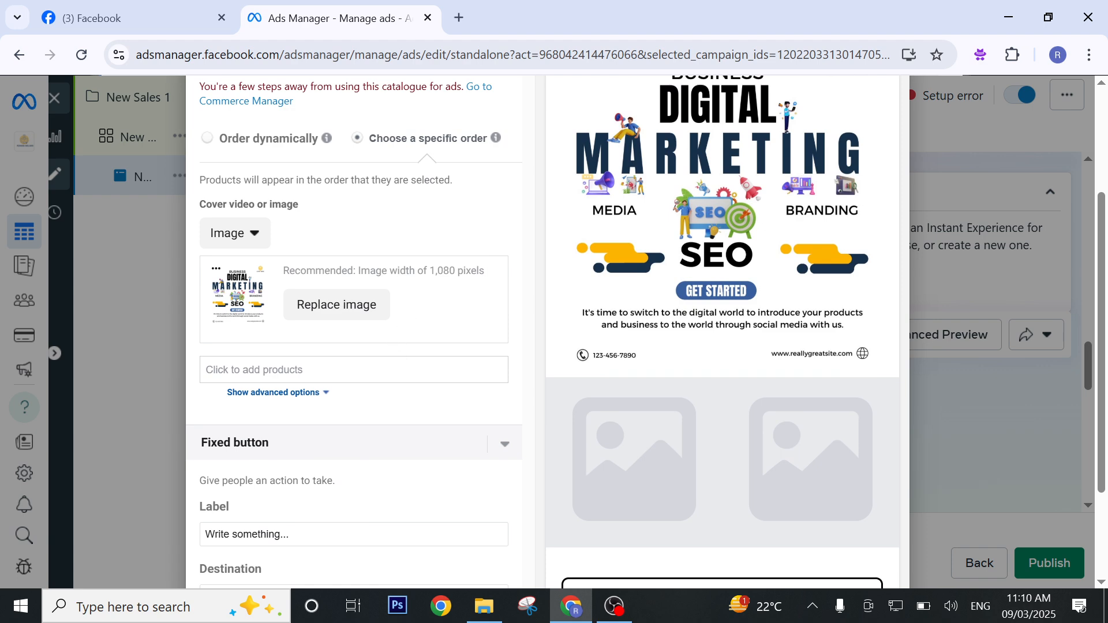
{"action": "left_click", "coordinate": [353, 370]}
{"action": "left_click", "coordinate": [358, 409]}
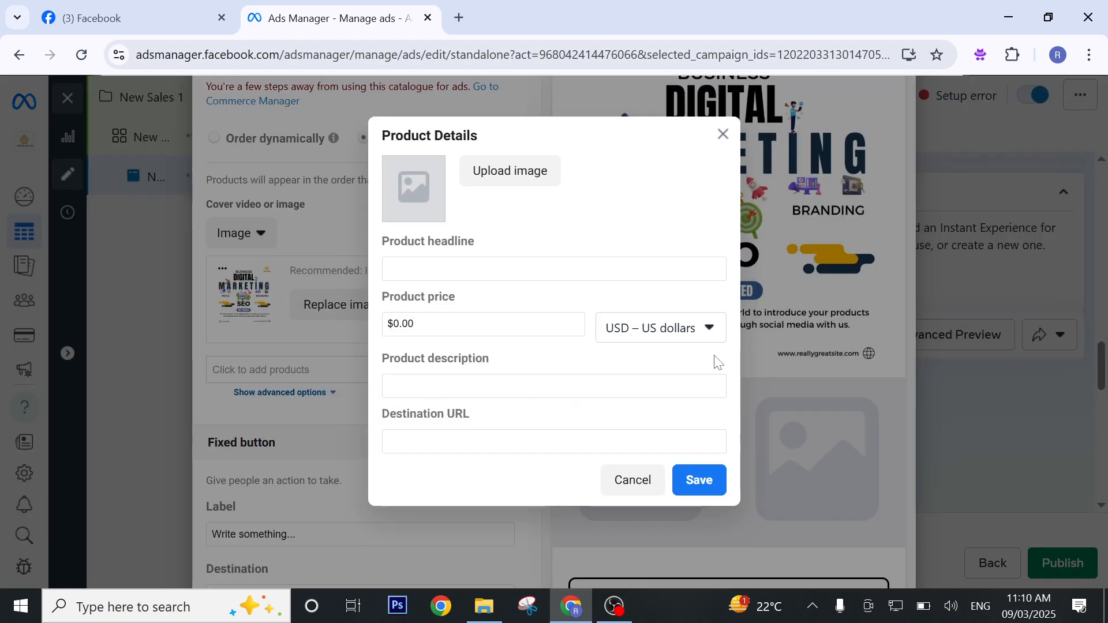
{"action": "left_click", "coordinate": [631, 483]}
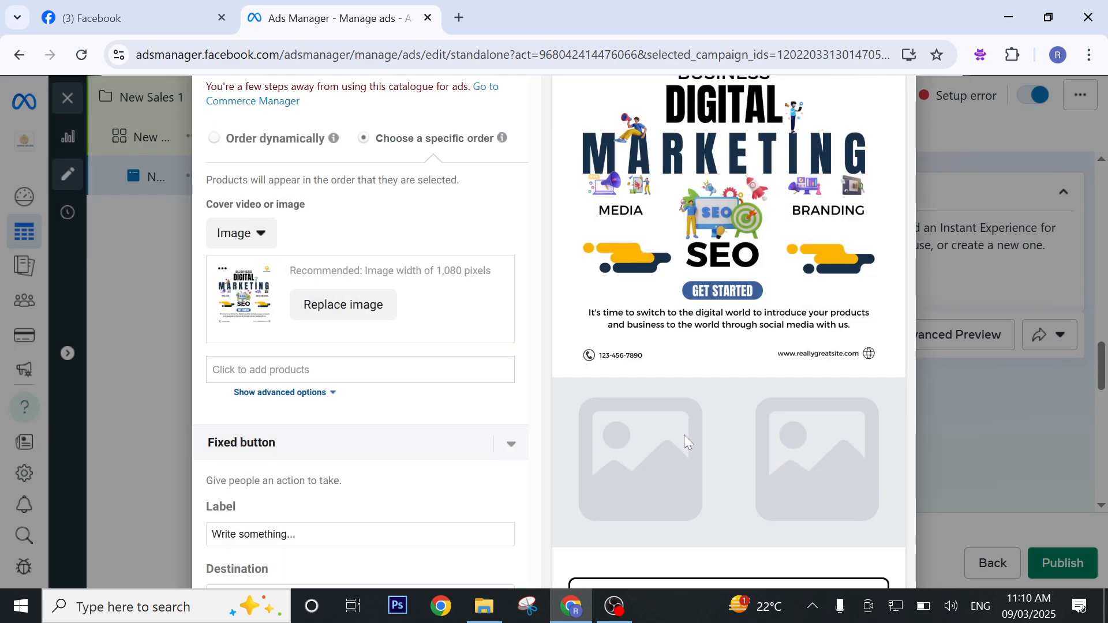
{"action": "scroll", "coordinate": [810, 231], "scroll_direction": "down", "scroll_amount": 5}
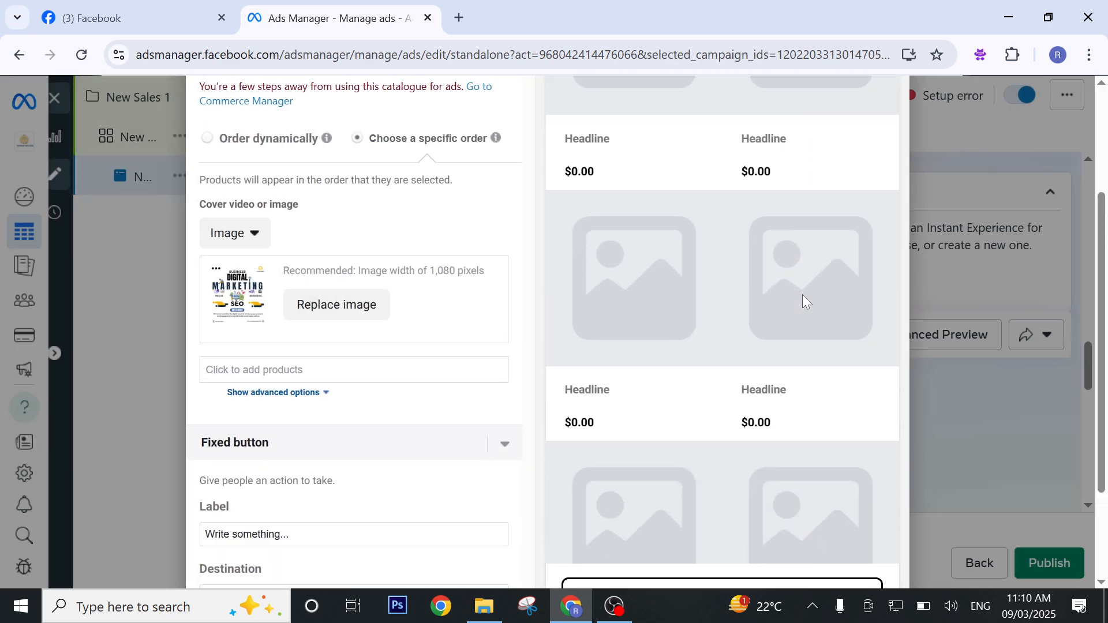
{"action": "scroll", "coordinate": [802, 294], "scroll_direction": "up", "scroll_amount": 4}
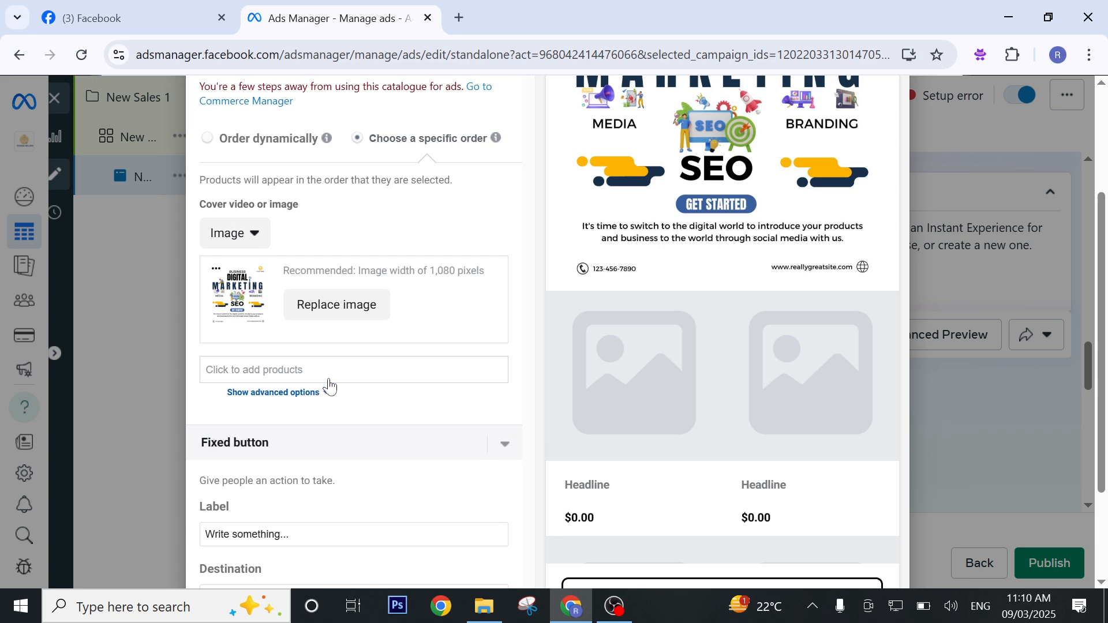
Start a new product and give it the light-bulb Digital Marketing picture from the account images.
{"action": "left_click", "coordinate": [302, 400]}
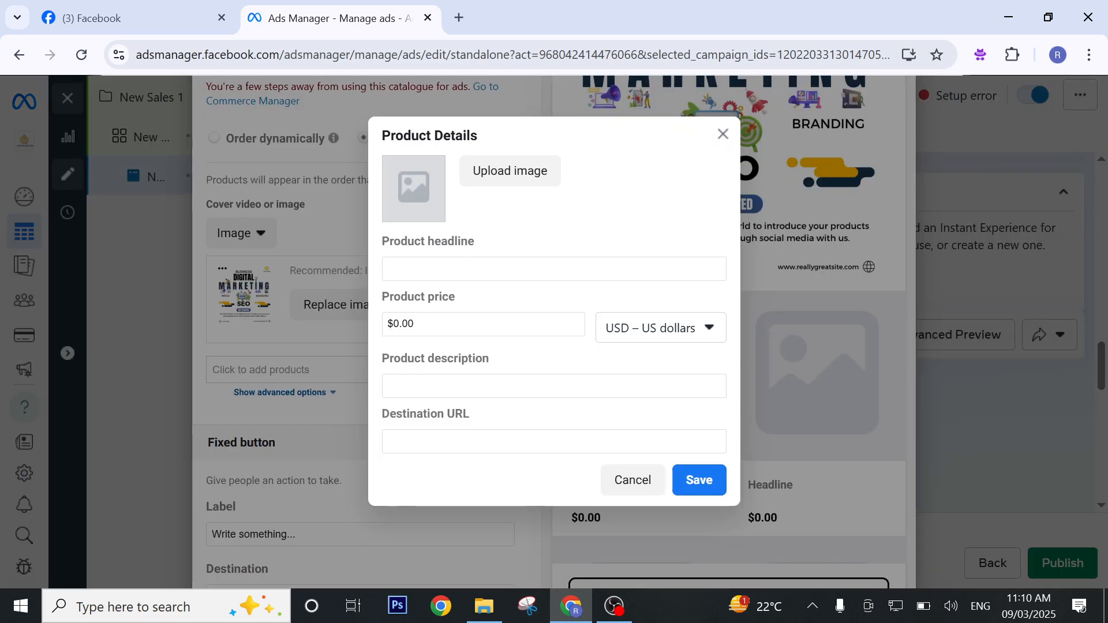
{"action": "left_click", "coordinate": [503, 170]}
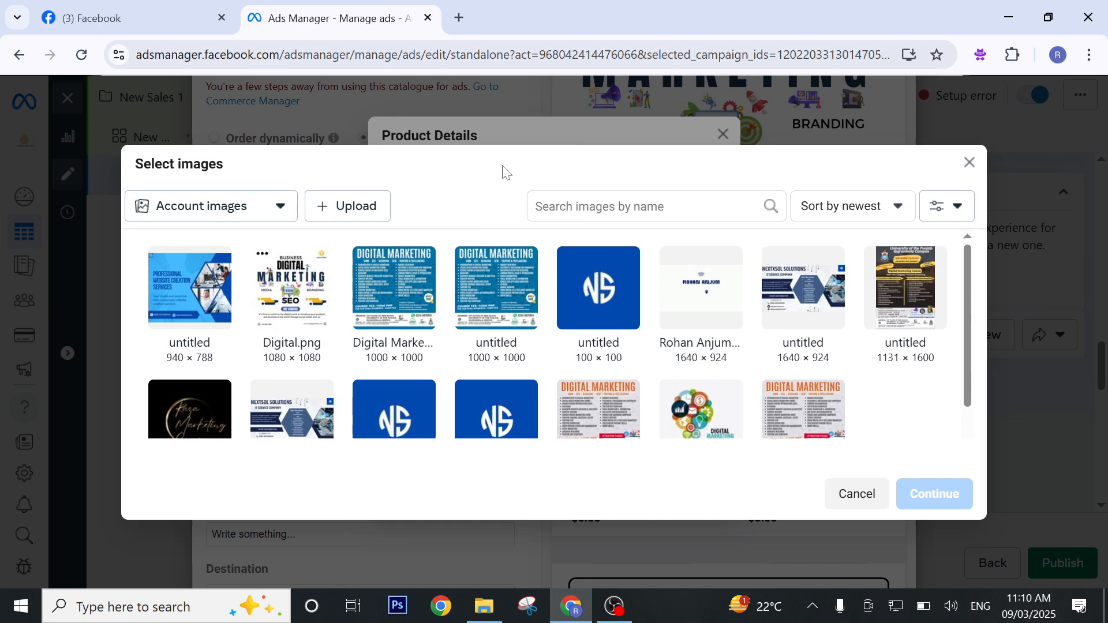
{"action": "left_click", "coordinate": [708, 427]}
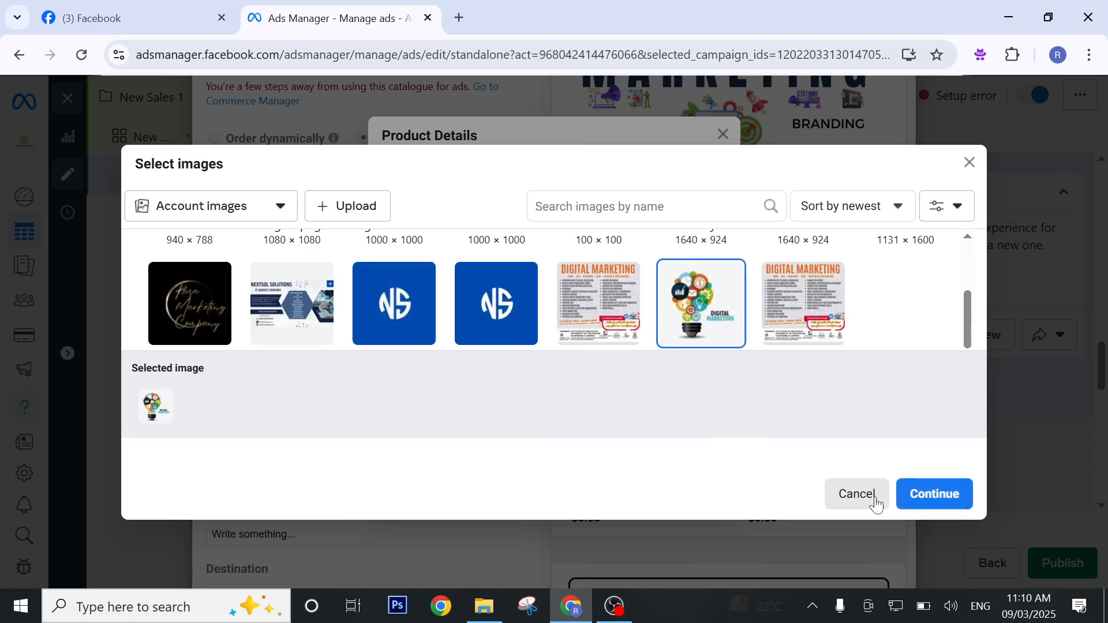
{"action": "left_click", "coordinate": [920, 494]}
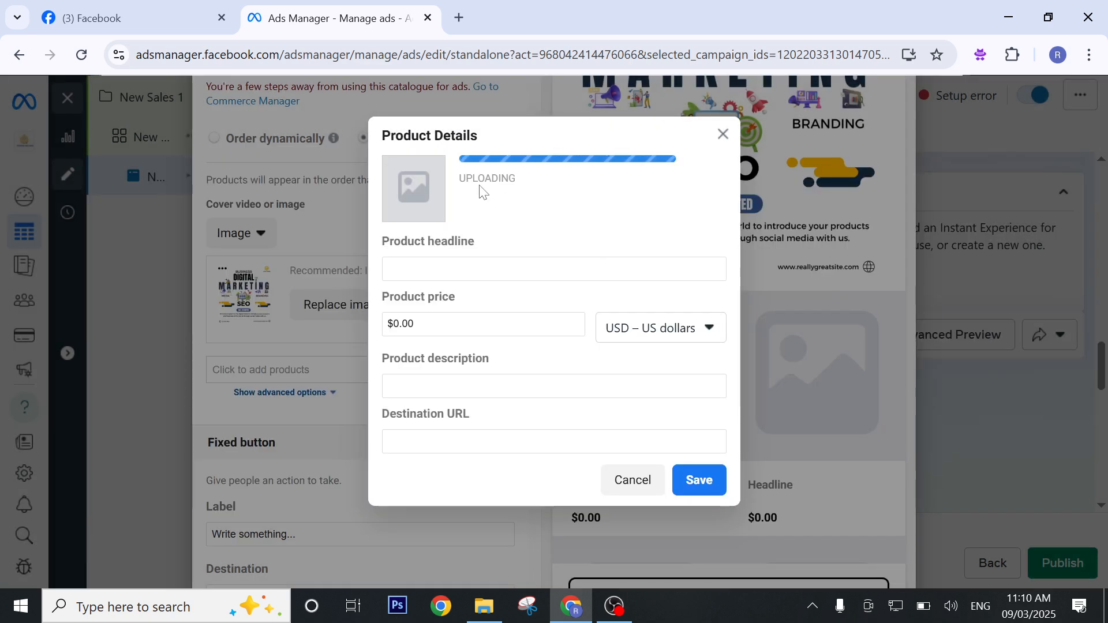
Enter "Digital Product" as the product headline and set its price to $10.00.
{"action": "left_click", "coordinate": [482, 270]}
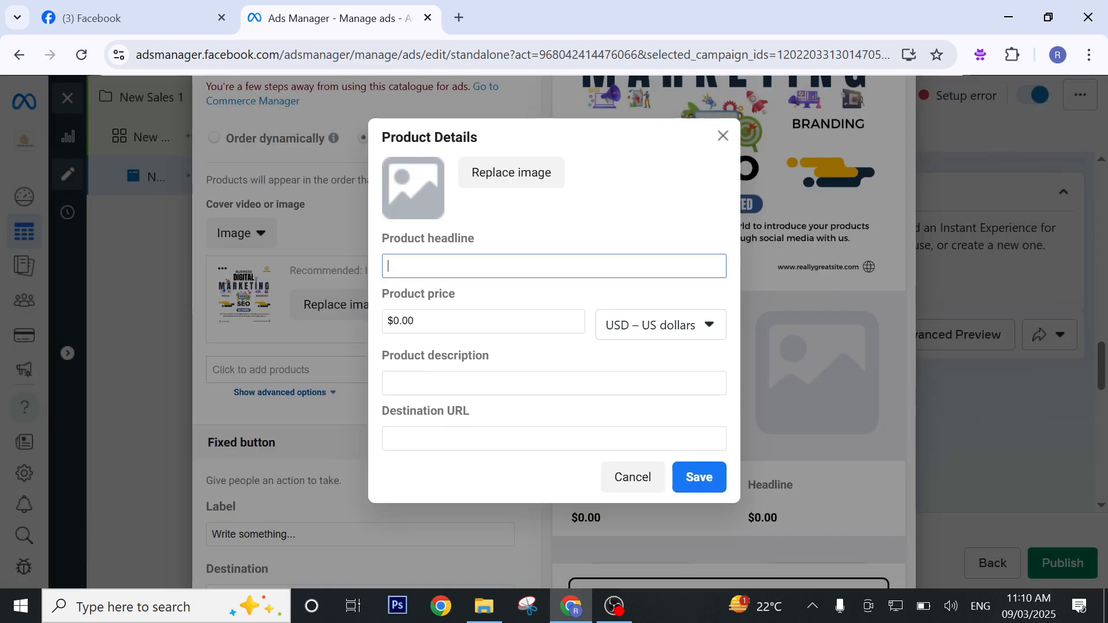
{"action": "type", "text": "Digital"}
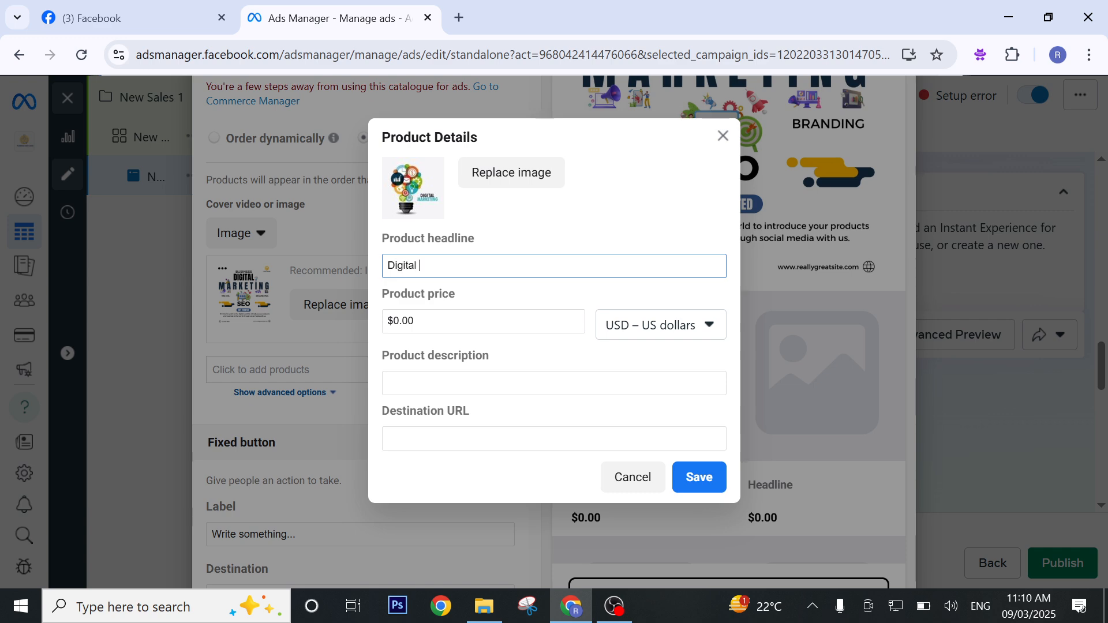
{"action": "type", "text": " Product"}
{"action": "key", "text": "Tab"}
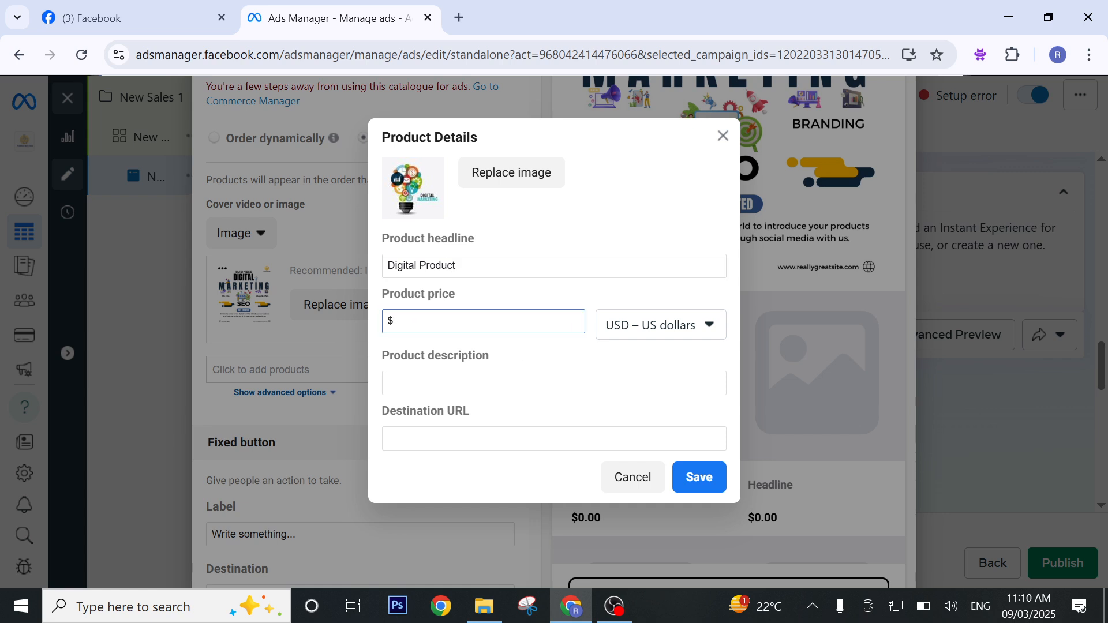
{"action": "left_click", "coordinate": [684, 331]}
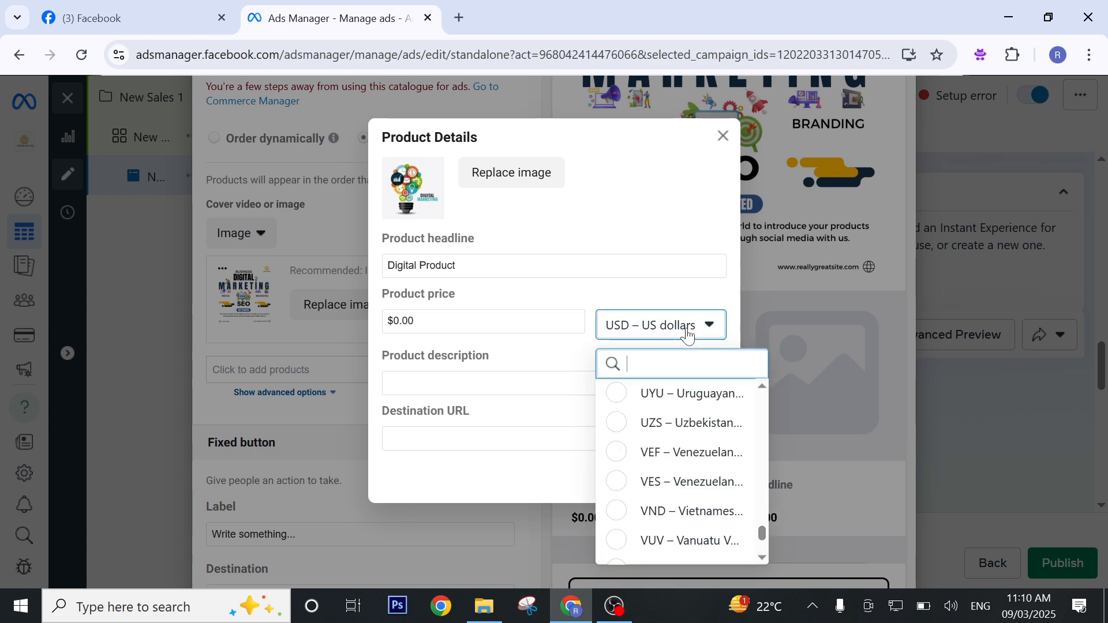
{"action": "left_click", "coordinate": [548, 328]}
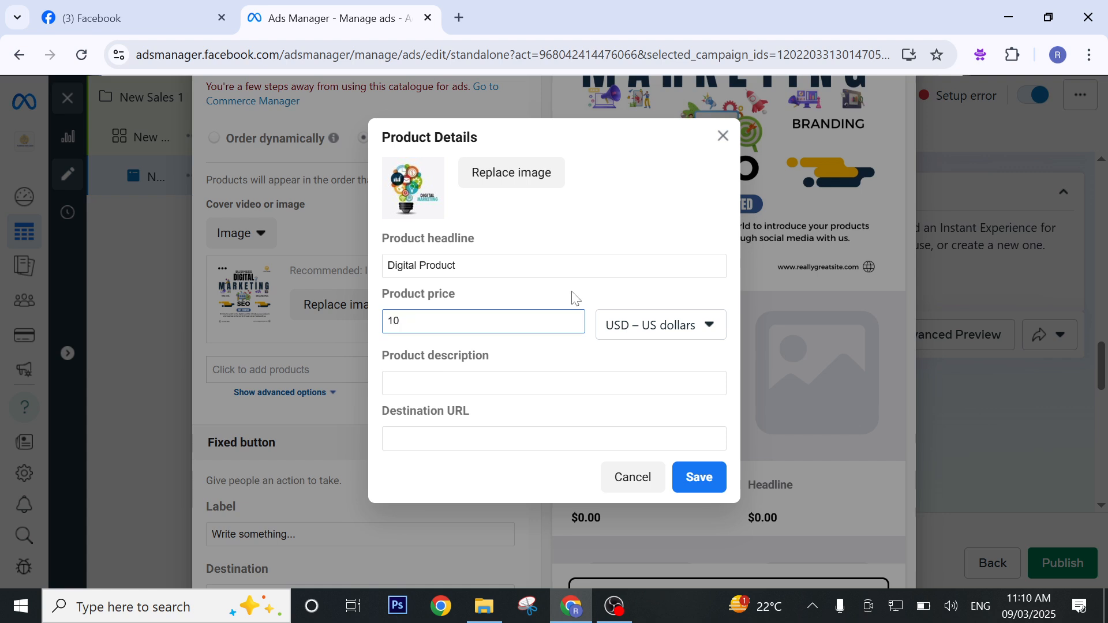
{"action": "left_click", "coordinate": [595, 225]}
{"action": "left_click", "coordinate": [516, 383]}
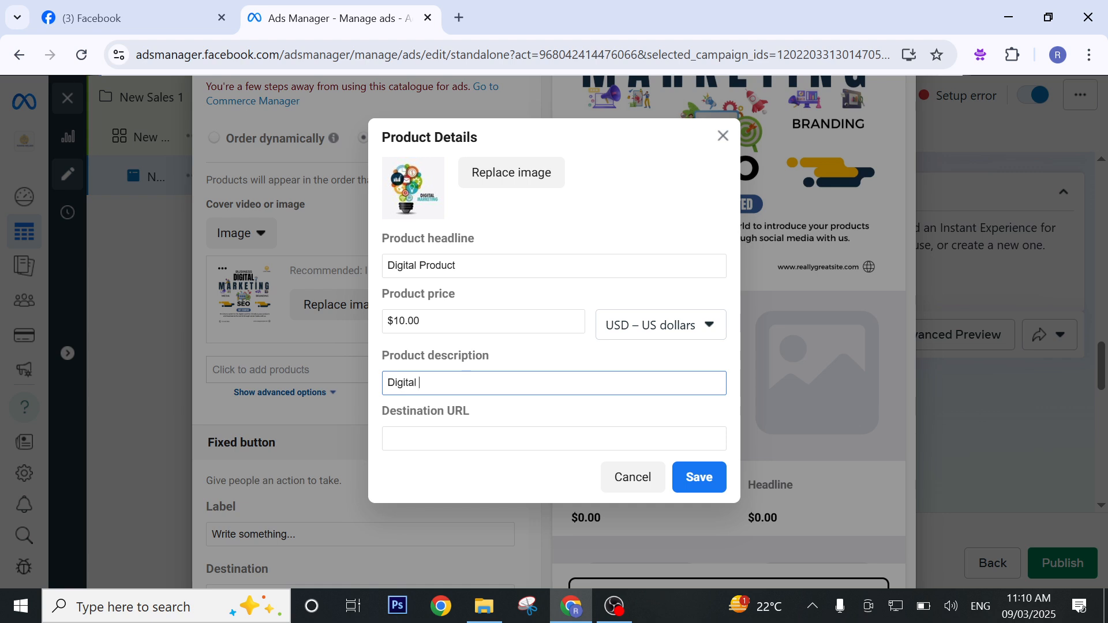
{"action": "type", "text": "Digital"}
{"action": "left_click", "coordinate": [515, 438]}
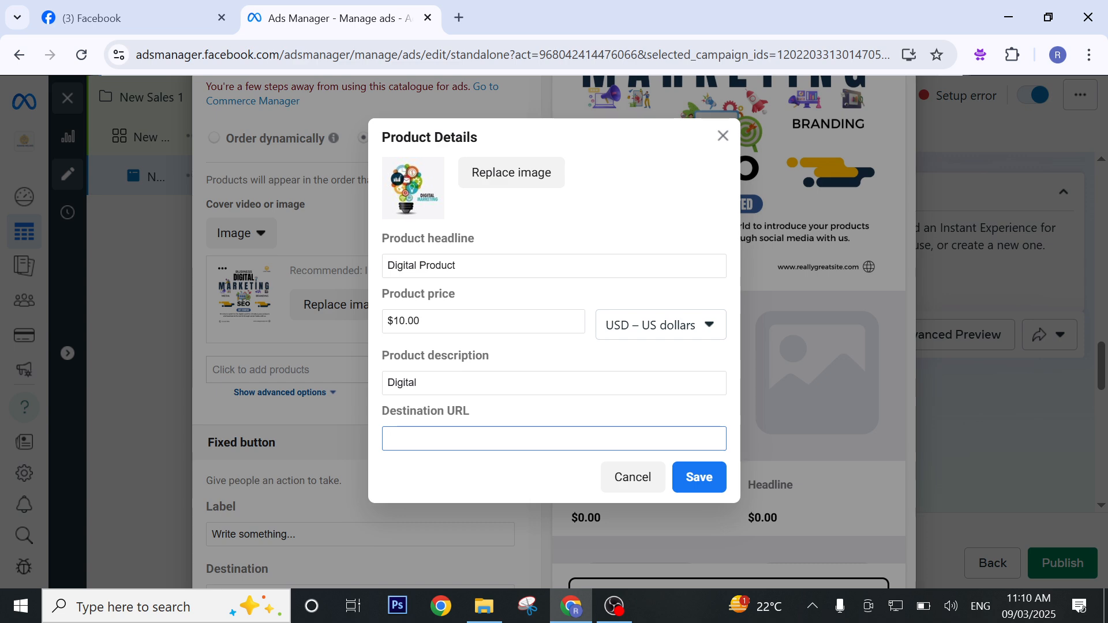
{"action": "type", "text": "N"}
{"action": "type", "text": "ww."}
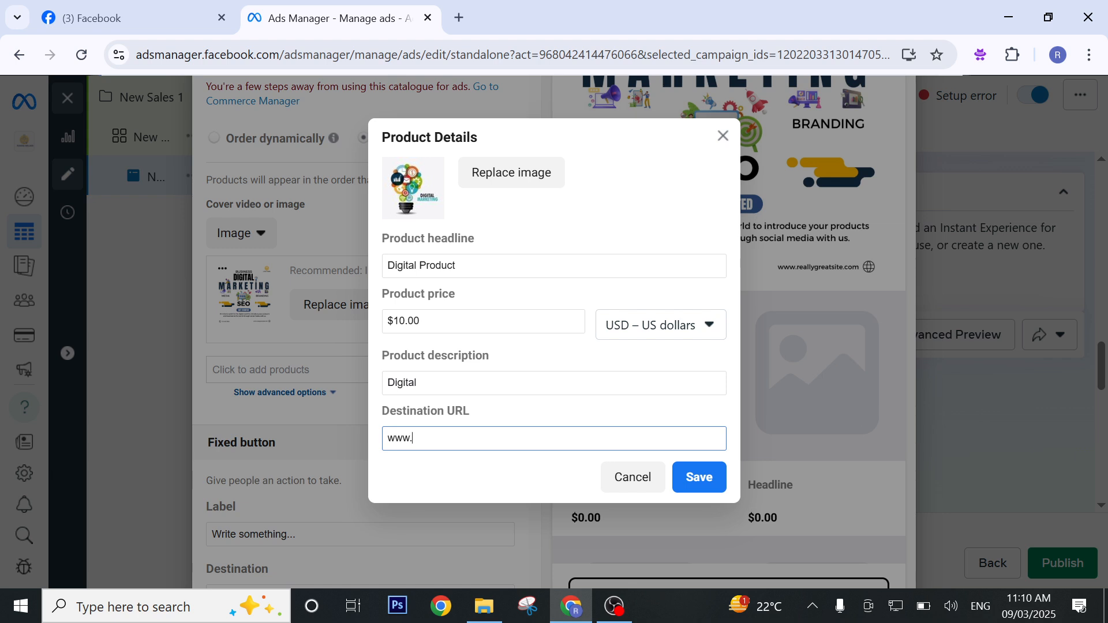
Open the nextxsol.com website in a new browser tab.
{"action": "left_click", "coordinate": [459, 16]}
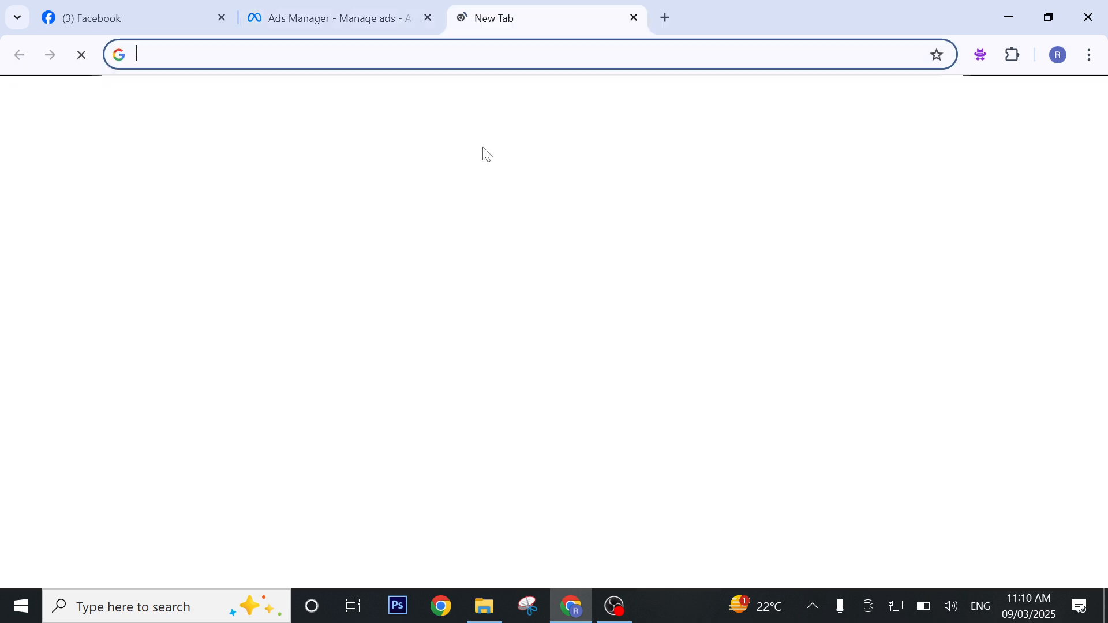
{"action": "left_click", "coordinate": [568, 323]}
{"action": "type", "text": "next"}
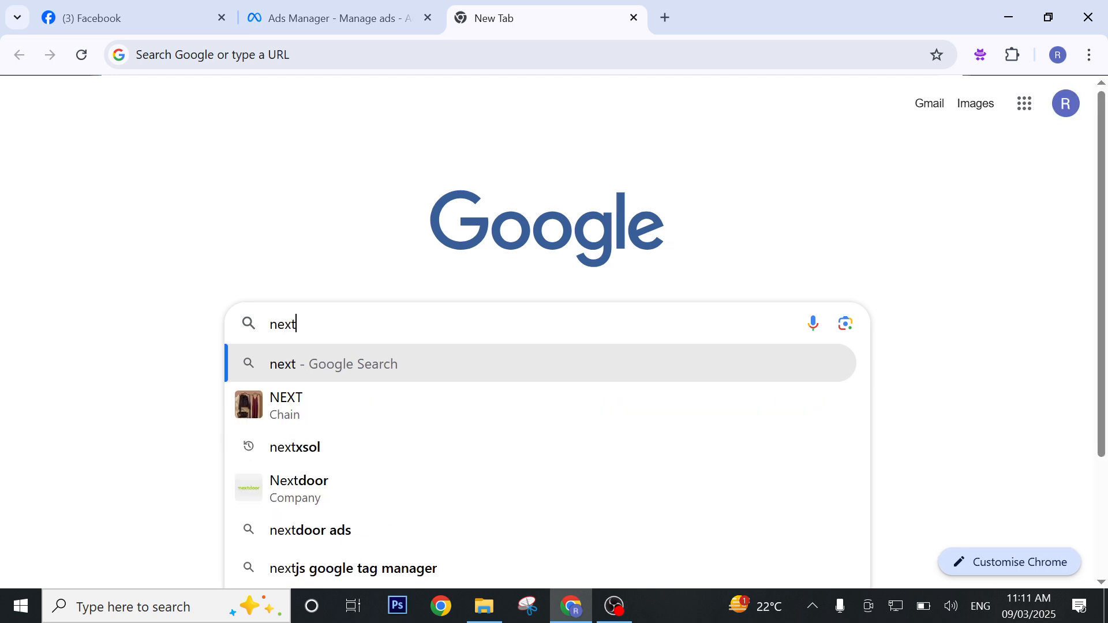
{"action": "type", "text": "xsol"}
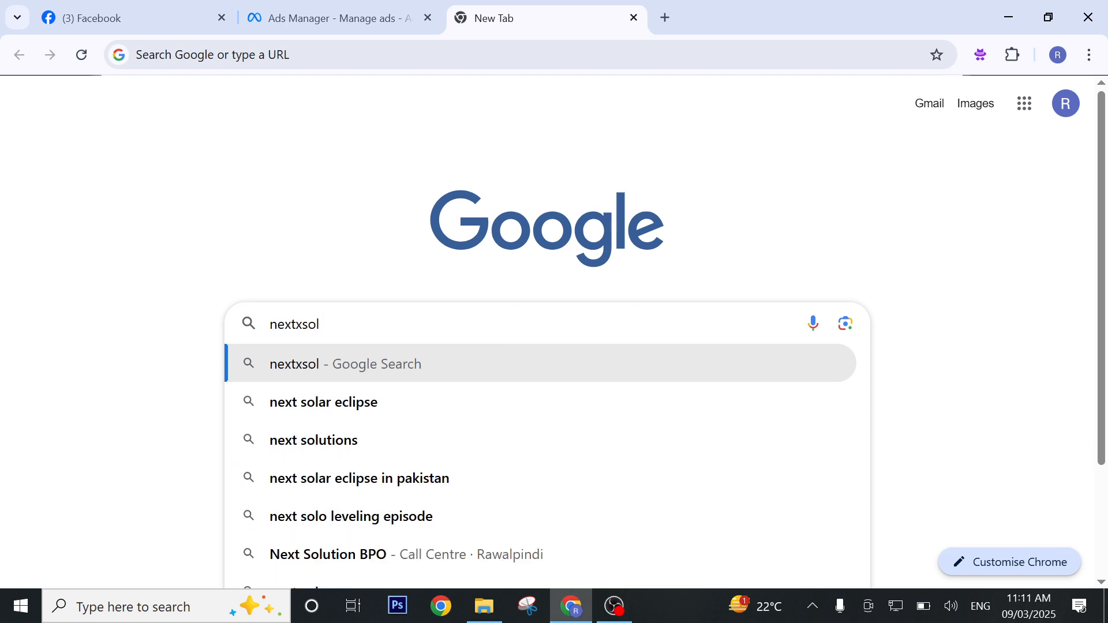
{"action": "type", "text": ".com"}
{"action": "key", "text": "Return"}
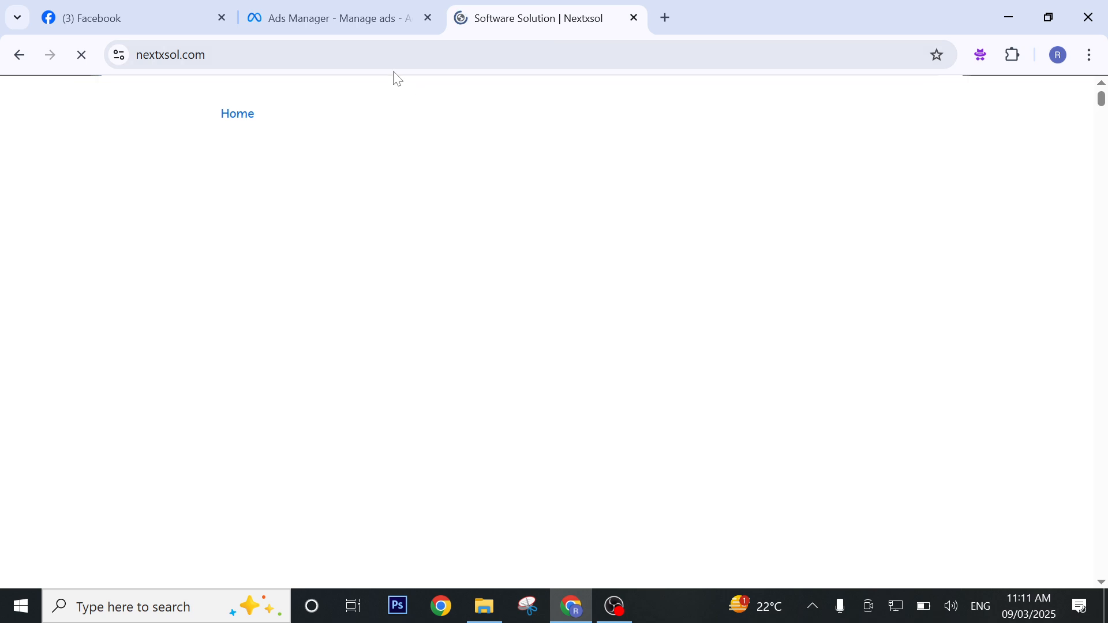
{"action": "left_click", "coordinate": [392, 56]}
{"action": "key", "text": "ctrl+c"}
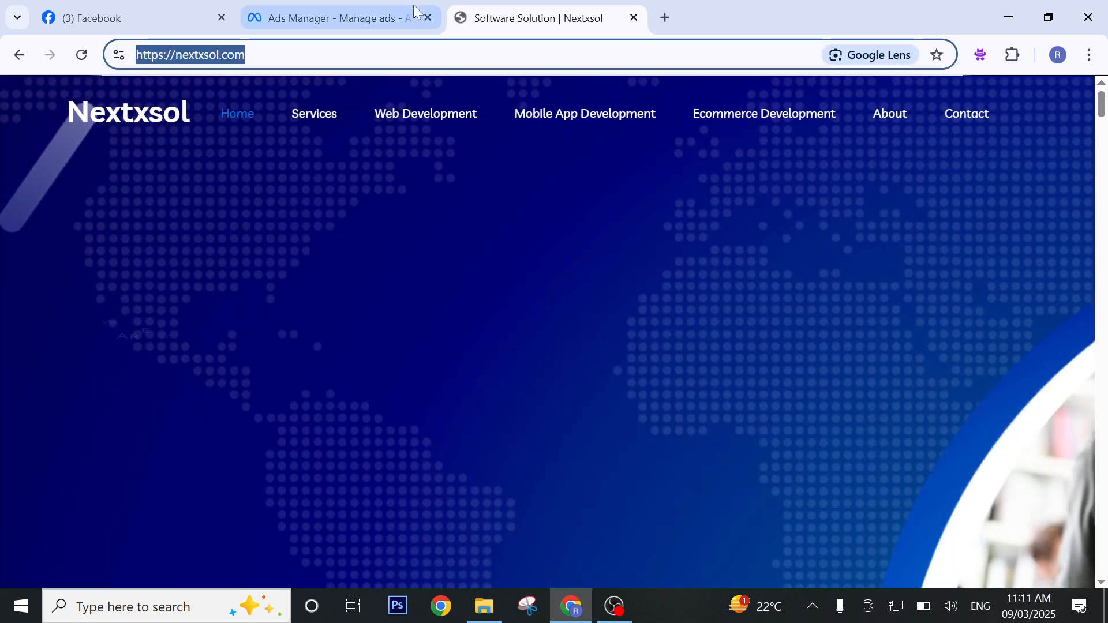
{"action": "left_click", "coordinate": [289, 8]}
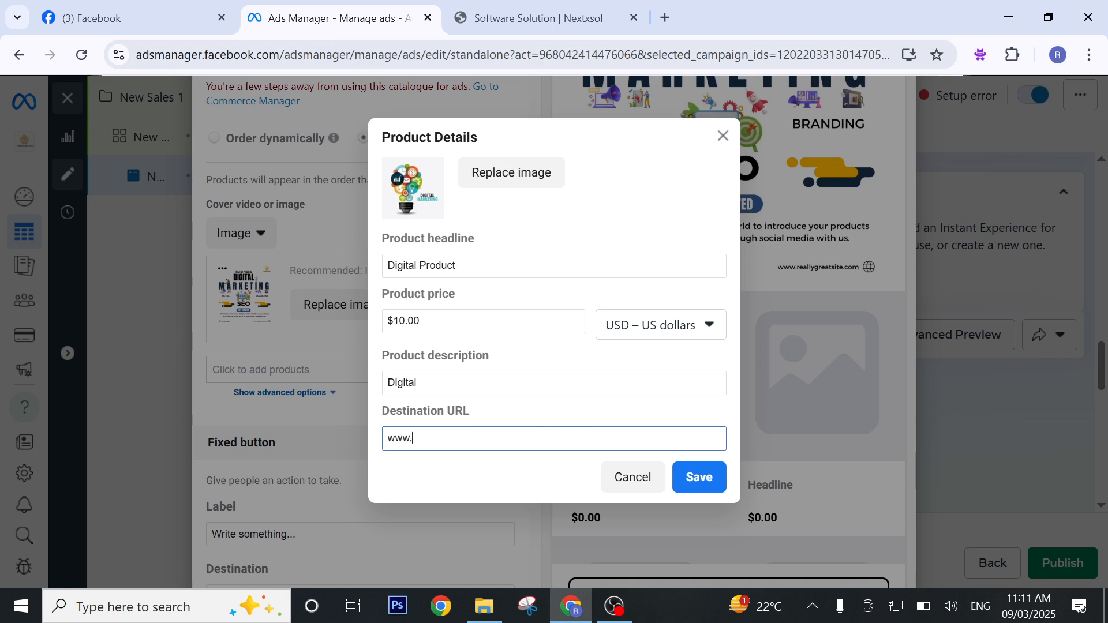
{"action": "key", "text": "ctrl+a"}
{"action": "key", "text": "ctrl+v"}
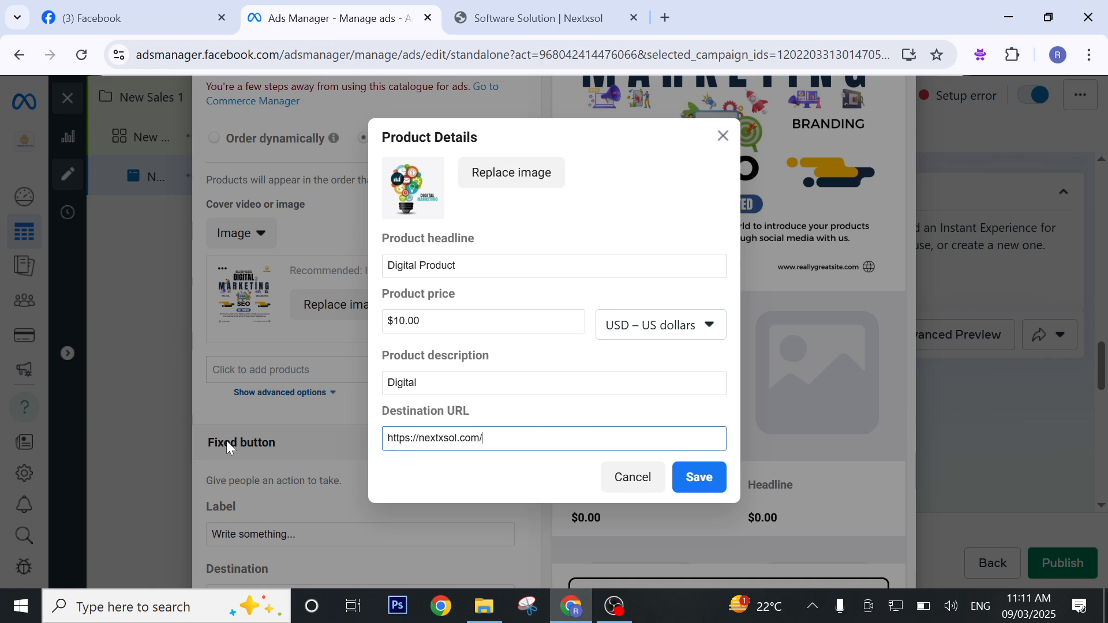
{"action": "left_click", "coordinate": [717, 480]}
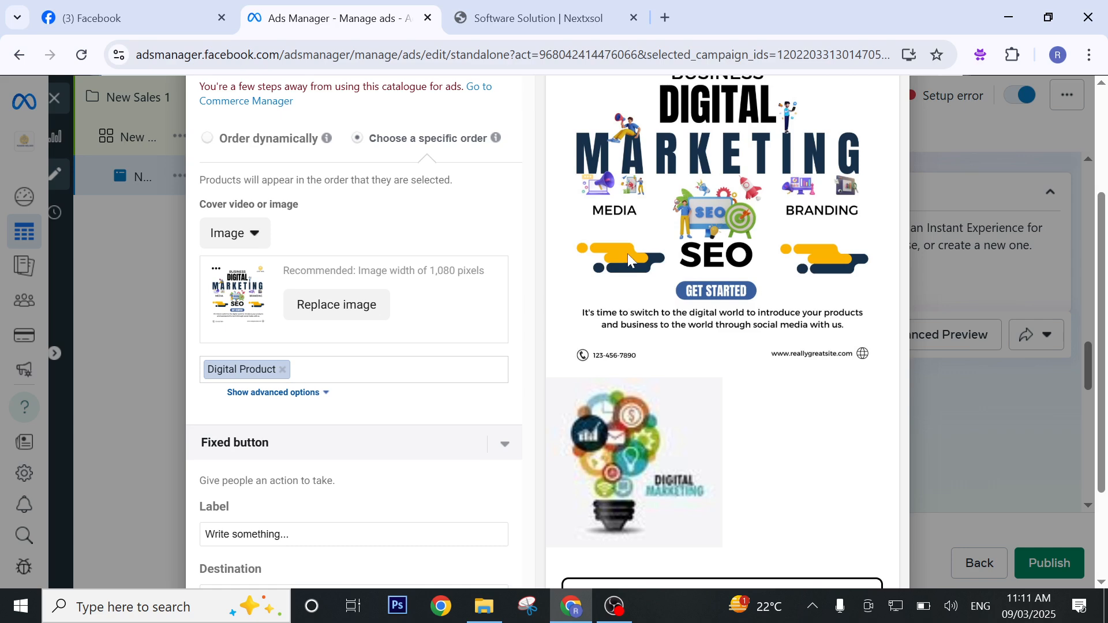
Start a second product and give it the Nextxsol Solutions IT service company banner from the account images.
{"action": "left_click", "coordinate": [349, 370]}
{"action": "left_click", "coordinate": [351, 398]}
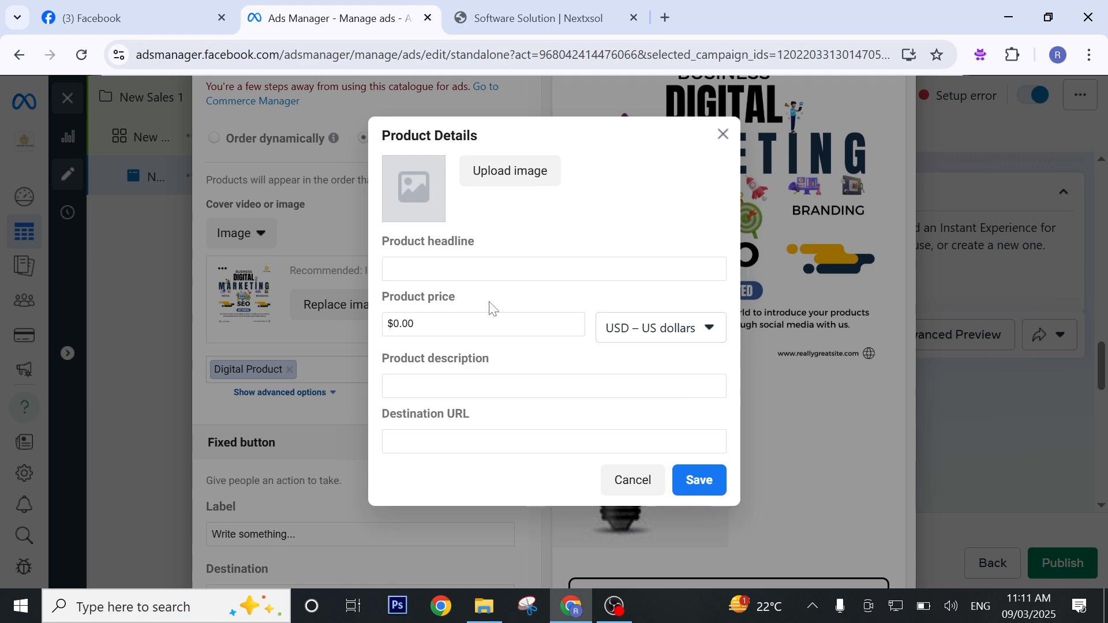
{"action": "left_click", "coordinate": [536, 181]}
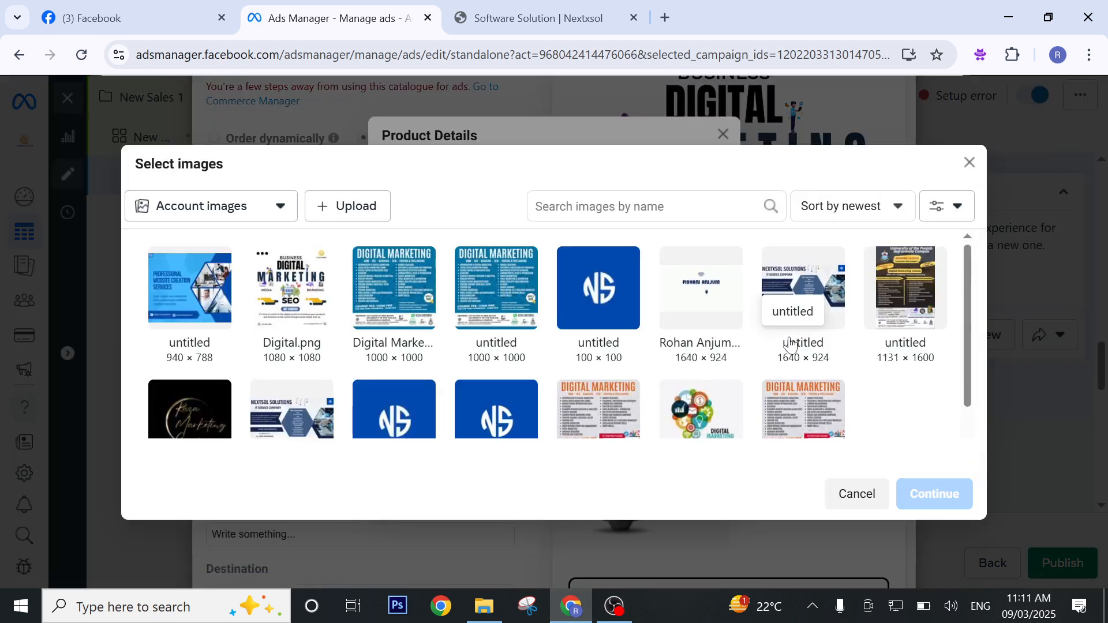
{"action": "scroll", "coordinate": [789, 344], "scroll_direction": "down", "scroll_amount": 2}
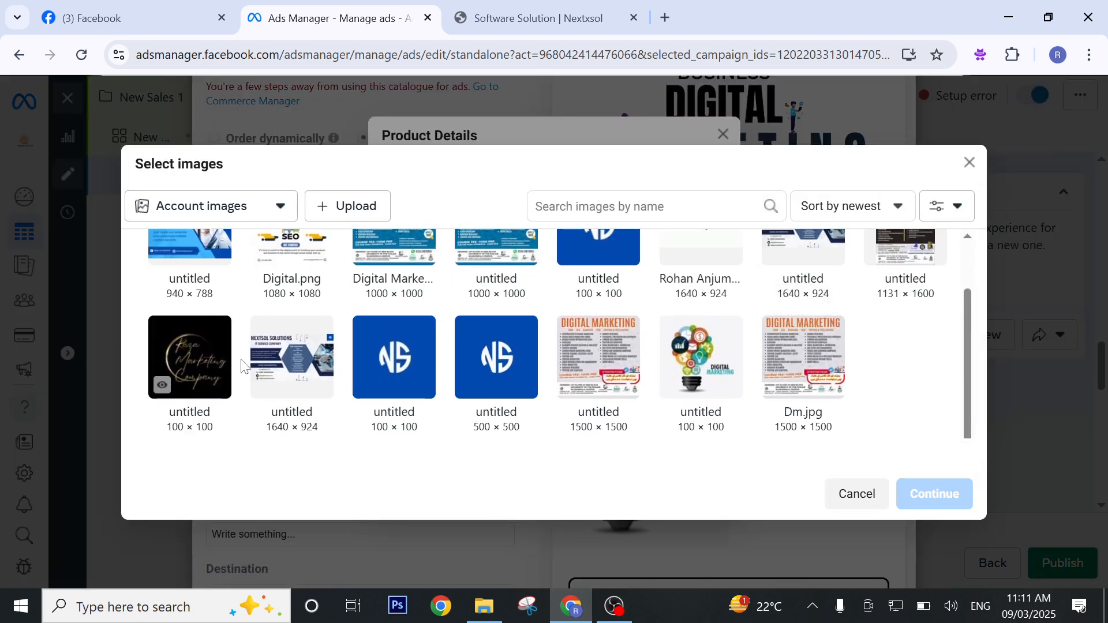
{"action": "scroll", "coordinate": [248, 365], "scroll_direction": "up", "scroll_amount": 2}
{"action": "scroll", "coordinate": [519, 333], "scroll_direction": "down", "scroll_amount": 2}
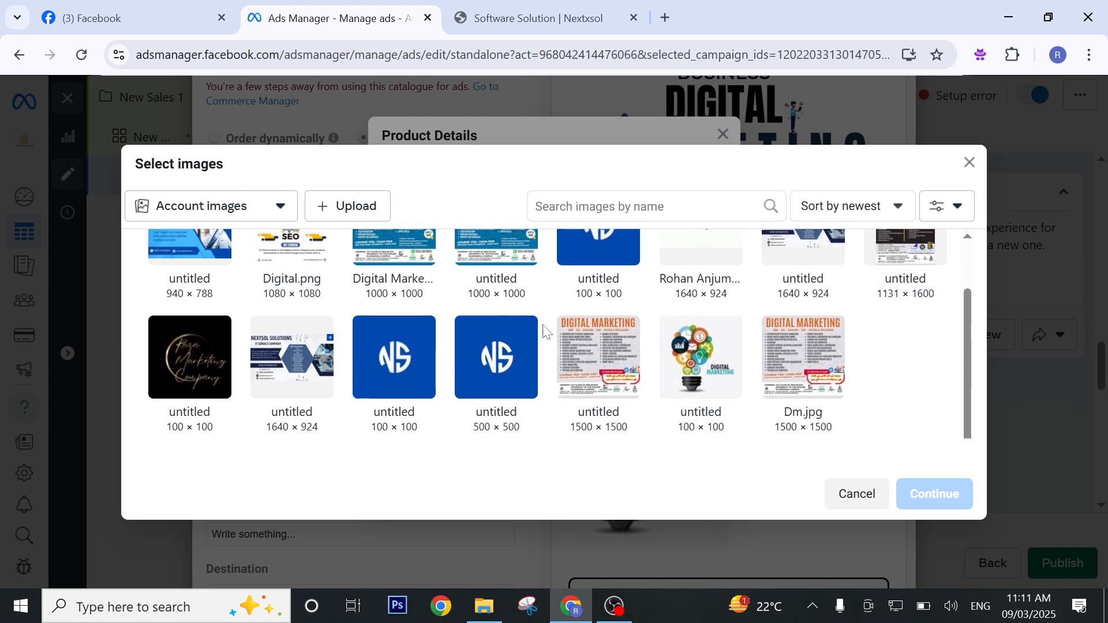
{"action": "scroll", "coordinate": [769, 323], "scroll_direction": "up", "scroll_amount": 2}
{"action": "left_click", "coordinate": [799, 292]}
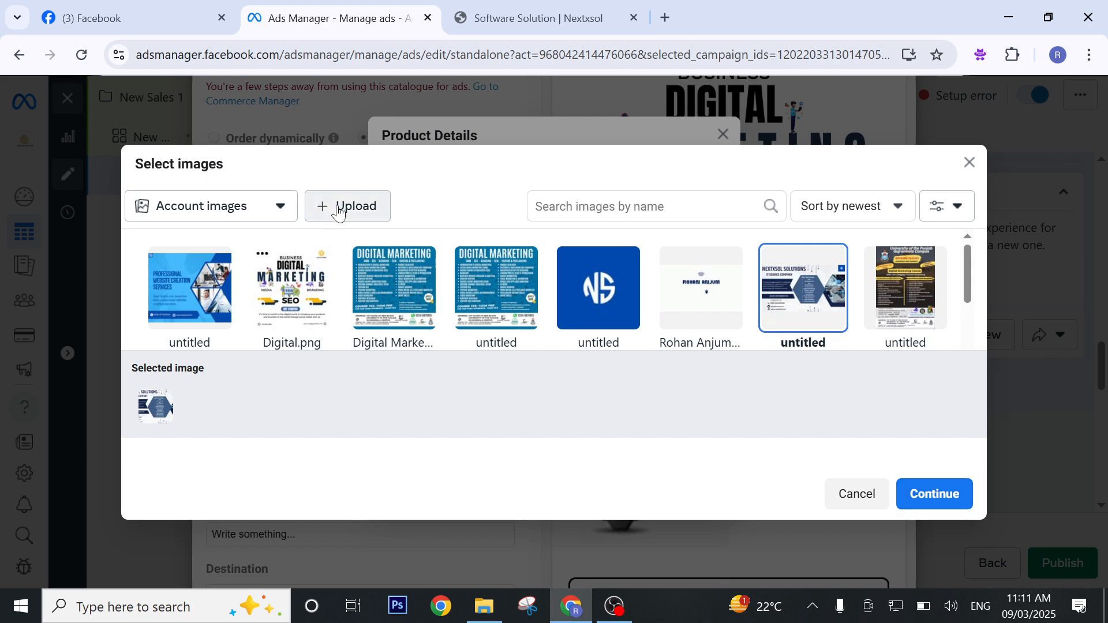
{"action": "left_click", "coordinate": [339, 213]}
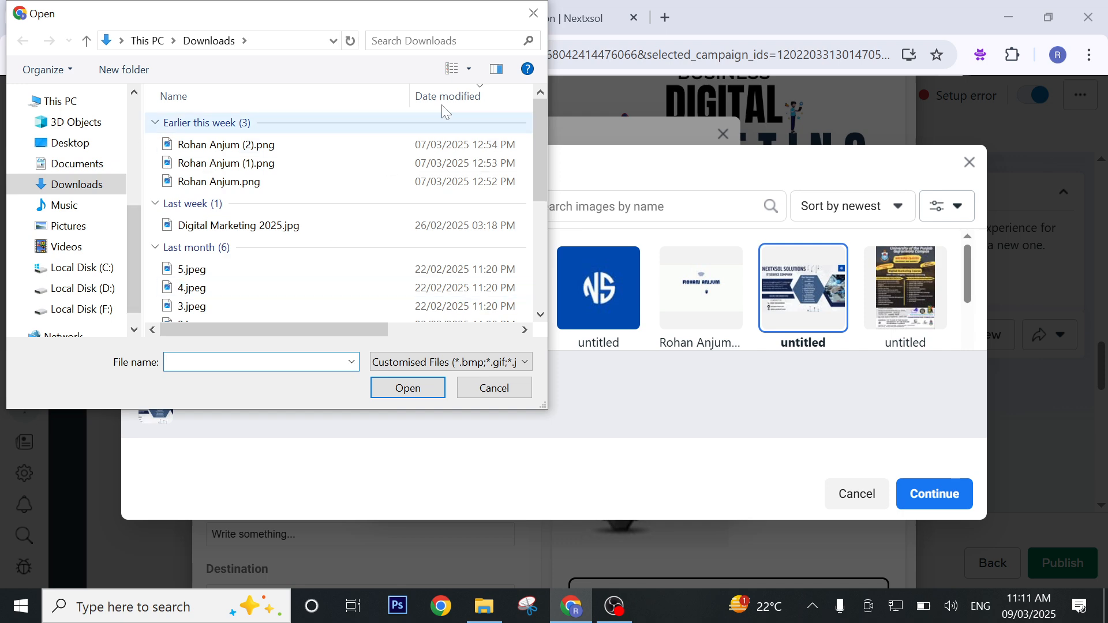
{"action": "left_click", "coordinate": [534, 13]}
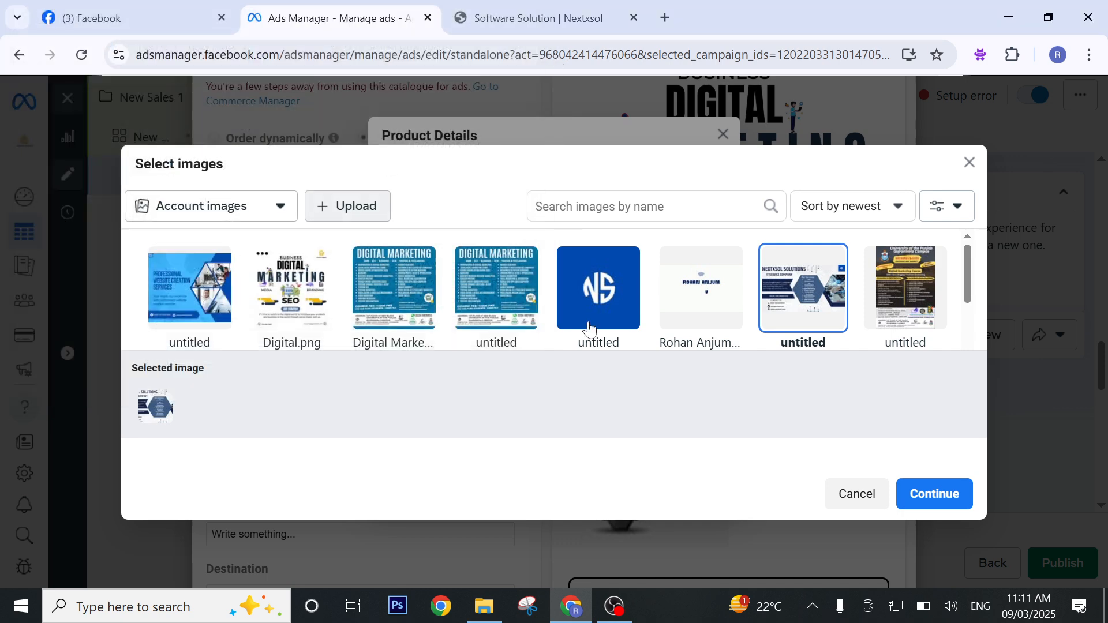
{"action": "left_click", "coordinate": [937, 495]}
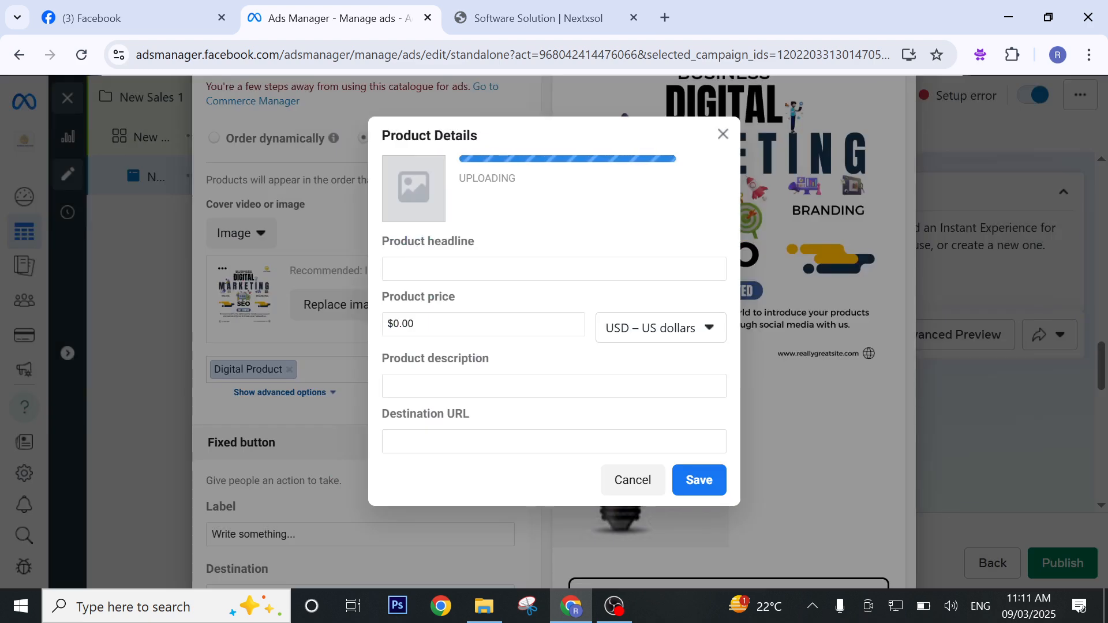
Enter "Social Media Product" as the product headline and set its price to $15.00.
{"action": "left_click", "coordinate": [507, 270]}
{"action": "type", "text": "S"}
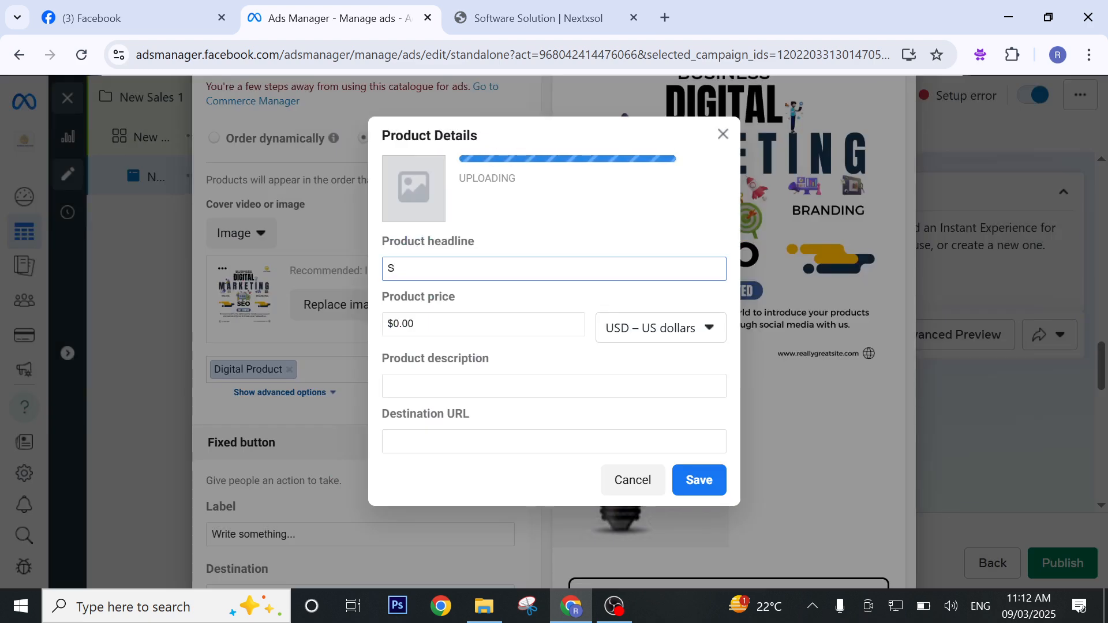
{"action": "type", "text": "ocial"}
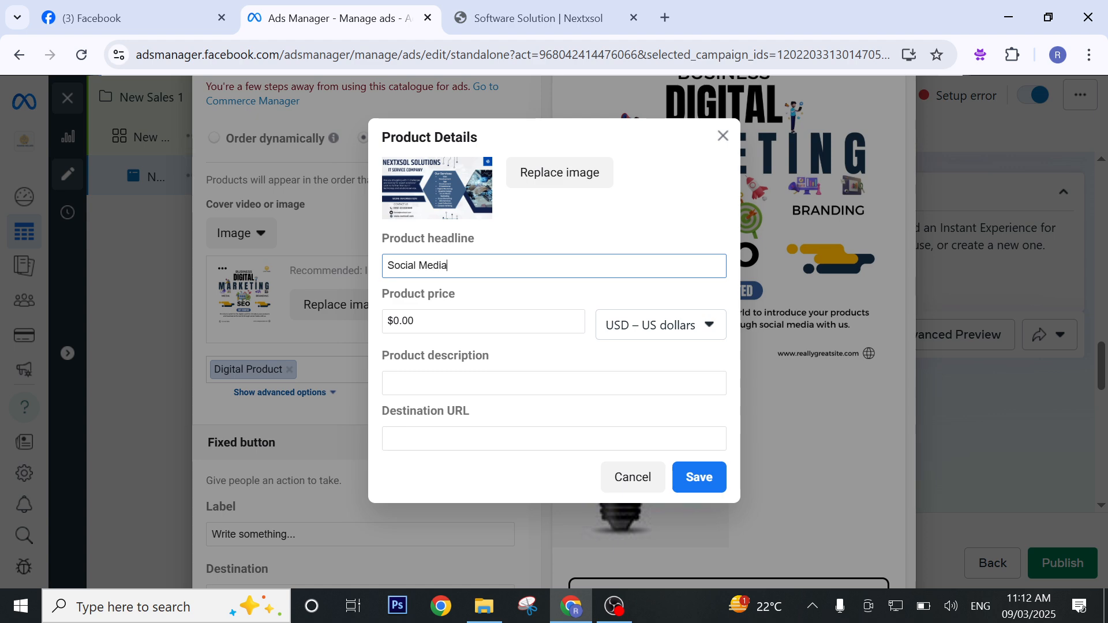
{"action": "type", "text": " Media"}
{"action": "left_click_drag", "start_coordinate": [435, 341], "coordinate": [438, 337]}
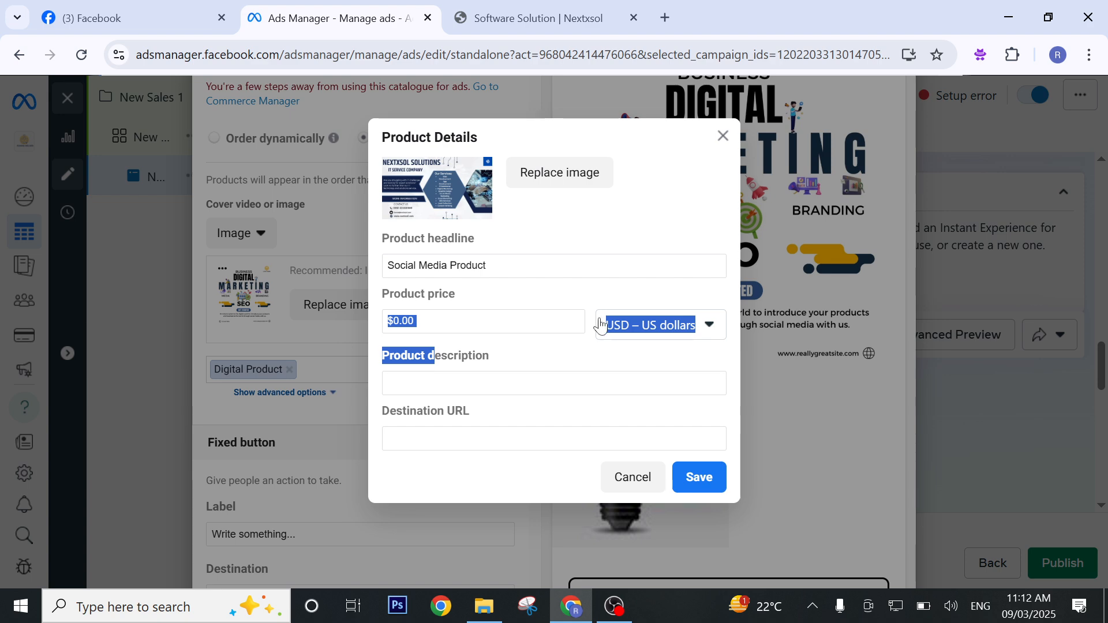
{"action": "left_click", "coordinate": [646, 344]}
{"action": "left_click", "coordinate": [551, 323]}
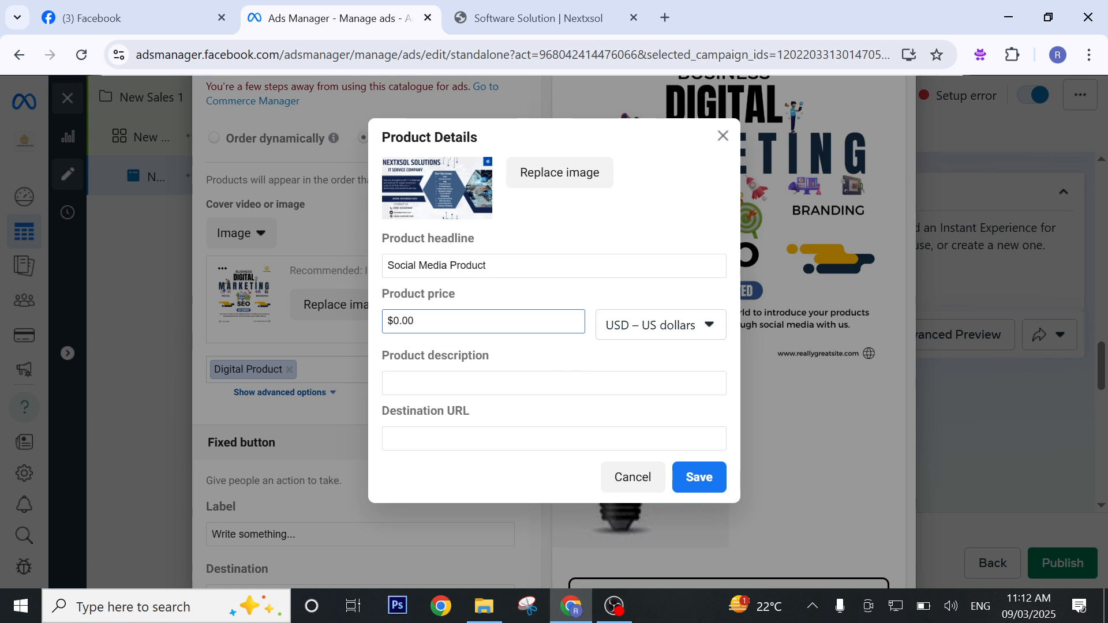
{"action": "key", "text": "BackSpace"}
{"action": "key", "text": "BackSpace"}
{"action": "key", "text": "BackSpace"}
{"action": "key", "text": "BackSpace"}
{"action": "key", "text": "BackSpace"}
{"action": "type", "text": "1"}
{"action": "key", "text": "Tab"}
Enter "Social Media" as the product description.
{"action": "type", "text": "S"}
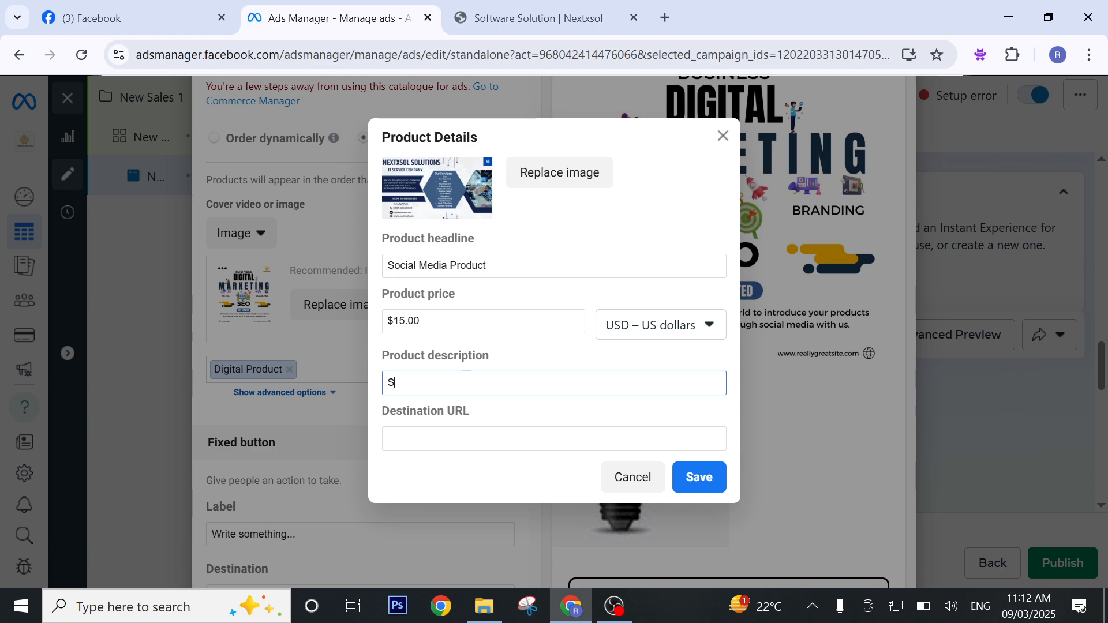
{"action": "type", "text": "ocial Media"}
{"action": "key", "text": "Tab"}
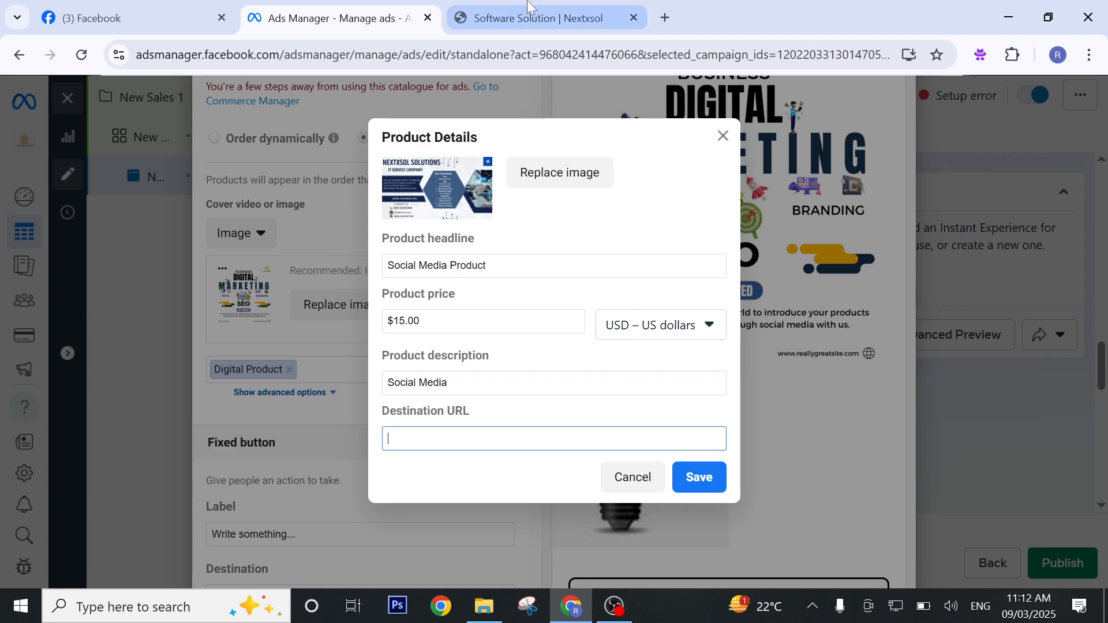
{"action": "left_click", "coordinate": [537, 18]}
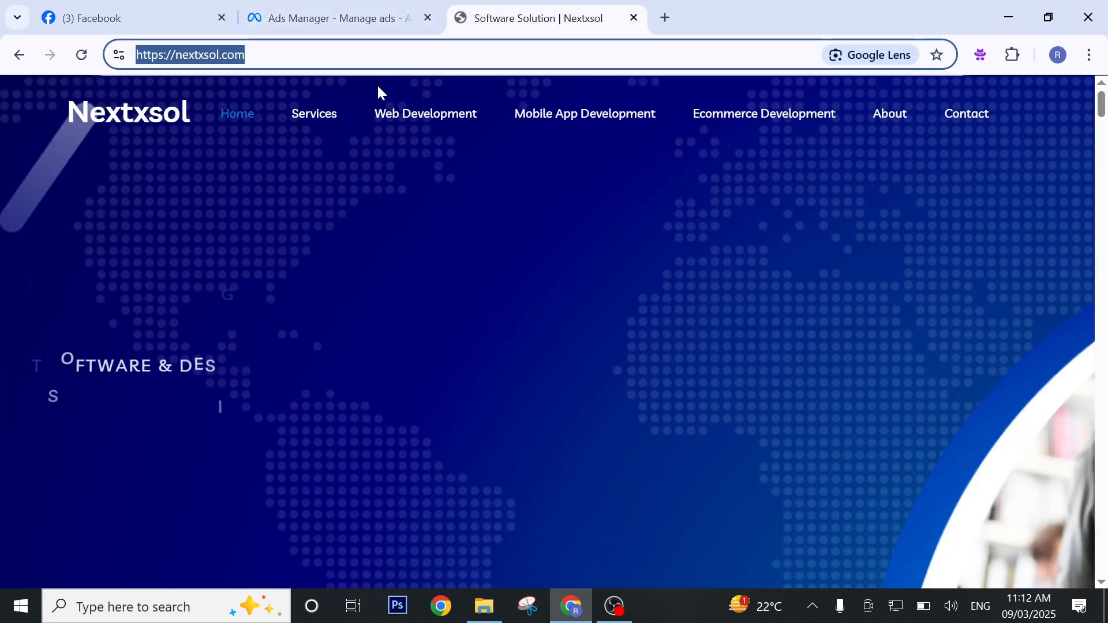
{"action": "right_click", "coordinate": [235, 56]}
{"action": "left_click", "coordinate": [317, 225]}
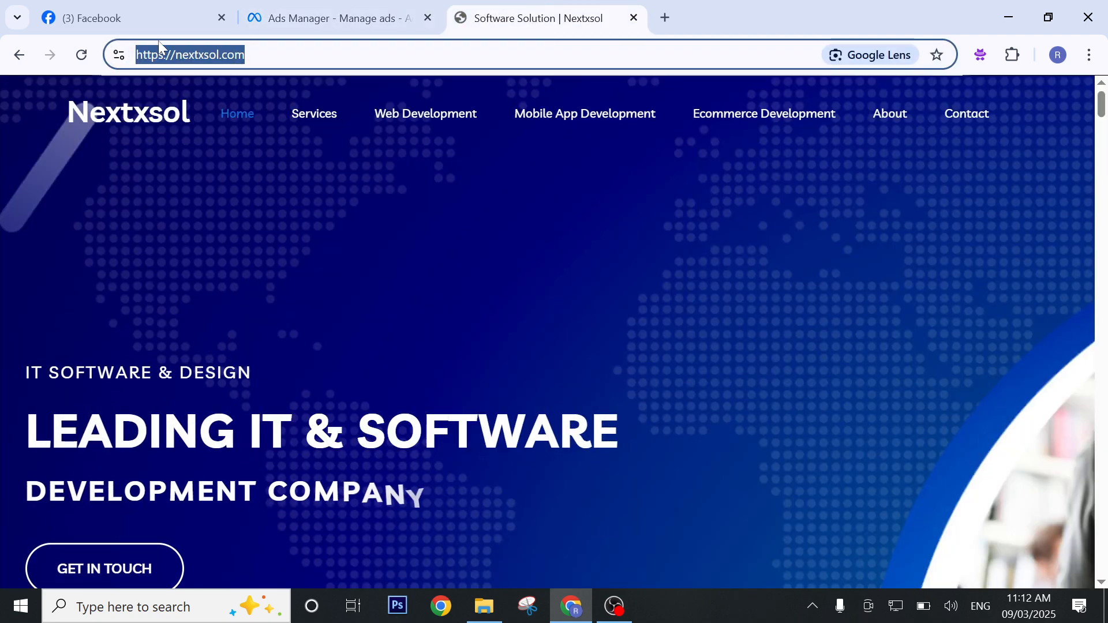
{"action": "left_click", "coordinate": [334, 18]}
{"action": "key", "text": "ctrl+v"}
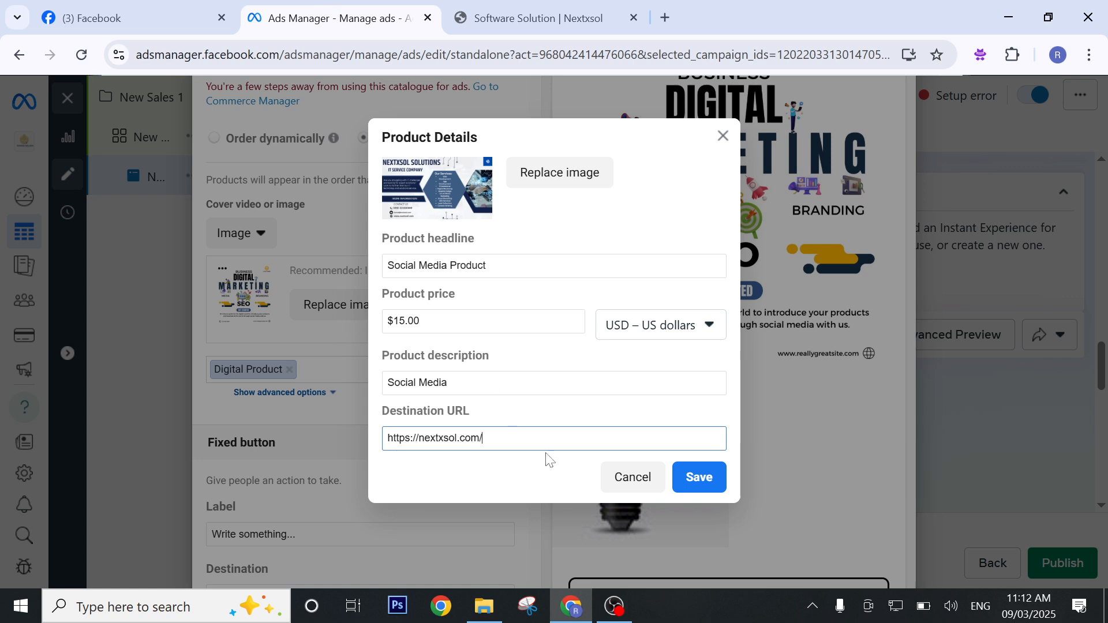
{"action": "left_click", "coordinate": [720, 477]}
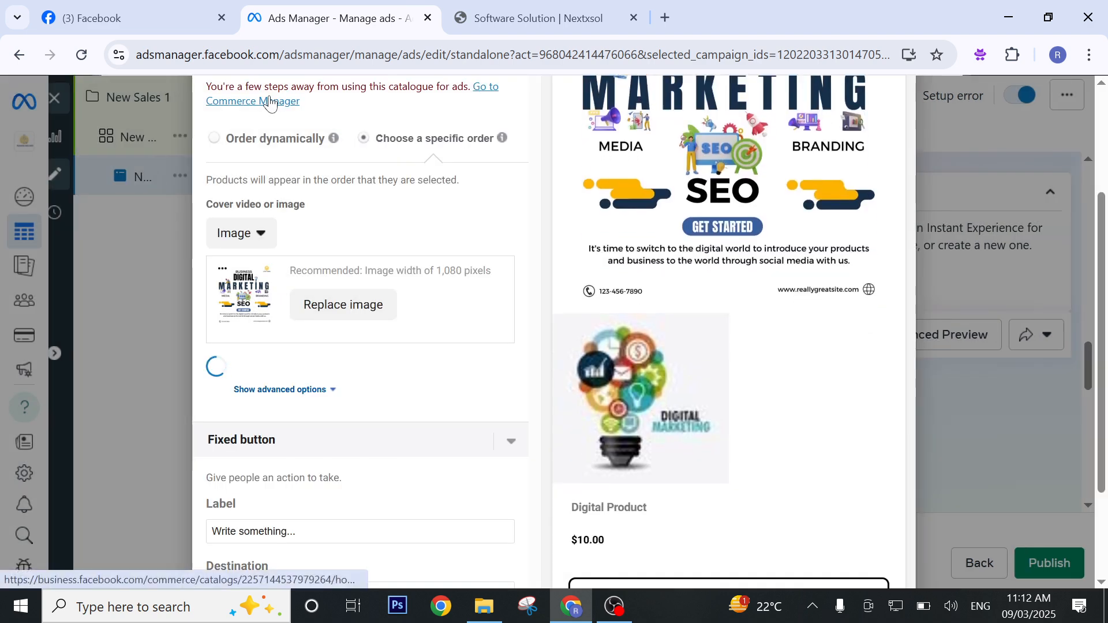
Start a third product and give it the 500 × 500 blue NS logo from the account images.
{"action": "mouse_move", "coordinate": [326, 138]}
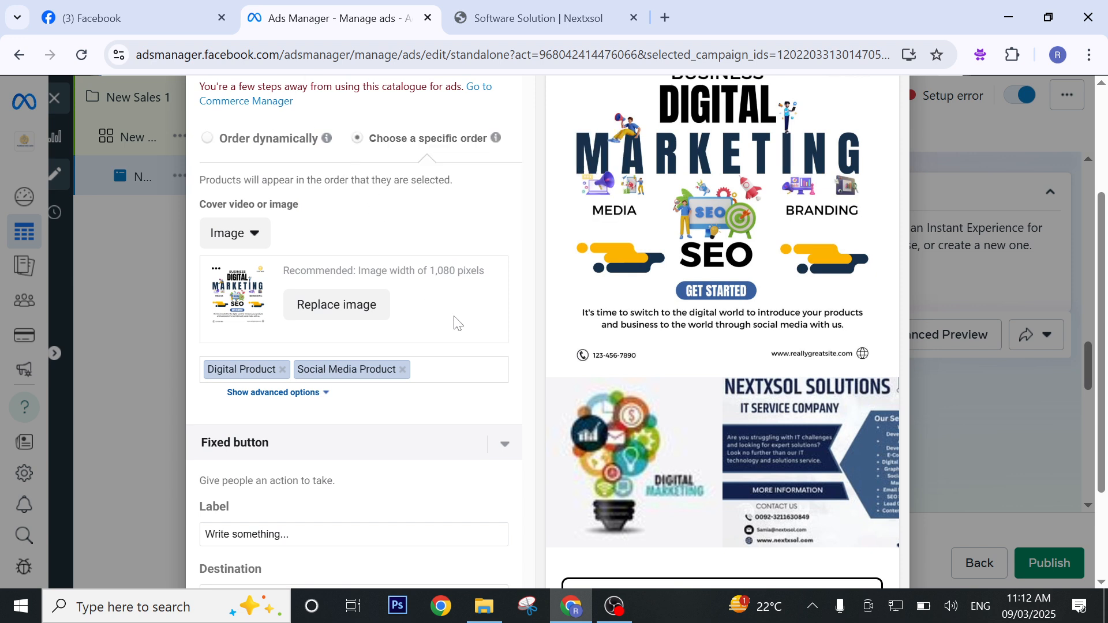
{"action": "left_click", "coordinate": [439, 370]}
{"action": "left_click", "coordinate": [441, 413]}
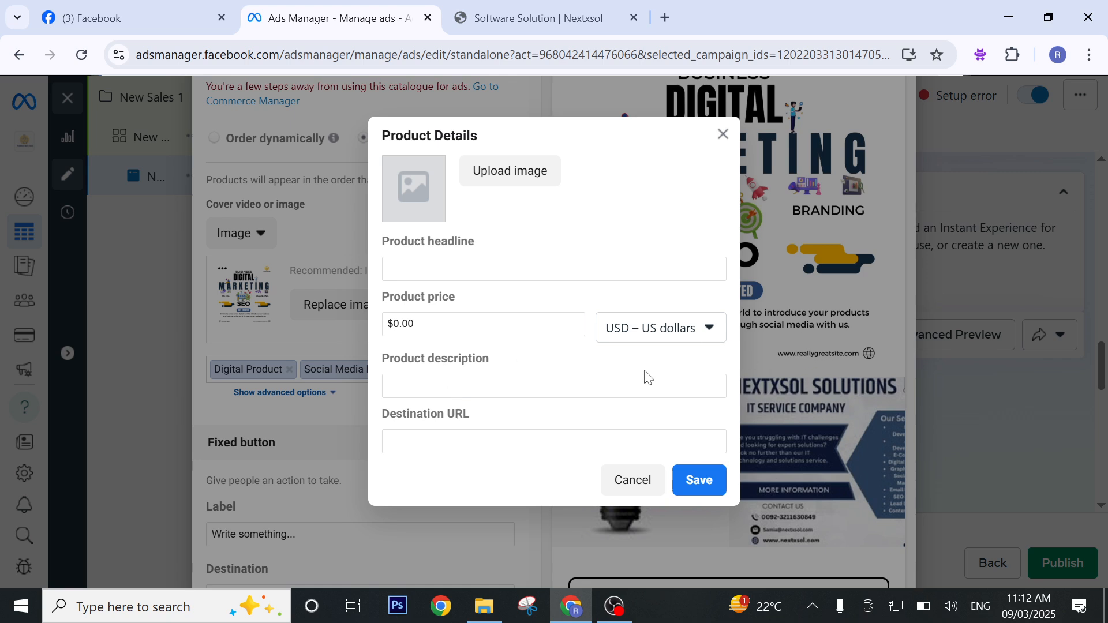
{"action": "left_click", "coordinate": [543, 182]}
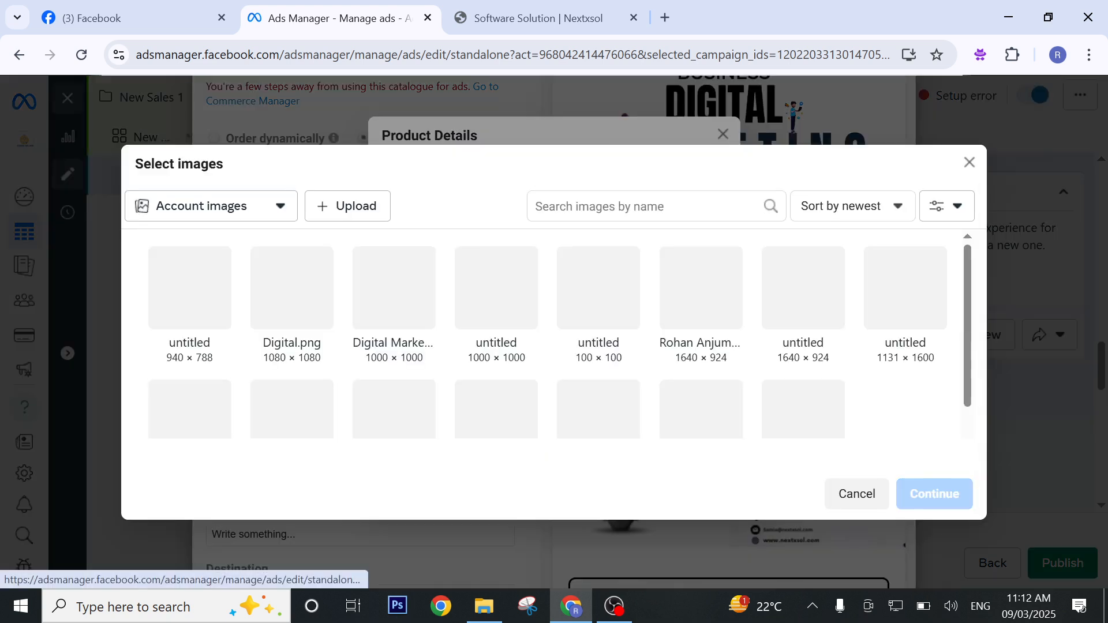
{"action": "scroll", "coordinate": [426, 361], "scroll_direction": "down", "scroll_amount": 1}
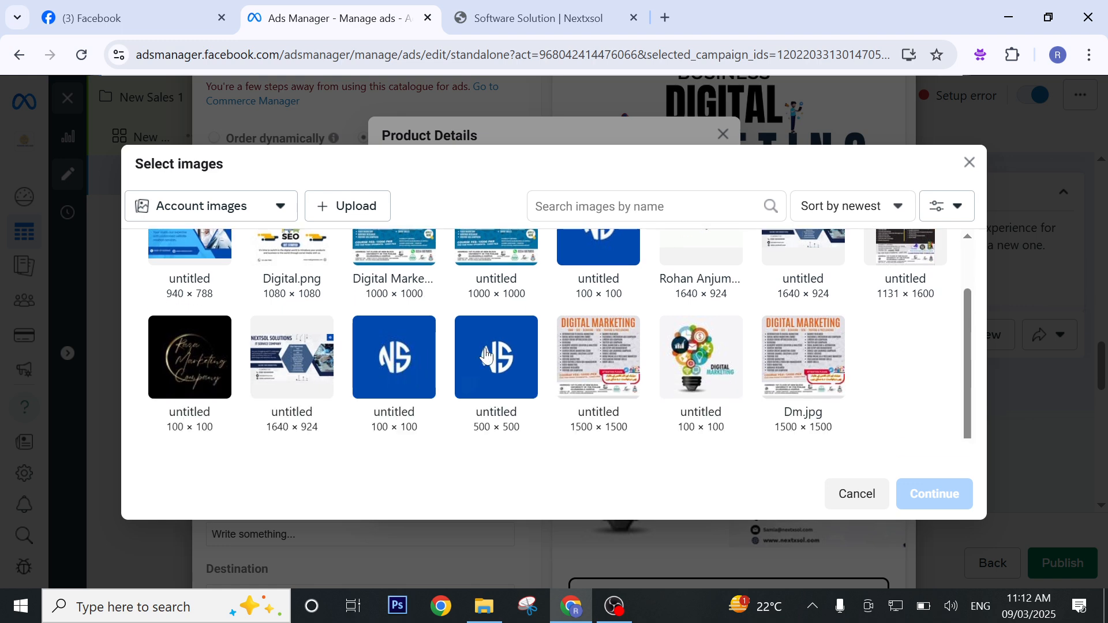
{"action": "left_click", "coordinate": [501, 381]}
{"action": "left_click", "coordinate": [938, 494]}
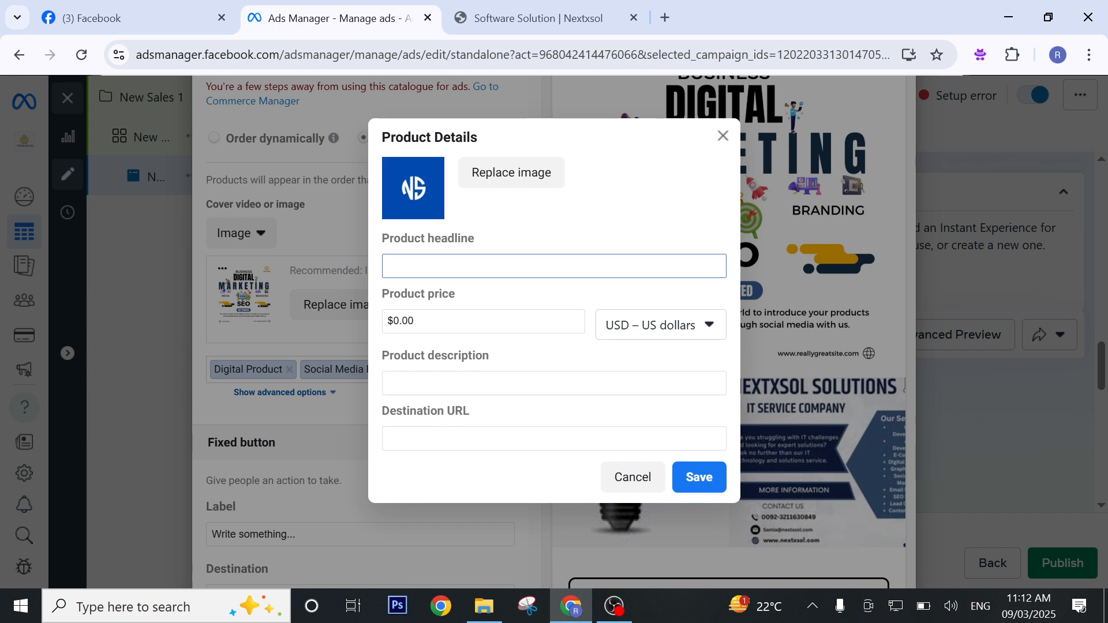
Enter "Content" as the product headline and set its price to $20.00.
{"action": "type", "text": "Content"}
{"action": "key", "text": "Tab"}
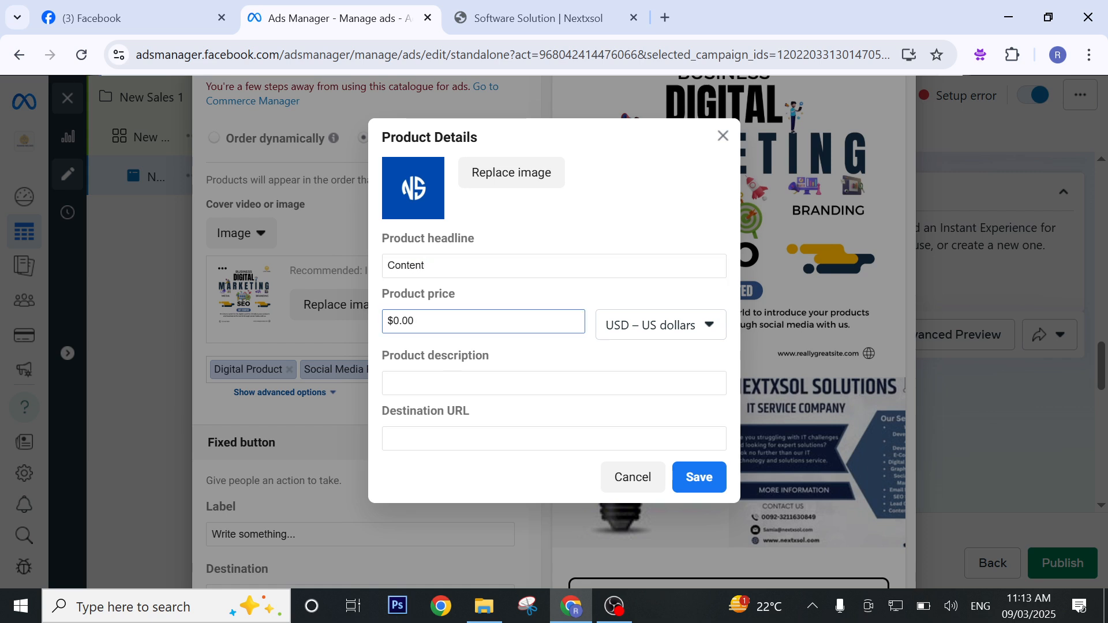
{"action": "key", "text": "BackSpace"}
{"action": "key", "text": "BackSpace"}
{"action": "key", "text": "BackSpace"}
{"action": "type", "text": "2"}
{"action": "left_click", "coordinate": [522, 404]}
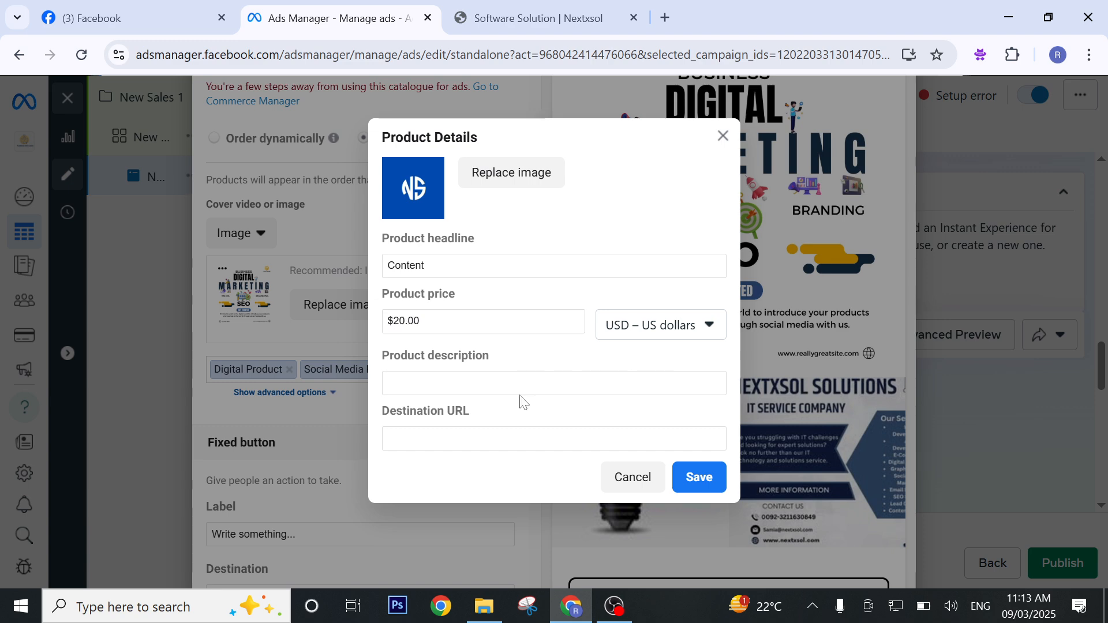
Enter "Content" as the product description, paste the copied Nextxsol address as its destination URL, and save the product.
{"action": "left_click", "coordinate": [521, 392]}
{"action": "type", "text": "Con"}
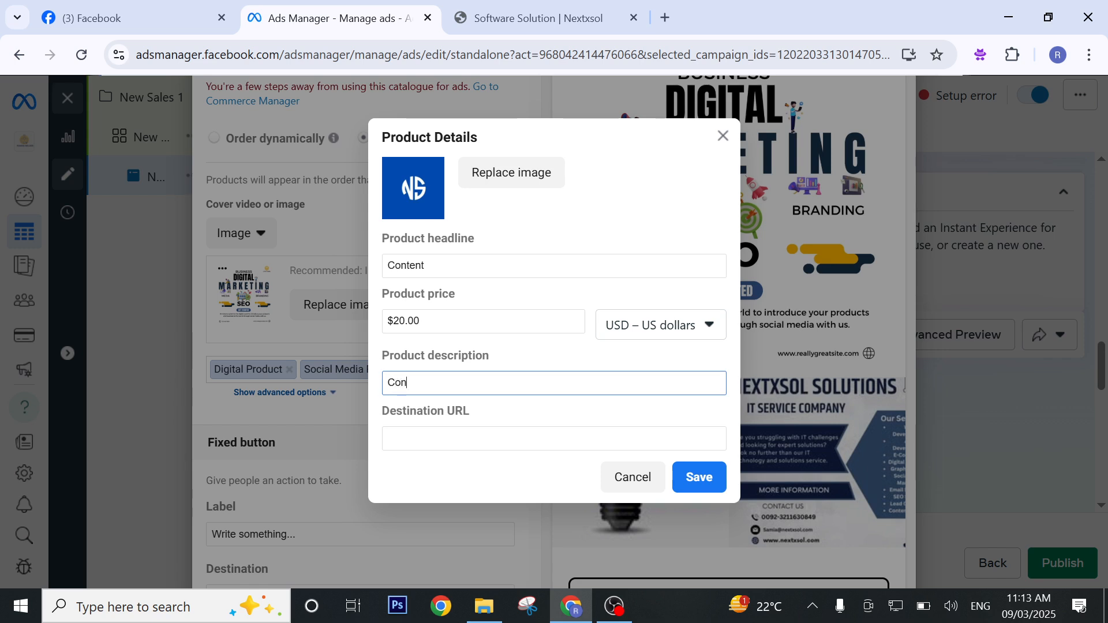
{"action": "type", "text": "tent"}
{"action": "key", "text": "Tab"}
{"action": "type", "text": "https://nextxsol.com/"}
{"action": "left_click", "coordinate": [717, 480]}
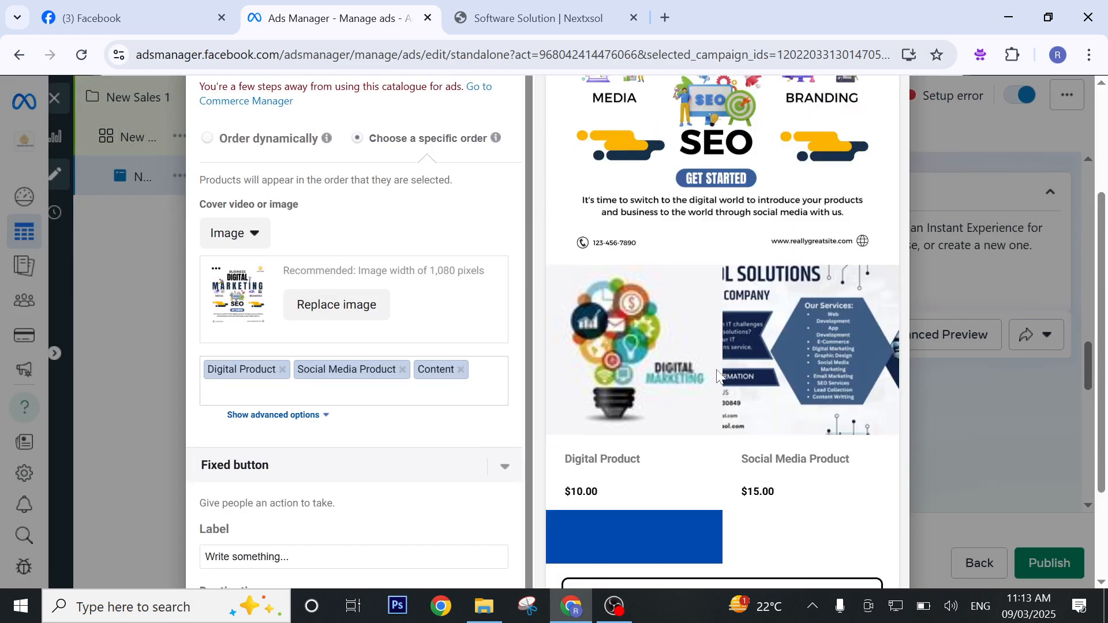
Replace the fixed button's placeholder label with "Digital".
{"action": "scroll", "coordinate": [721, 373], "scroll_direction": "down", "scroll_amount": 4}
{"action": "scroll", "coordinate": [721, 374], "scroll_direction": "down", "scroll_amount": 3}
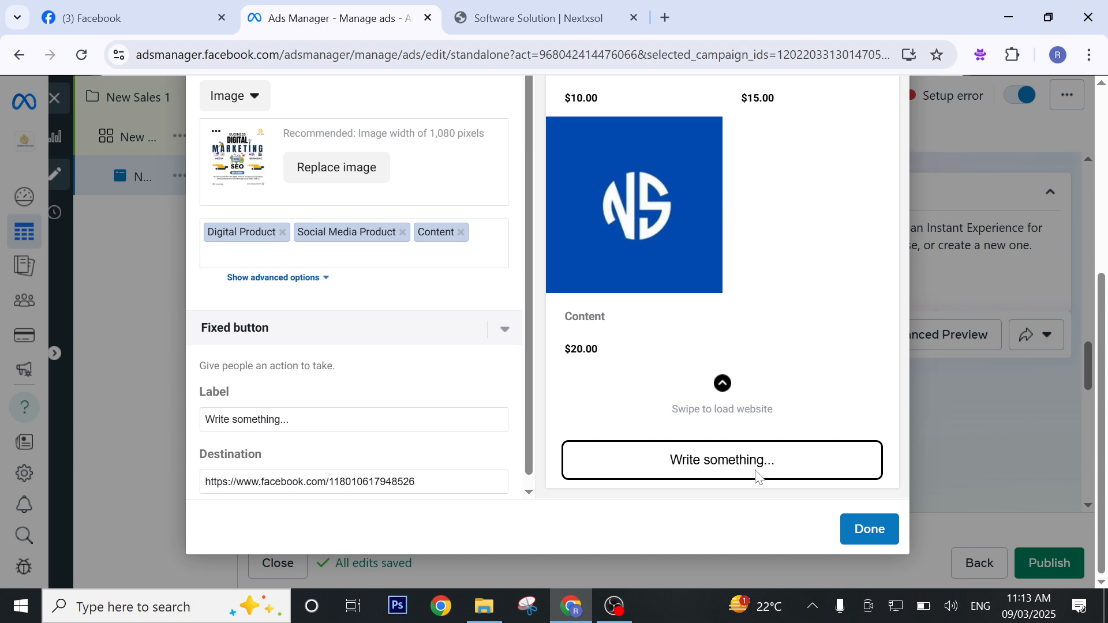
{"action": "left_click", "coordinate": [290, 420]}
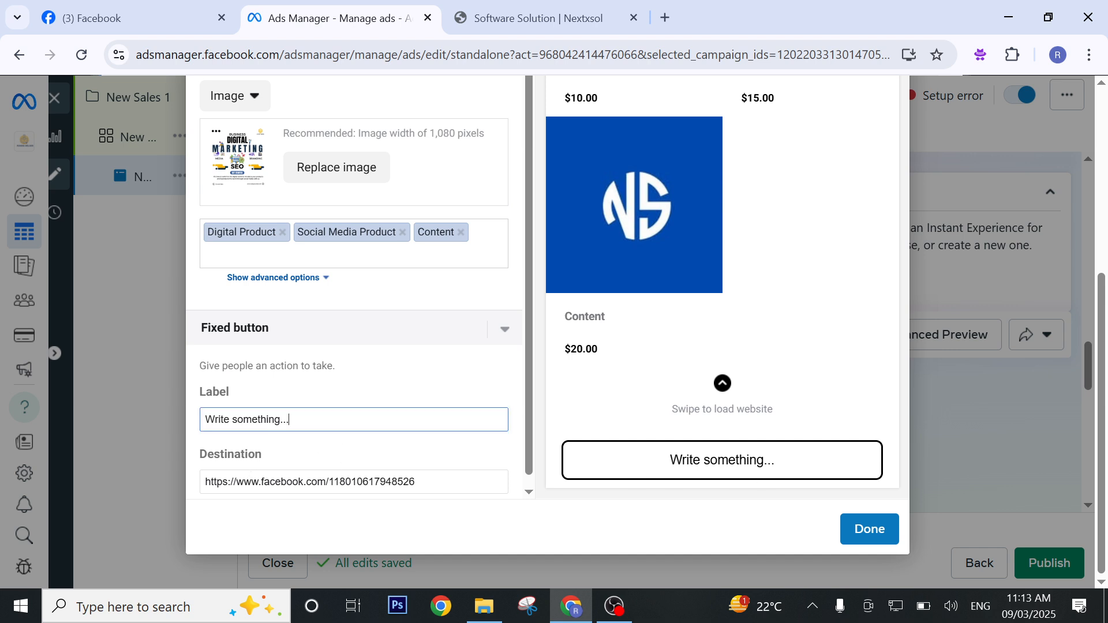
{"action": "left_click_drag", "start_coordinate": [291, 419], "coordinate": [172, 434]}
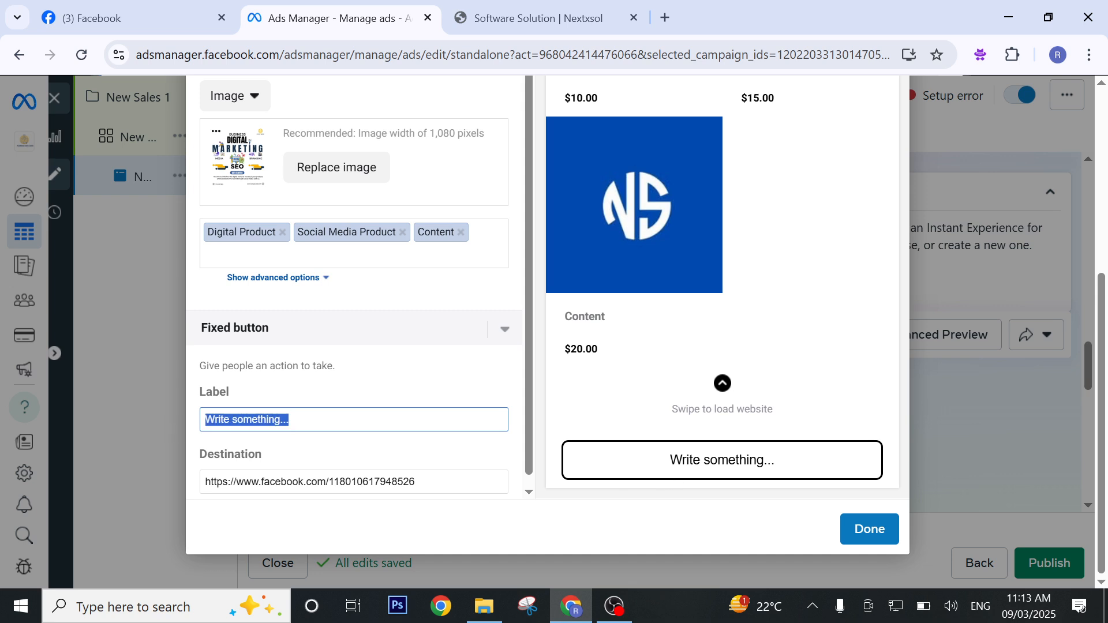
{"action": "scroll", "coordinate": [369, 502], "scroll_direction": "down", "scroll_amount": 1}
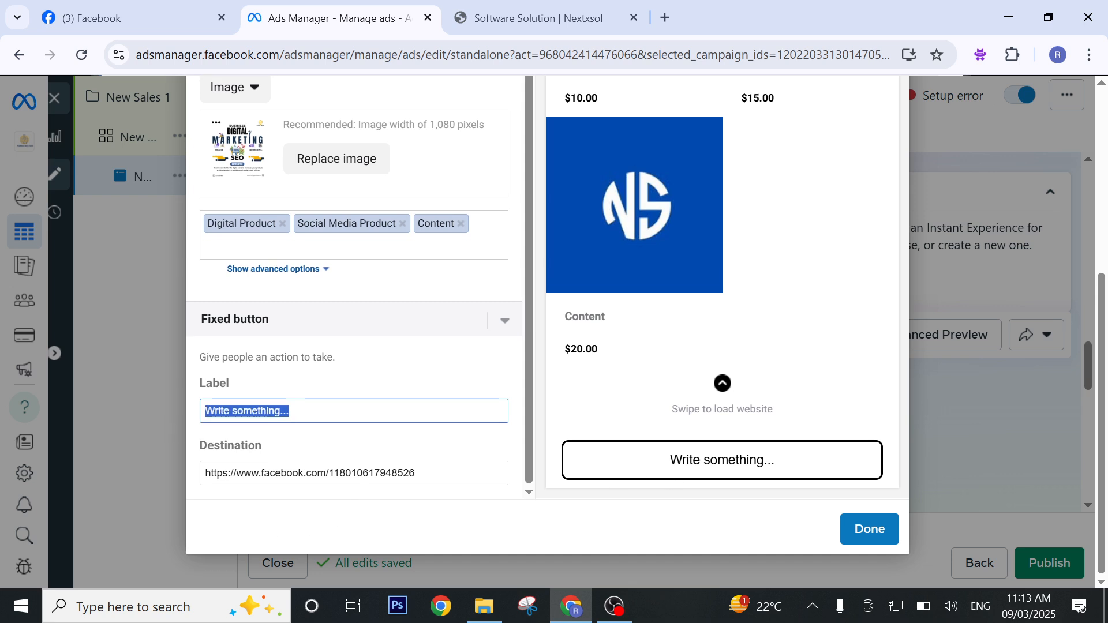
{"action": "scroll", "coordinate": [591, 453], "scroll_direction": "up", "scroll_amount": 3}
{"action": "scroll", "coordinate": [575, 497], "scroll_direction": "down", "scroll_amount": 3}
{"action": "key", "text": "BackSpace"}
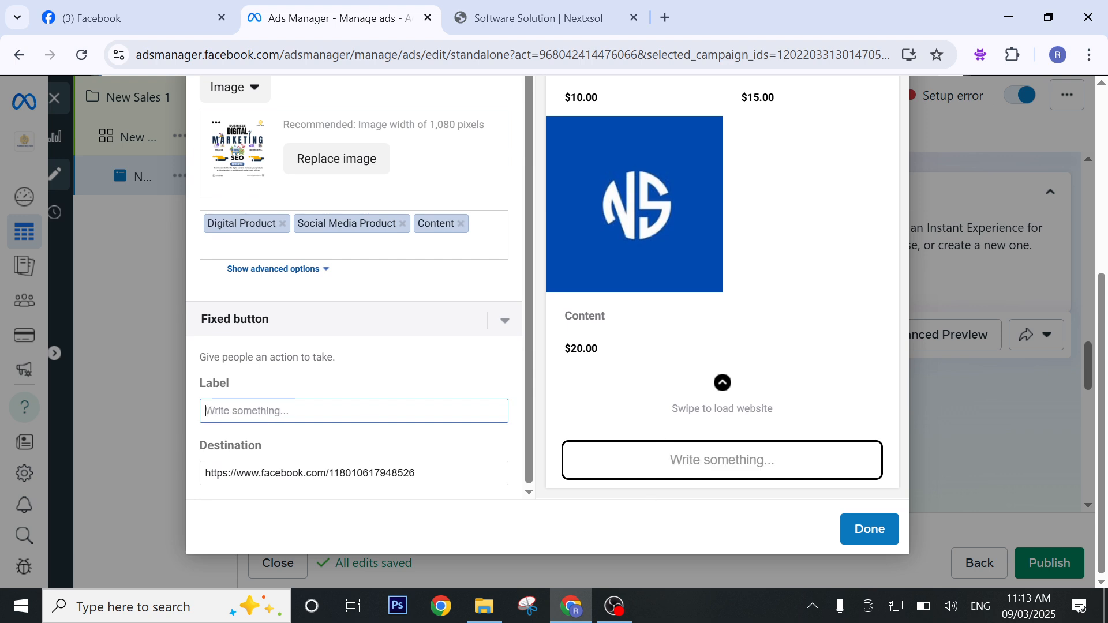
{"action": "type", "text": "Dog"}
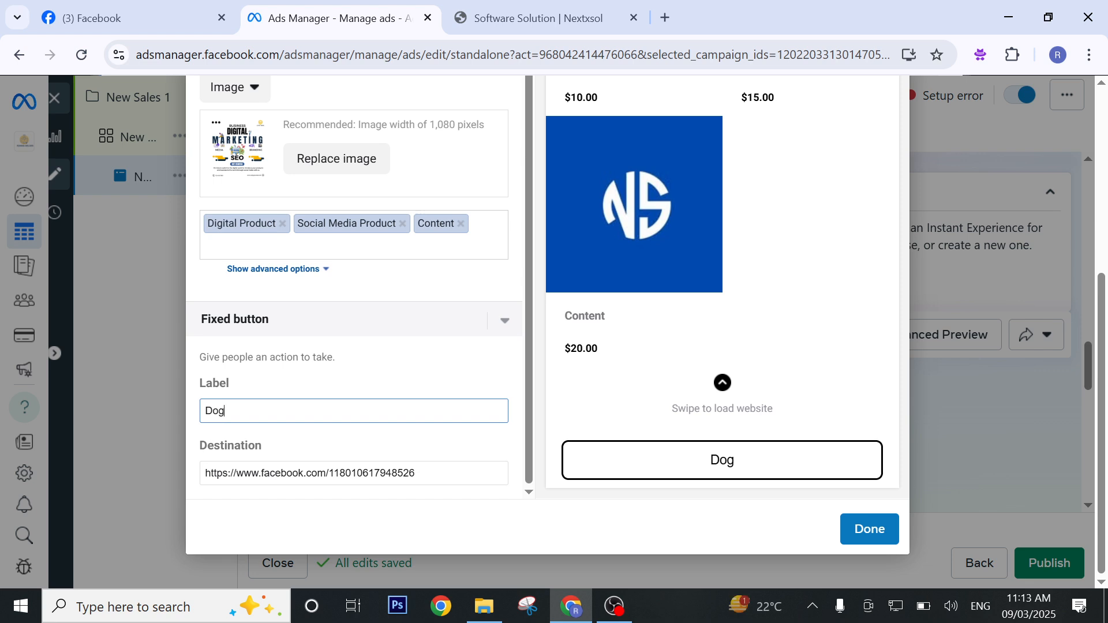
{"action": "key", "text": "BackSpace"}
{"action": "key", "text": "BackSpace"}
{"action": "type", "text": "igital"}
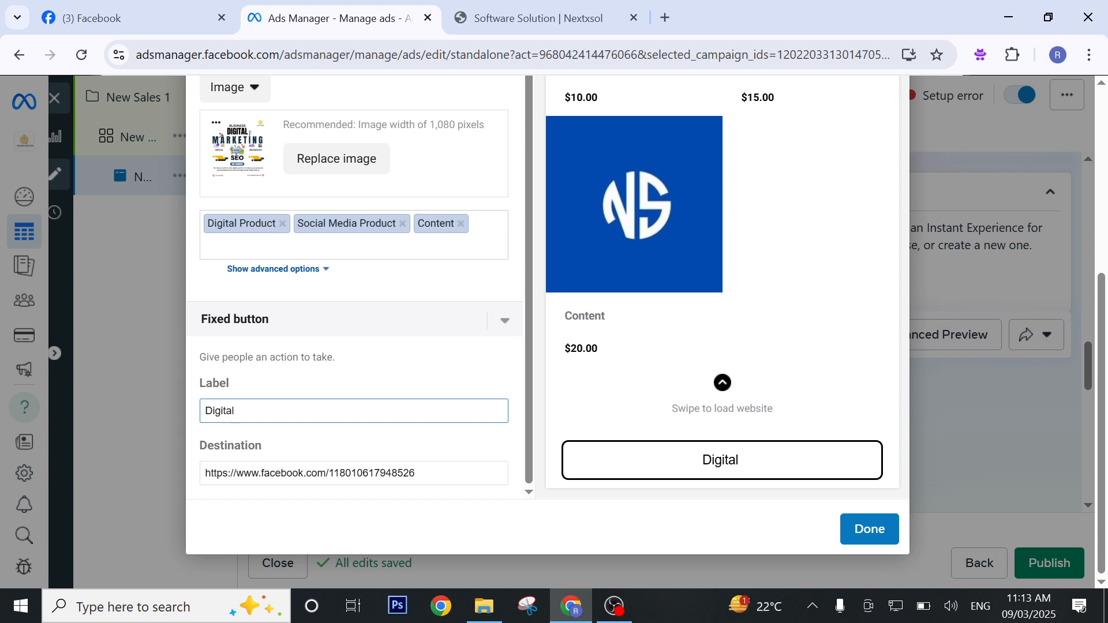
{"action": "key", "text": "BackSpace"}
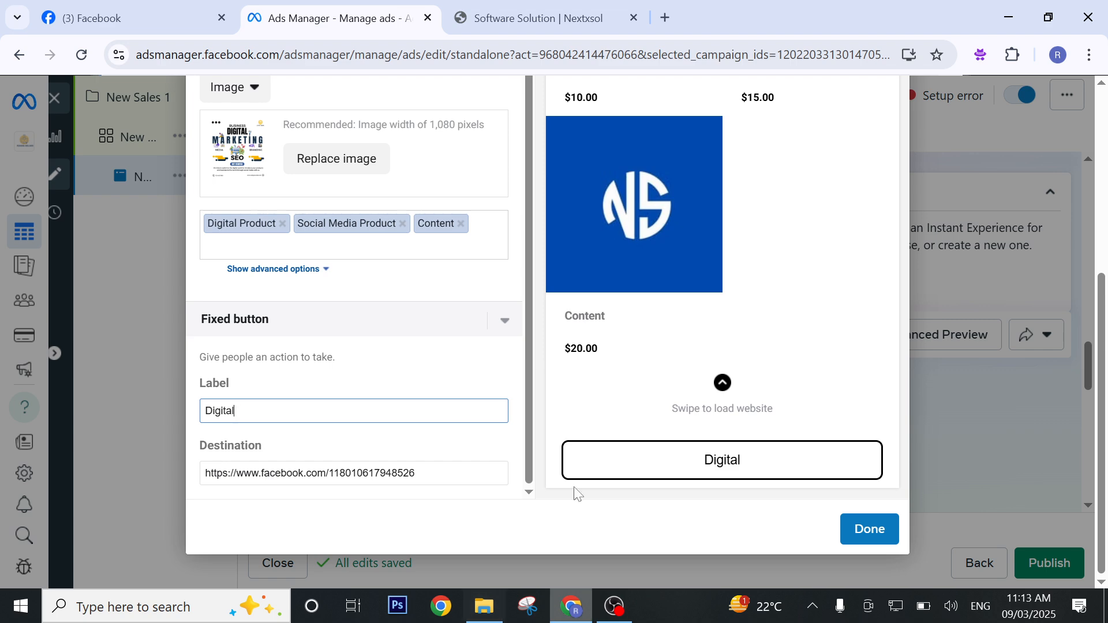
Check the storefront preview with its three products and try to complete the Instant Experience.
{"action": "scroll", "coordinate": [903, 421], "scroll_direction": "up", "scroll_amount": 1}
{"action": "scroll", "coordinate": [771, 433], "scroll_direction": "up", "scroll_amount": 5}
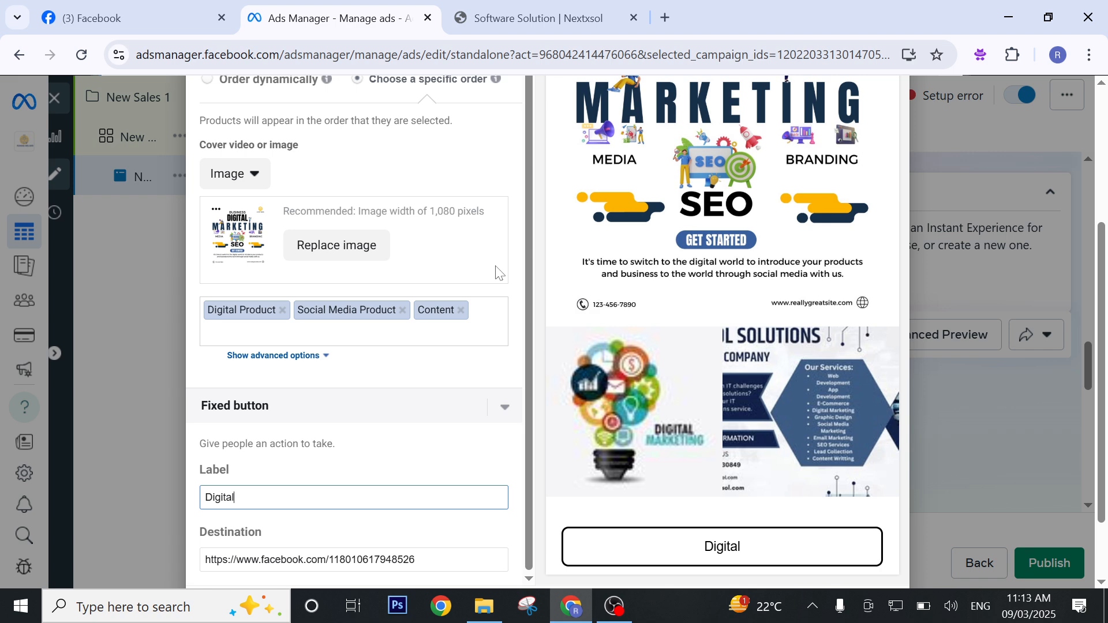
{"action": "scroll", "coordinate": [495, 272], "scroll_direction": "down", "scroll_amount": 2}
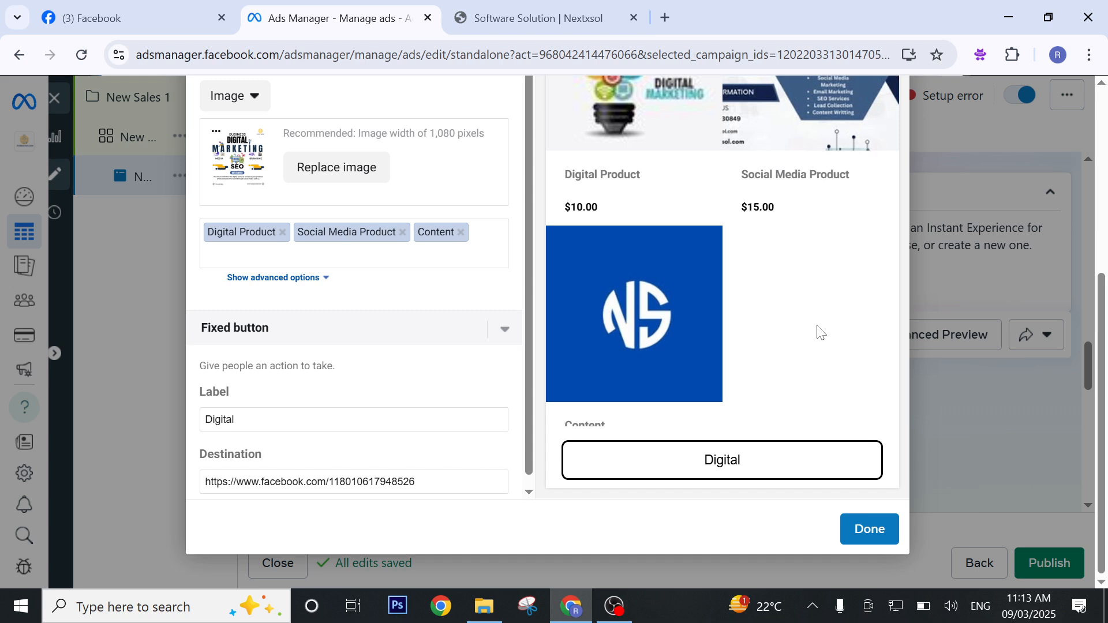
{"action": "left_click", "coordinate": [885, 537]}
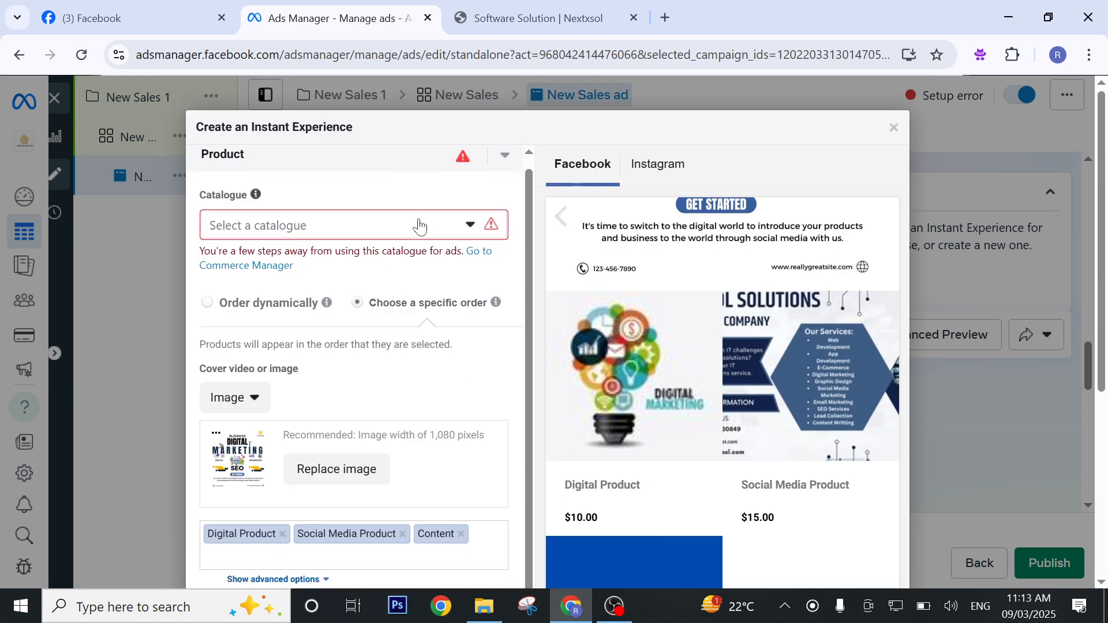
Choose "Manually add products" as the storefront's catalogue option.
{"action": "left_click", "coordinate": [418, 226]}
{"action": "left_click", "coordinate": [371, 304]}
{"action": "scroll", "coordinate": [677, 333], "scroll_direction": "down", "scroll_amount": 2}
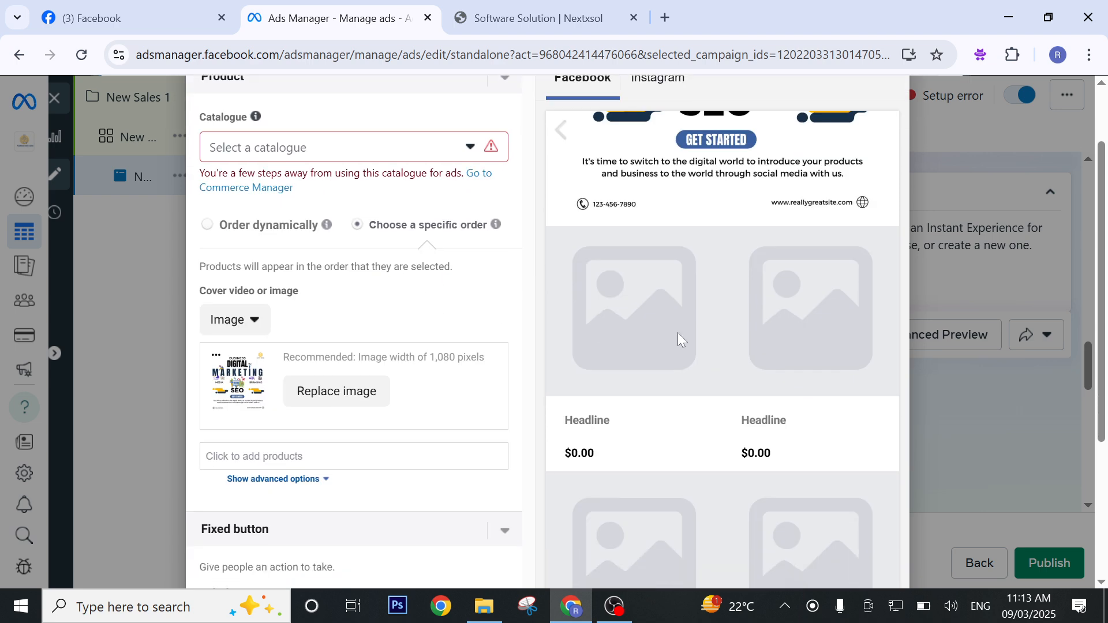
{"action": "scroll", "coordinate": [684, 331], "scroll_direction": "down", "scroll_amount": 3}
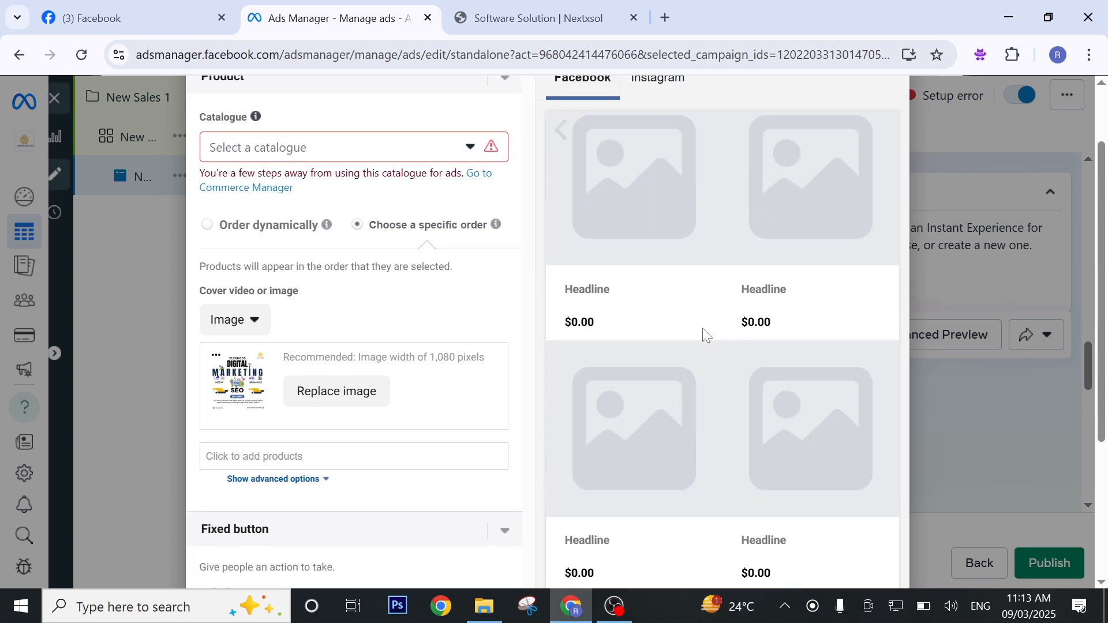
{"action": "scroll", "coordinate": [322, 306], "scroll_direction": "down", "scroll_amount": 4}
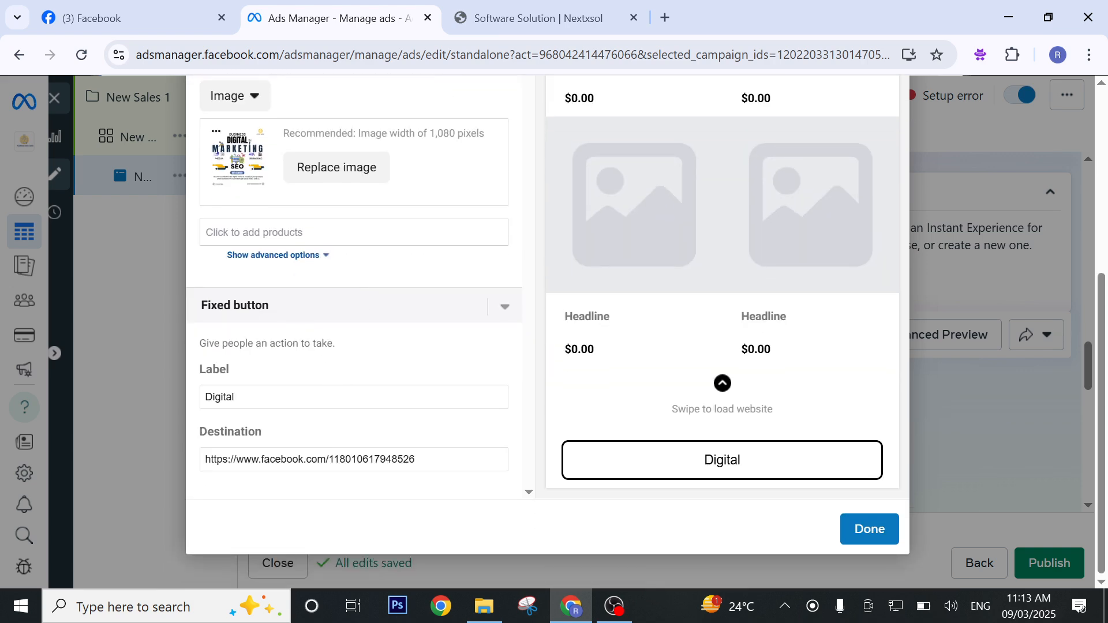
{"action": "scroll", "coordinate": [368, 445], "scroll_direction": "up", "scroll_amount": 3}
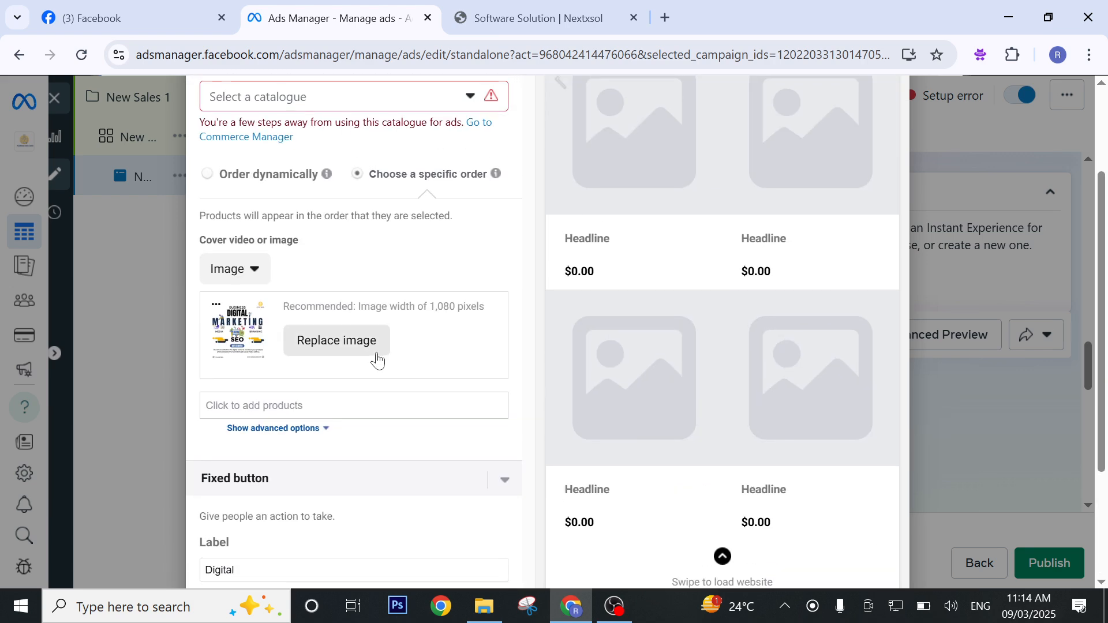
{"action": "scroll", "coordinate": [333, 343], "scroll_direction": "up", "scroll_amount": 1}
{"action": "mouse_move", "coordinate": [327, 269]}
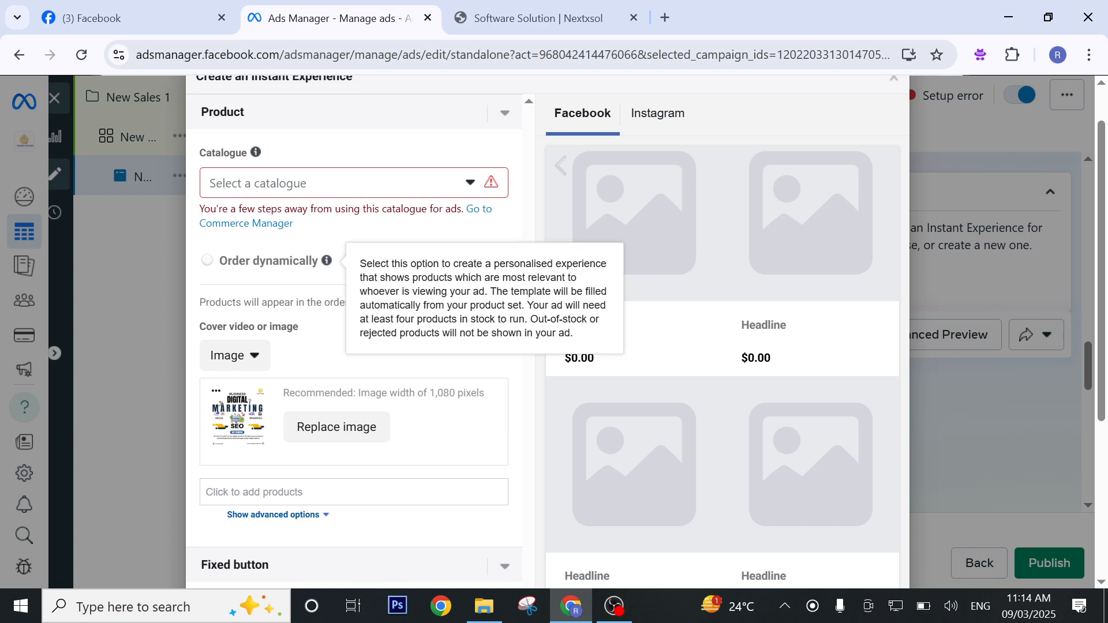
{"action": "left_click", "coordinate": [470, 184]}
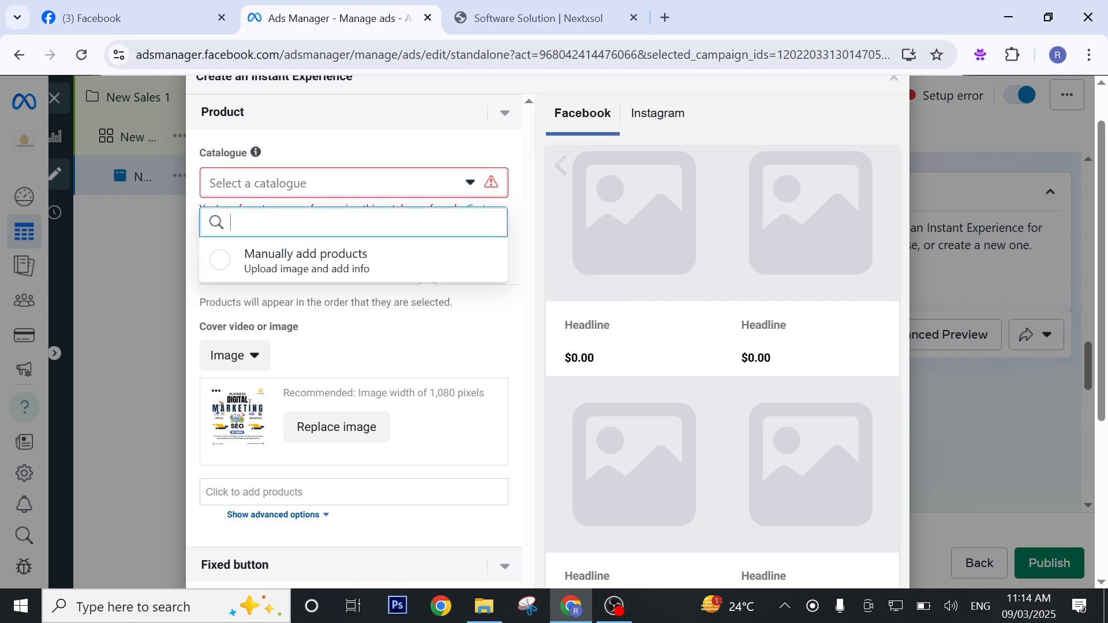
{"action": "left_click", "coordinate": [350, 268]}
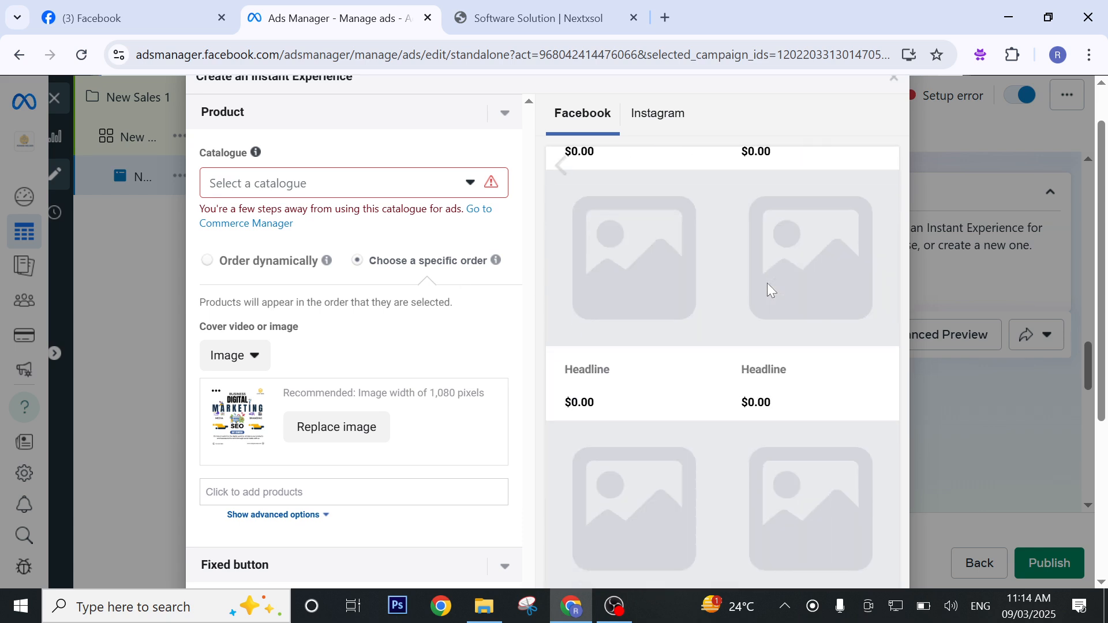
Start a new storefront product and give it the blue "Professional Website Creation Services" picture from the account images.
{"action": "scroll", "coordinate": [289, 415], "scroll_direction": "down", "scroll_amount": 1}
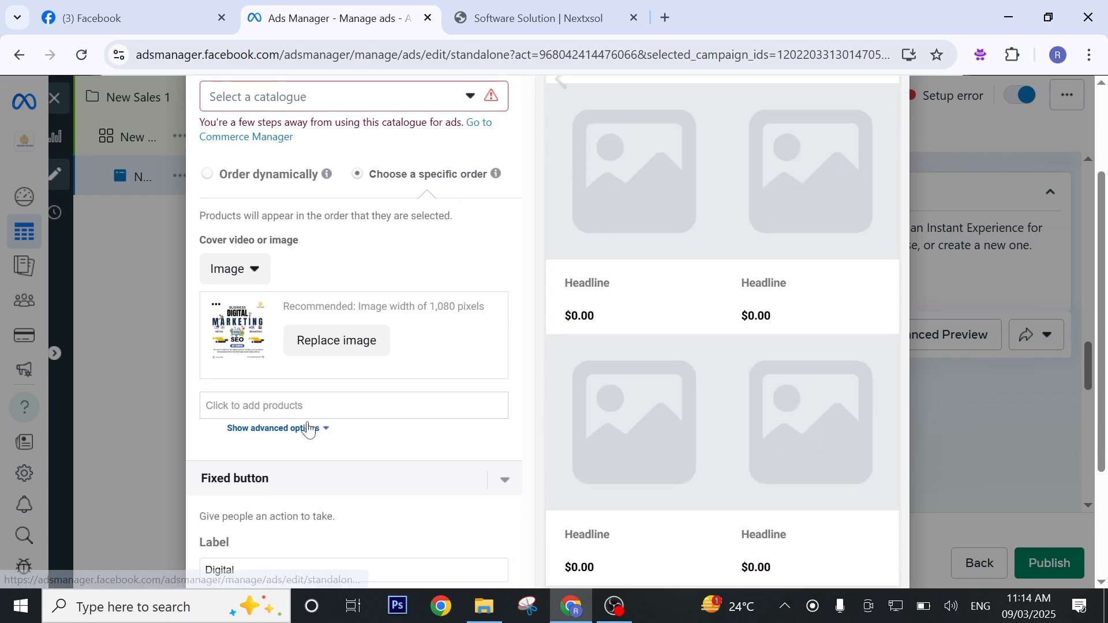
{"action": "left_click", "coordinate": [303, 405]}
{"action": "left_click", "coordinate": [300, 430]}
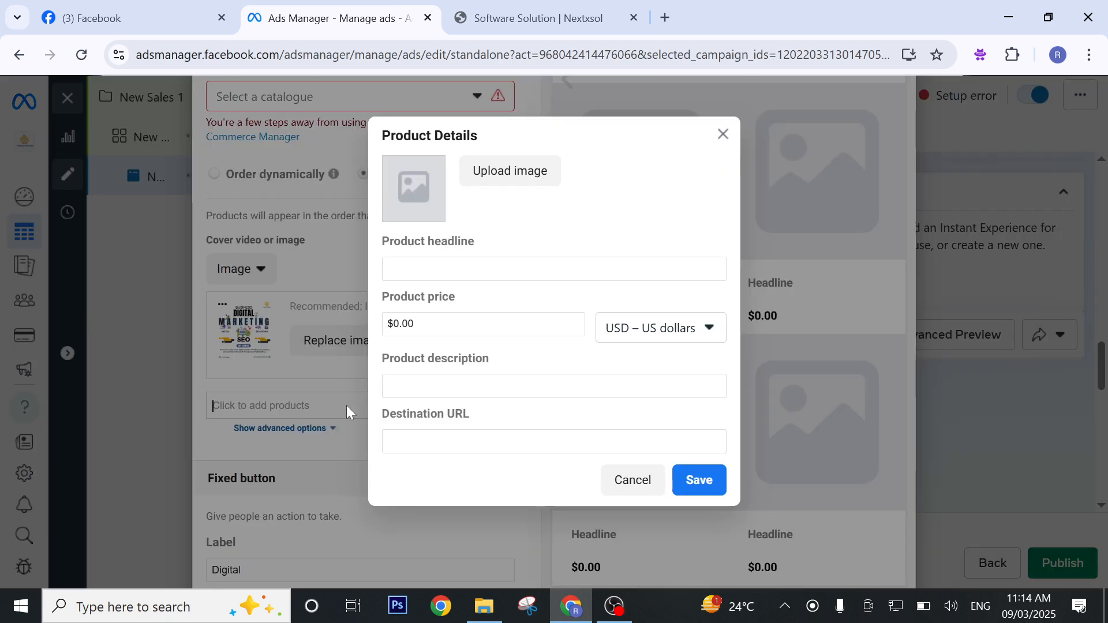
{"action": "left_click", "coordinate": [484, 170]}
{"action": "left_click", "coordinate": [165, 311]}
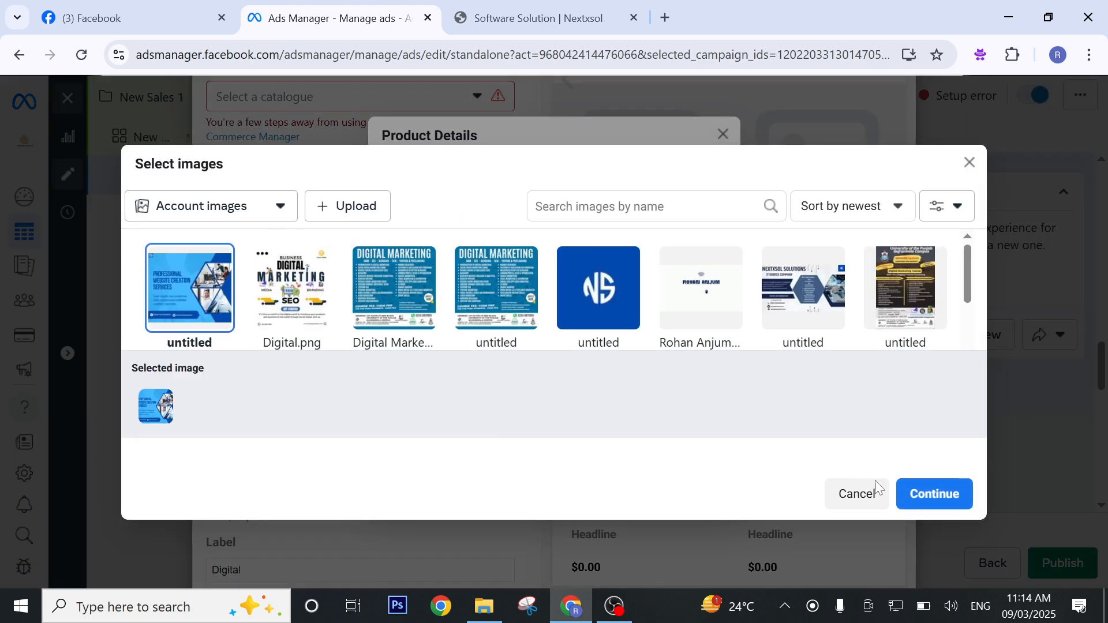
{"action": "left_click", "coordinate": [926, 493]}
Enter "Digital" as the product headline and set its price to $10.00.
{"action": "left_click", "coordinate": [554, 269]}
{"action": "type", "text": "Do"}
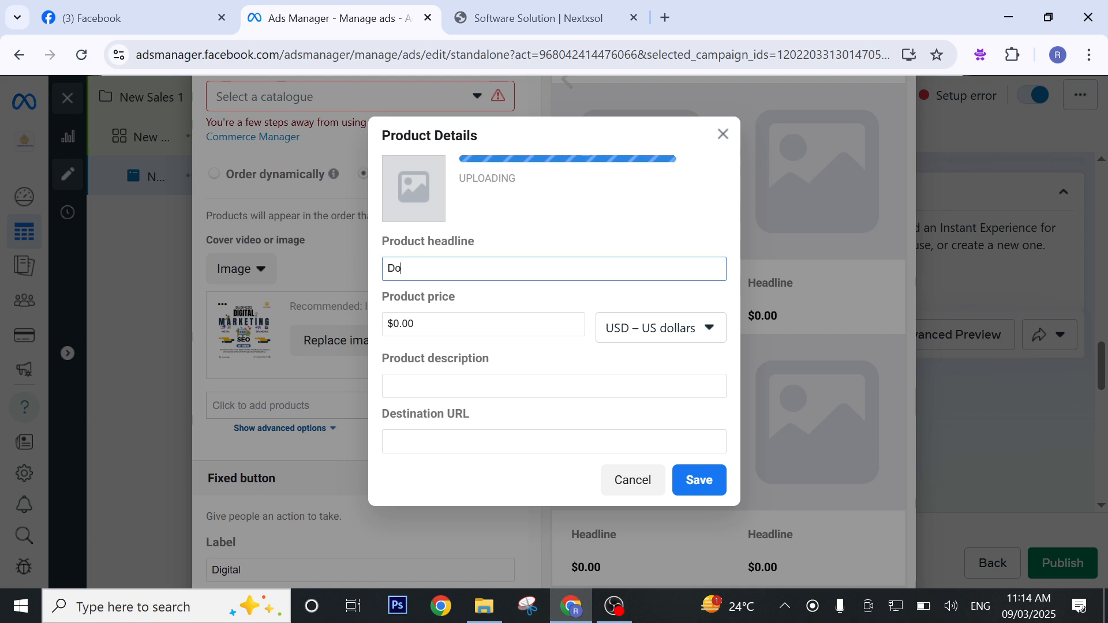
{"action": "key", "text": "BackSpace"}
{"action": "type", "text": "igital"}
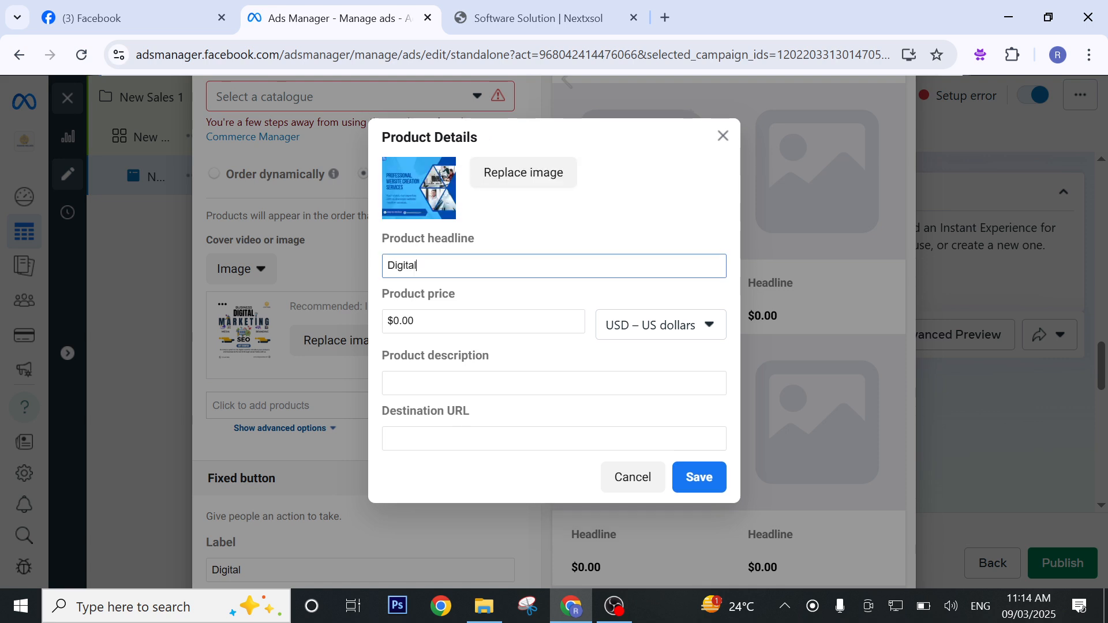
{"action": "left_click", "coordinate": [484, 321]}
{"action": "key", "text": "BackSpace"}
{"action": "key", "text": "BackSpace"}
{"action": "key", "text": "BackSpace"}
{"action": "type", "text": "10"}
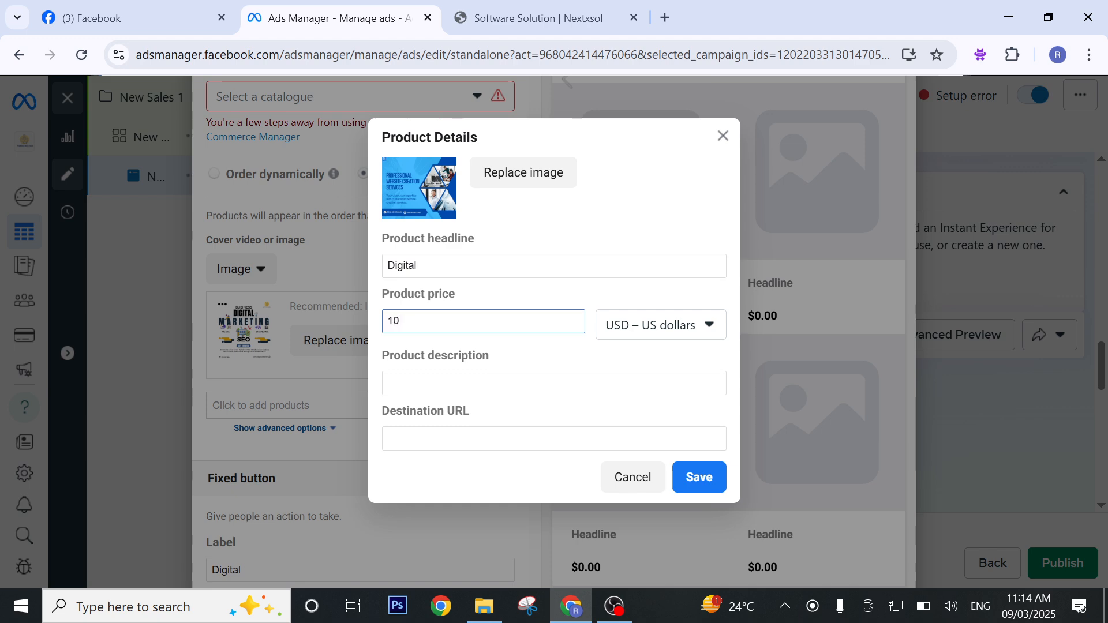
{"action": "left_click", "coordinate": [513, 390]}
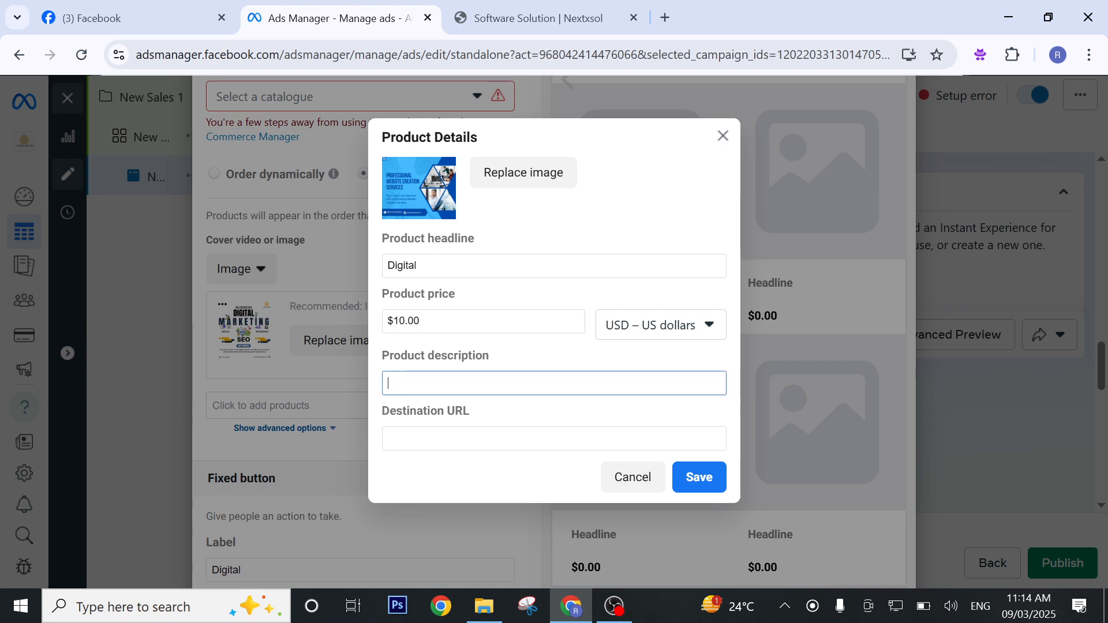
{"action": "type", "text": "Digital"}
{"action": "key", "text": "Tab"}
{"action": "type", "text": "https://nextxsol.com/"}
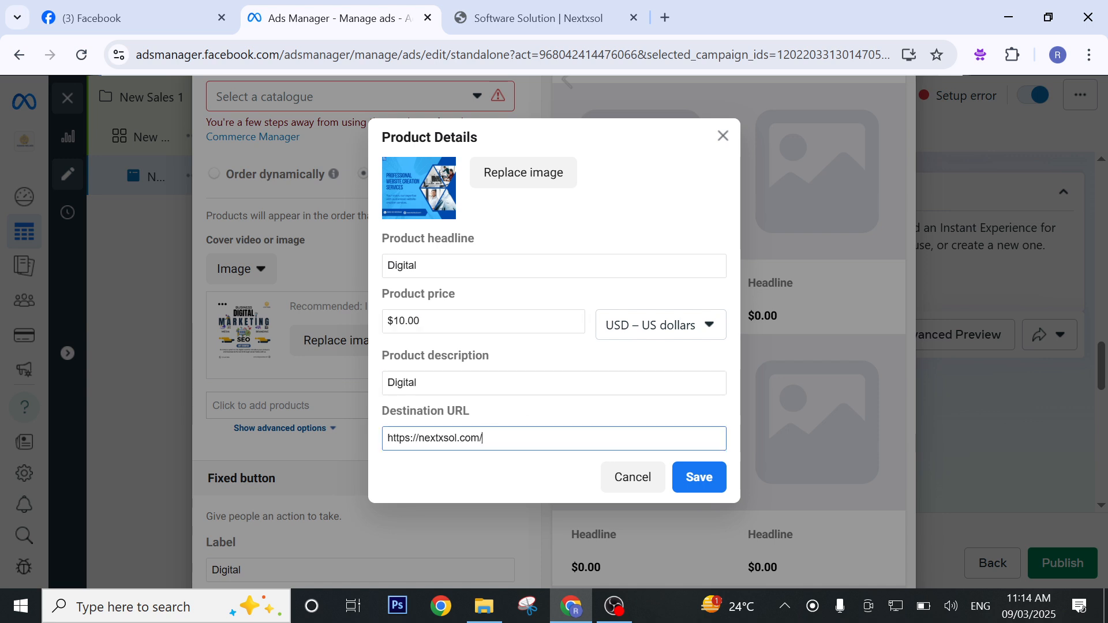
{"action": "left_click", "coordinate": [700, 479]}
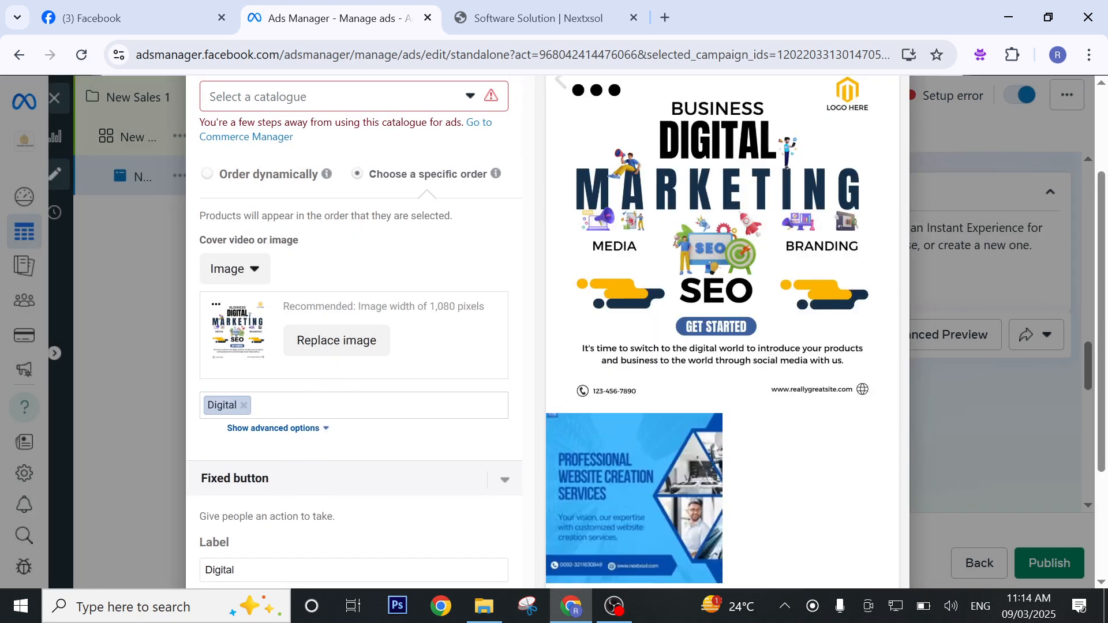
Start a second product and give it the blue NS logo from the account images.
{"action": "left_click", "coordinate": [326, 405]}
{"action": "left_click", "coordinate": [264, 441]}
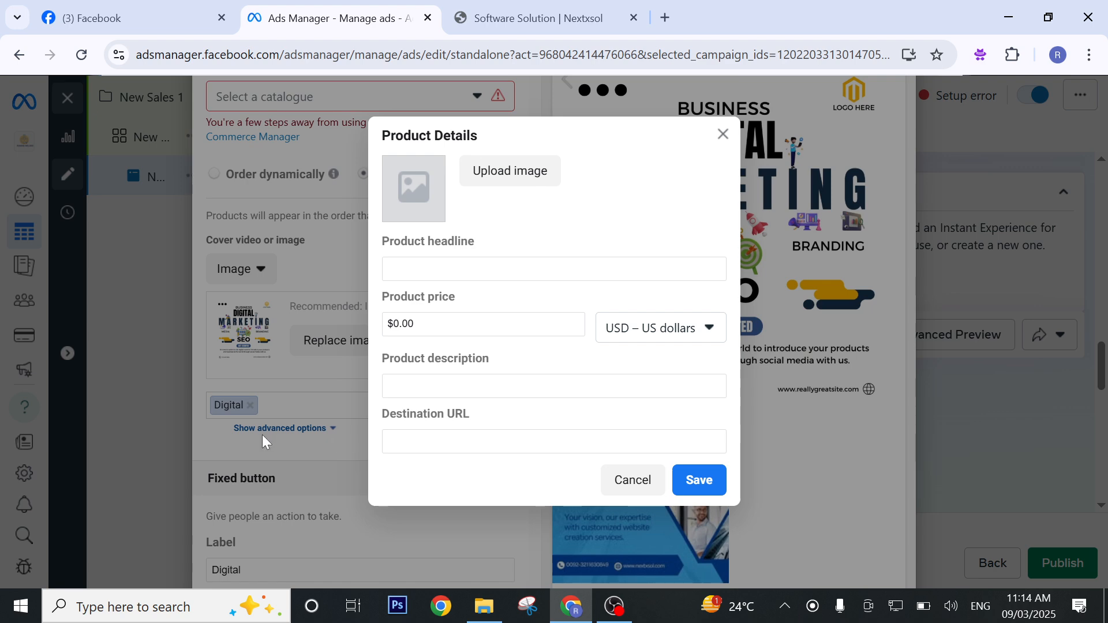
{"action": "left_click", "coordinate": [499, 173]}
{"action": "left_click", "coordinate": [598, 294]}
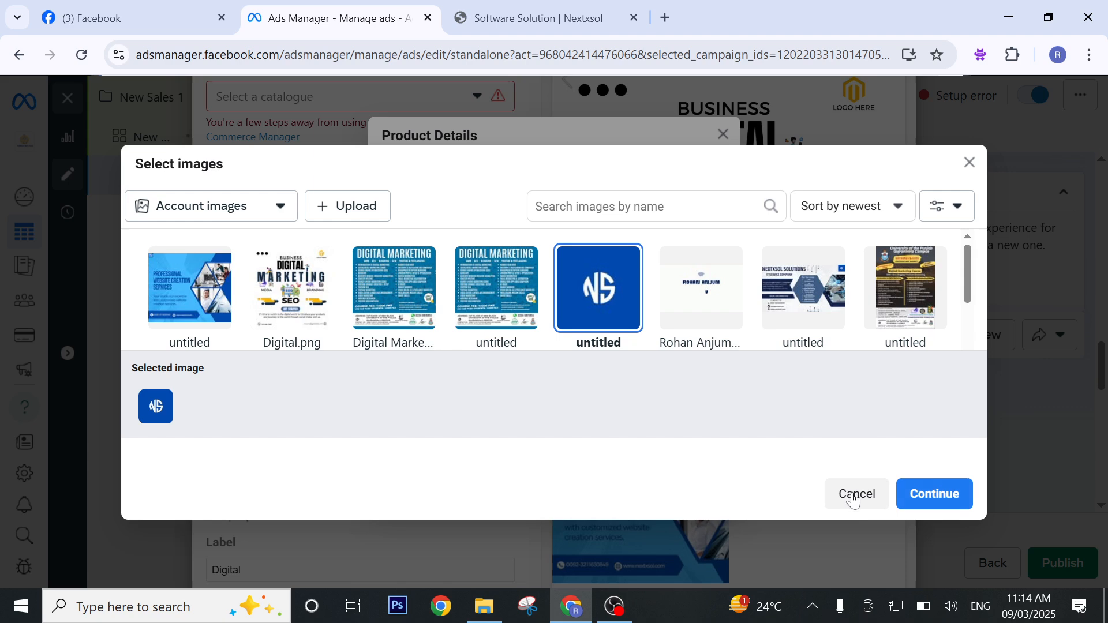
{"action": "left_click", "coordinate": [933, 494]}
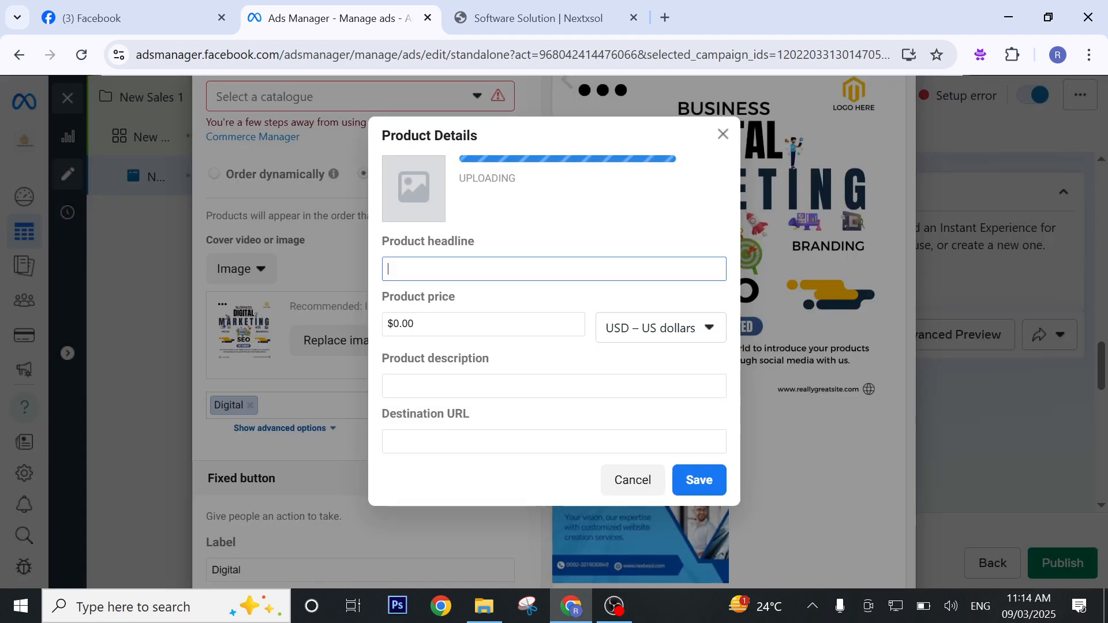
Enter "SMM" as the headline and "smm" as the description, paste the copied Nextxsol address as the destination URL, and save the product.
{"action": "type", "text": "S"}
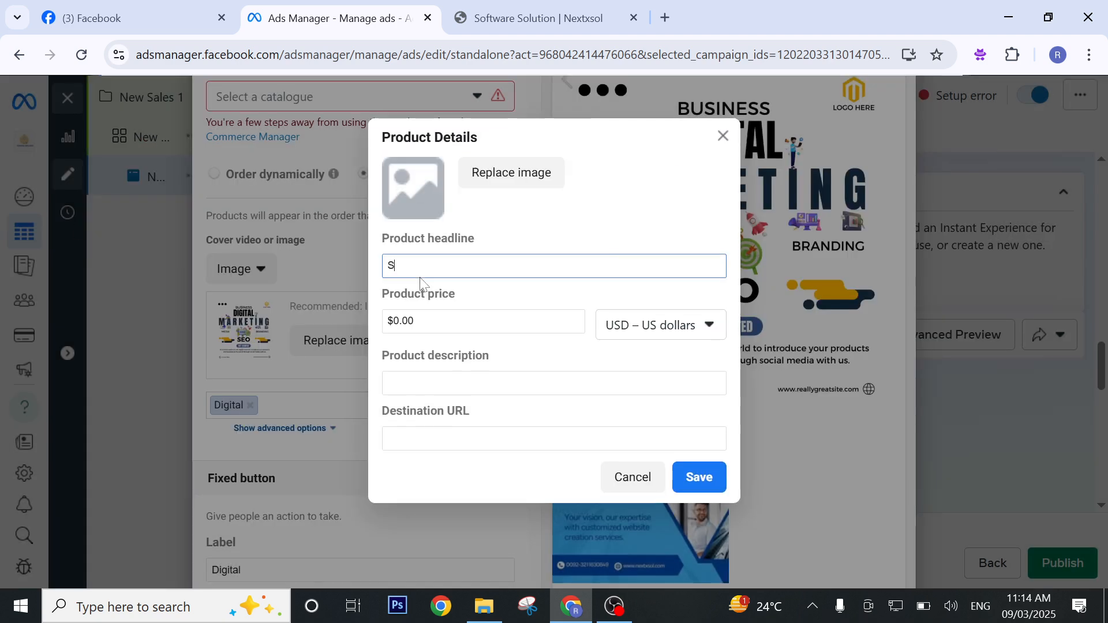
{"action": "type", "text": "MM"}
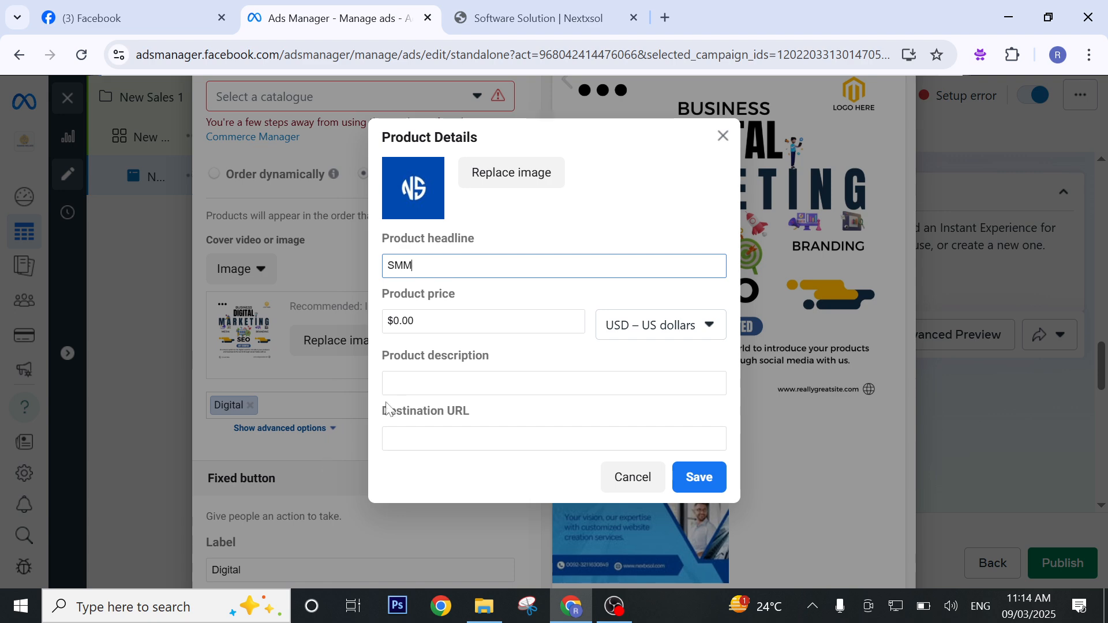
{"action": "left_click", "coordinate": [393, 383]}
{"action": "type", "text": "smm"}
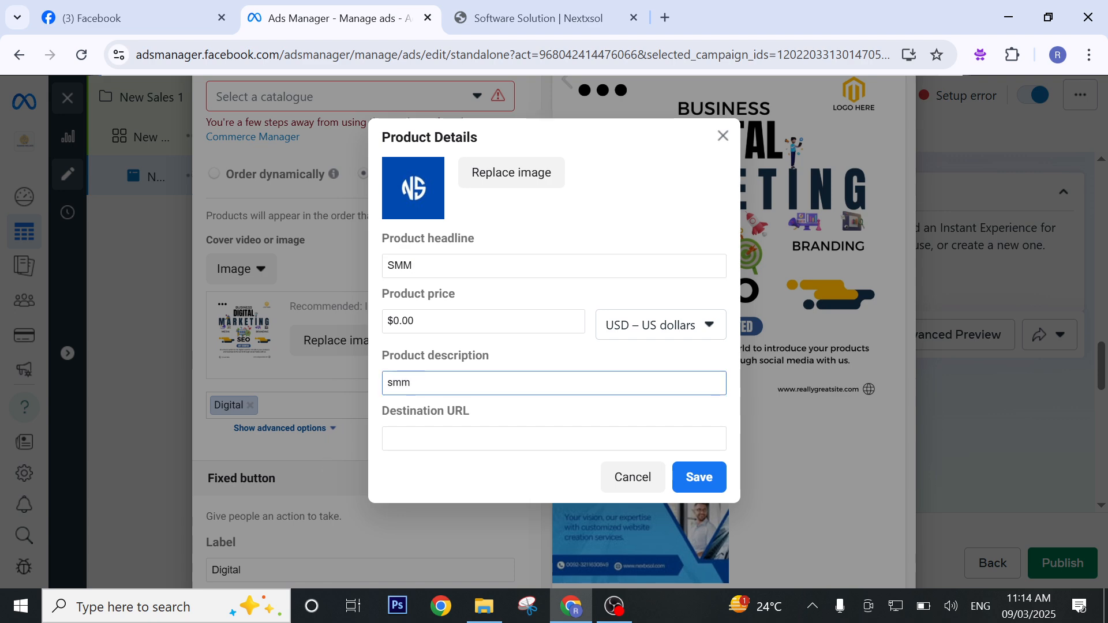
{"action": "key", "text": "Tab"}
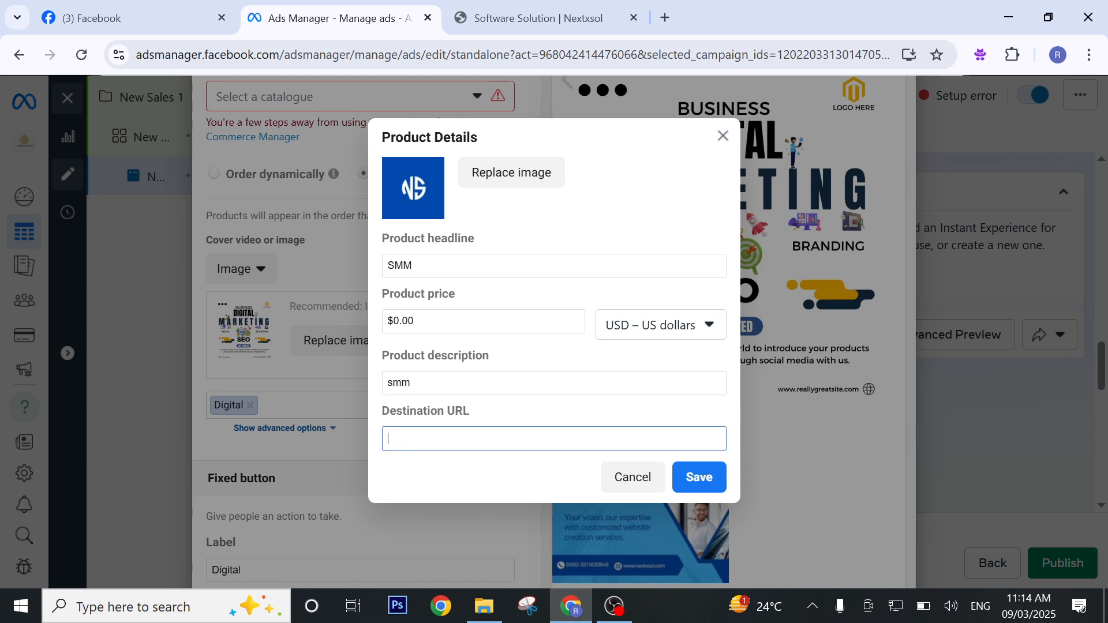
{"action": "type", "text": "https://nextxsol.com/"}
{"action": "left_click", "coordinate": [696, 476]}
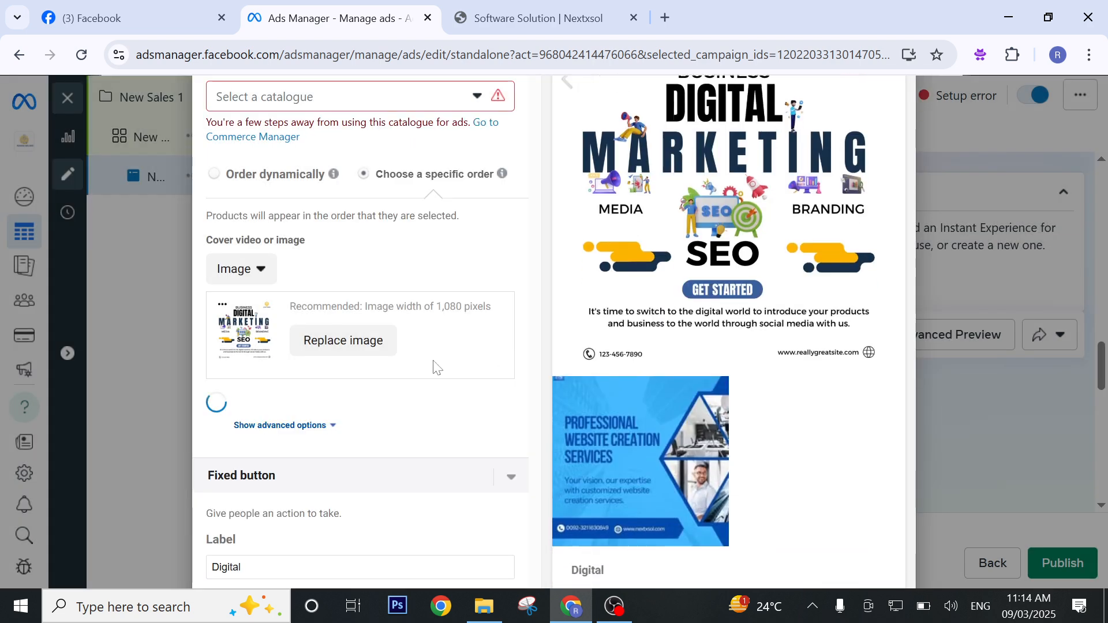
Start a third product and give it the white 1640 × 924 personal-name logo from the account images.
{"action": "left_click", "coordinate": [404, 405]}
{"action": "left_click", "coordinate": [403, 435]}
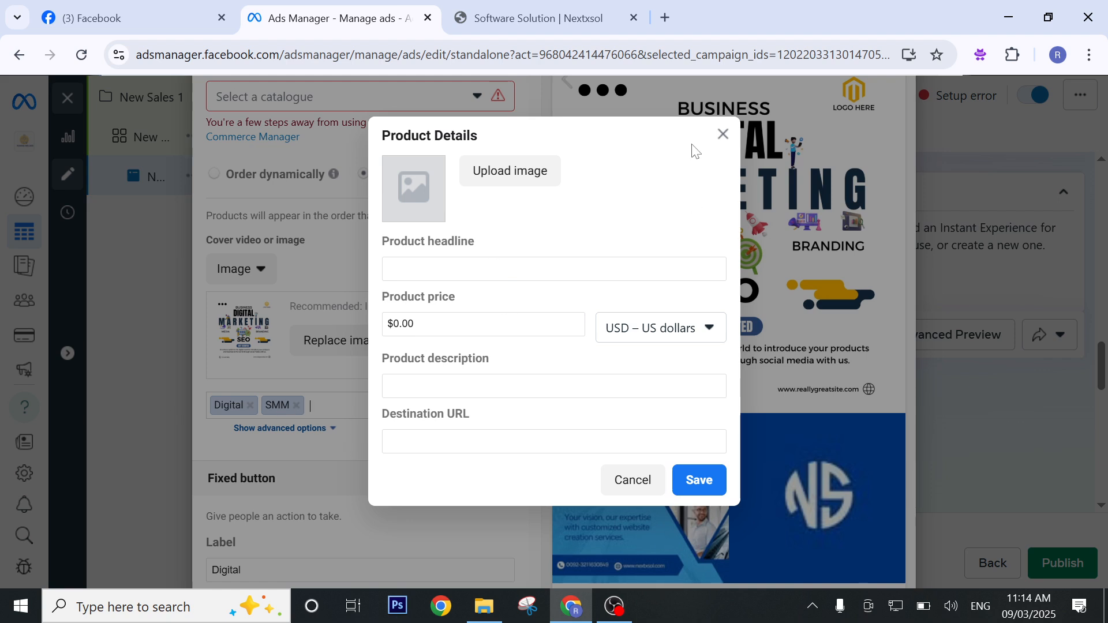
{"action": "left_click", "coordinate": [539, 177]}
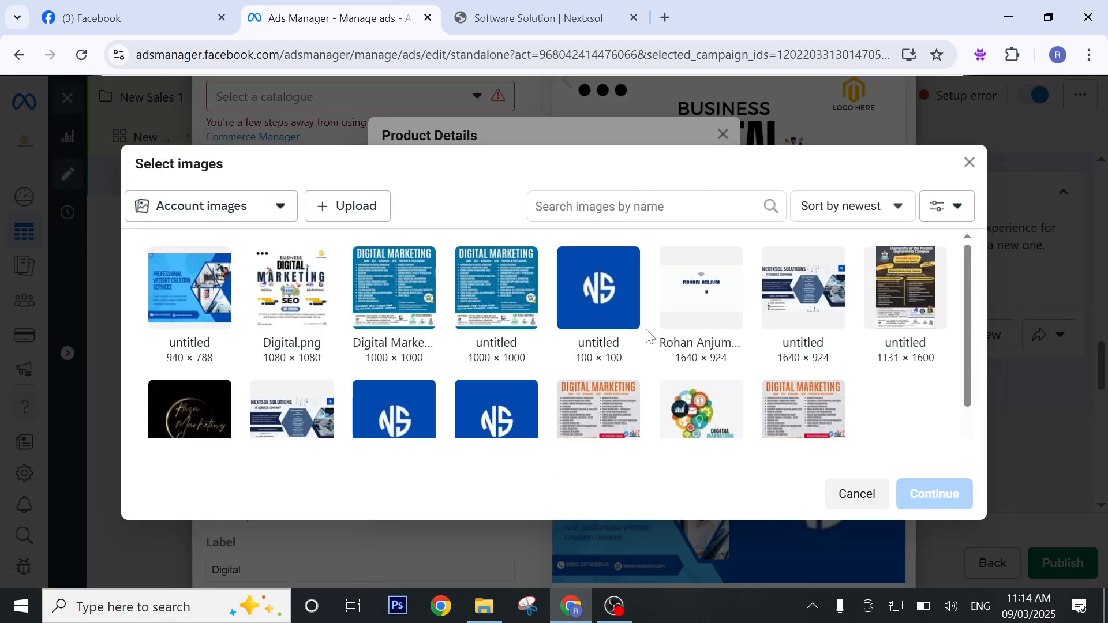
{"action": "left_click", "coordinate": [730, 308]}
{"action": "left_click", "coordinate": [934, 494]}
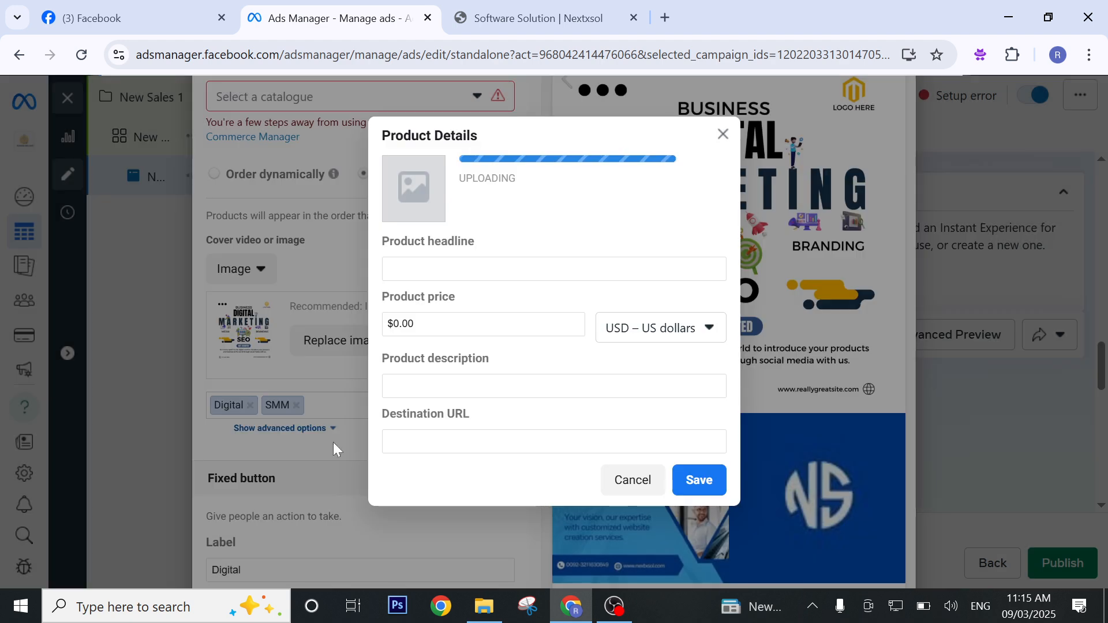
Enter "Content" as the third product's headline and set its price to $12.00.
{"action": "left_click", "coordinate": [513, 269]}
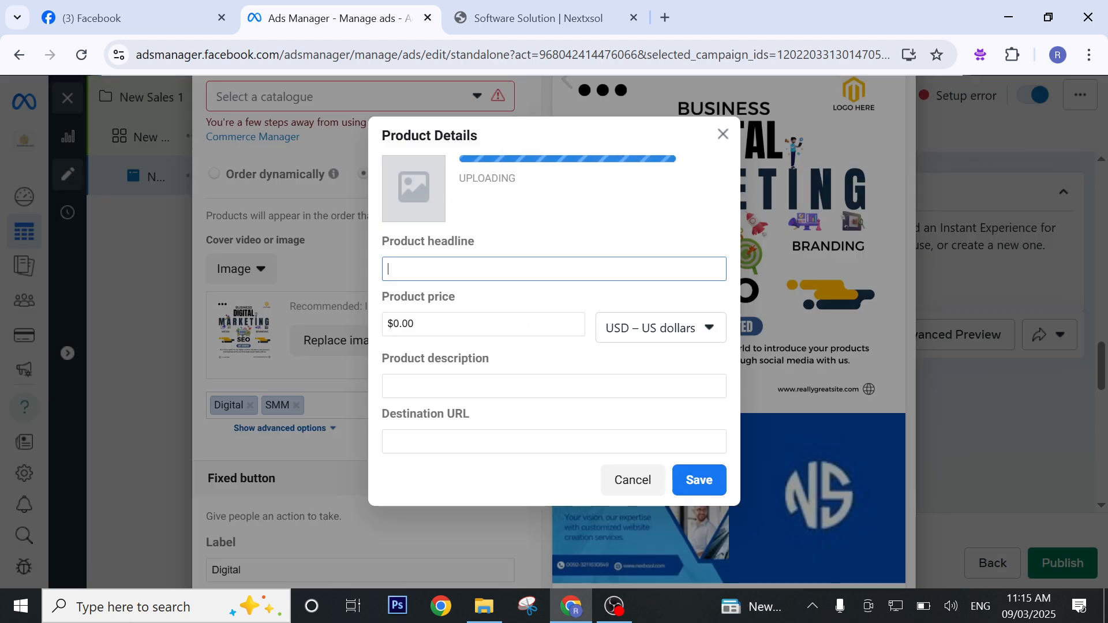
{"action": "type", "text": "Content"}
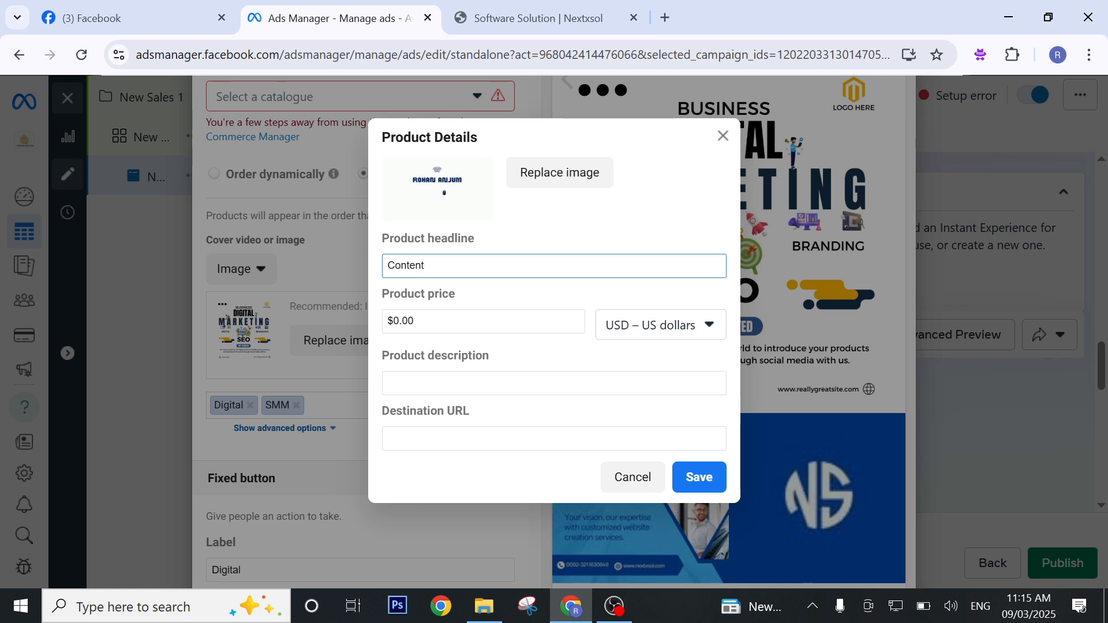
{"action": "key", "text": "Tab"}
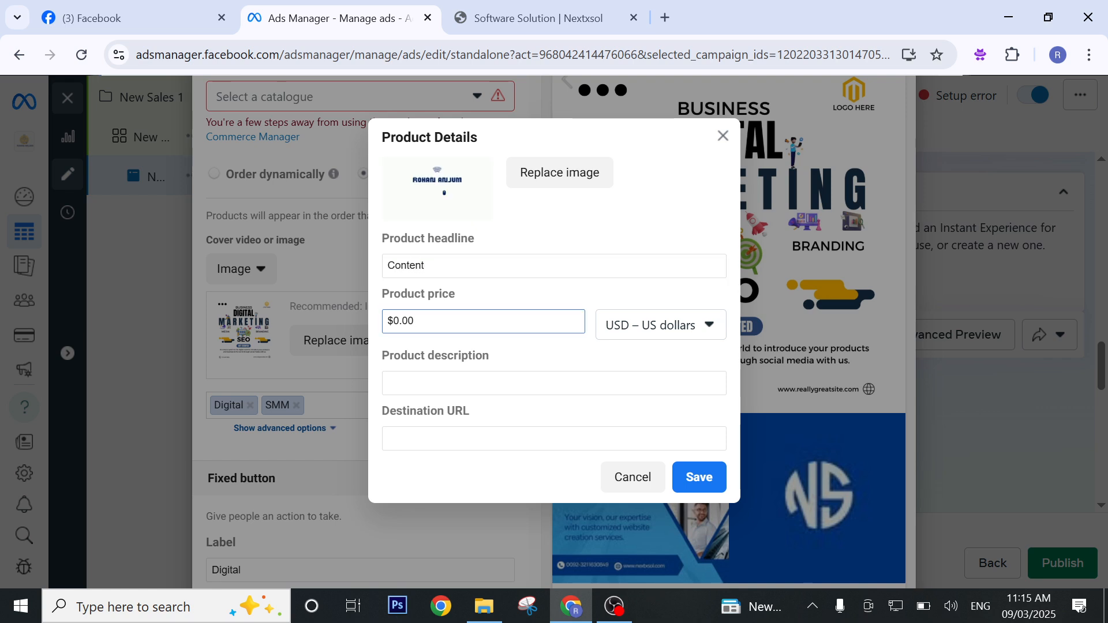
{"action": "key", "text": "BackSpace"}
{"action": "key", "text": "BackSpace"}
{"action": "type", "text": "1"}
{"action": "left_click", "coordinate": [564, 345]}
Enter "Content" as the product description, paste the copied Nextxsol address as its destination URL, and save the product.
{"action": "left_click", "coordinate": [570, 382]}
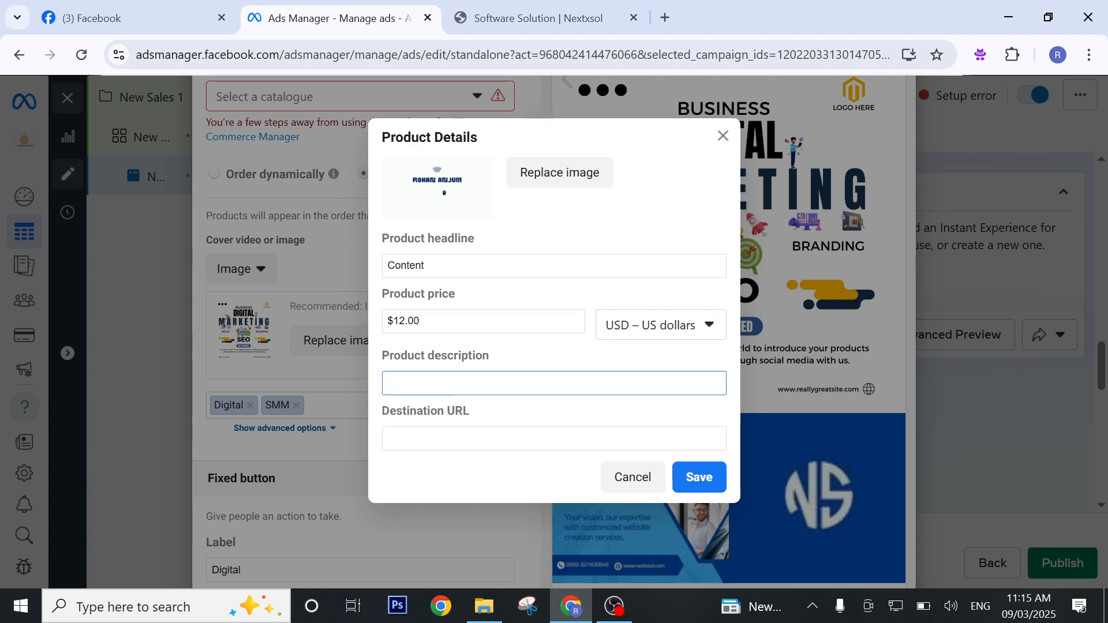
{"action": "type", "text": "Content"}
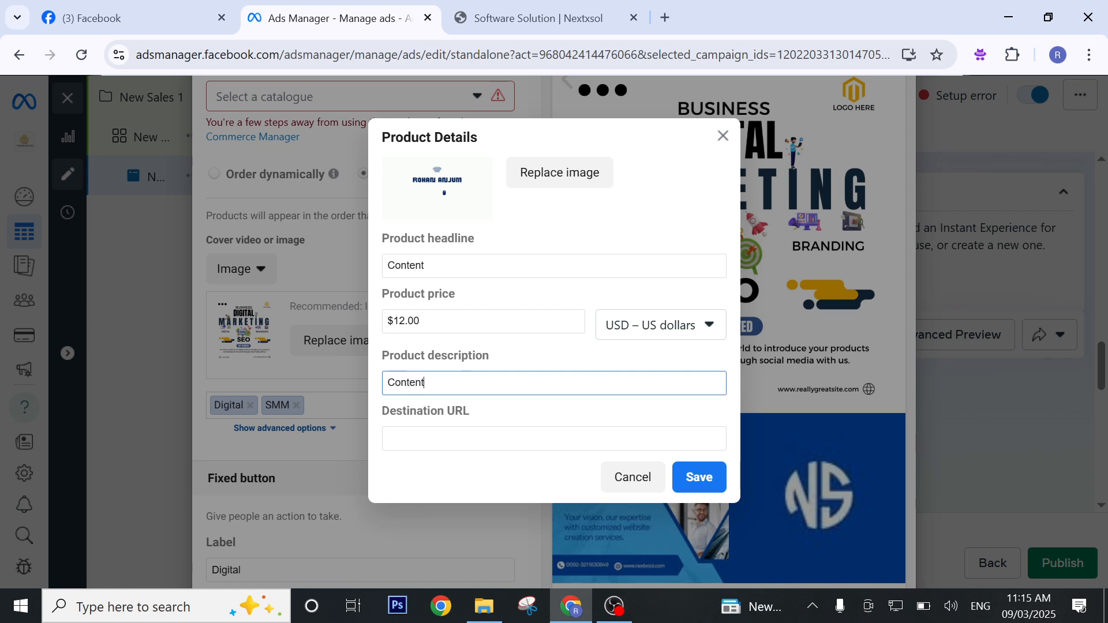
{"action": "left_click", "coordinate": [583, 438]}
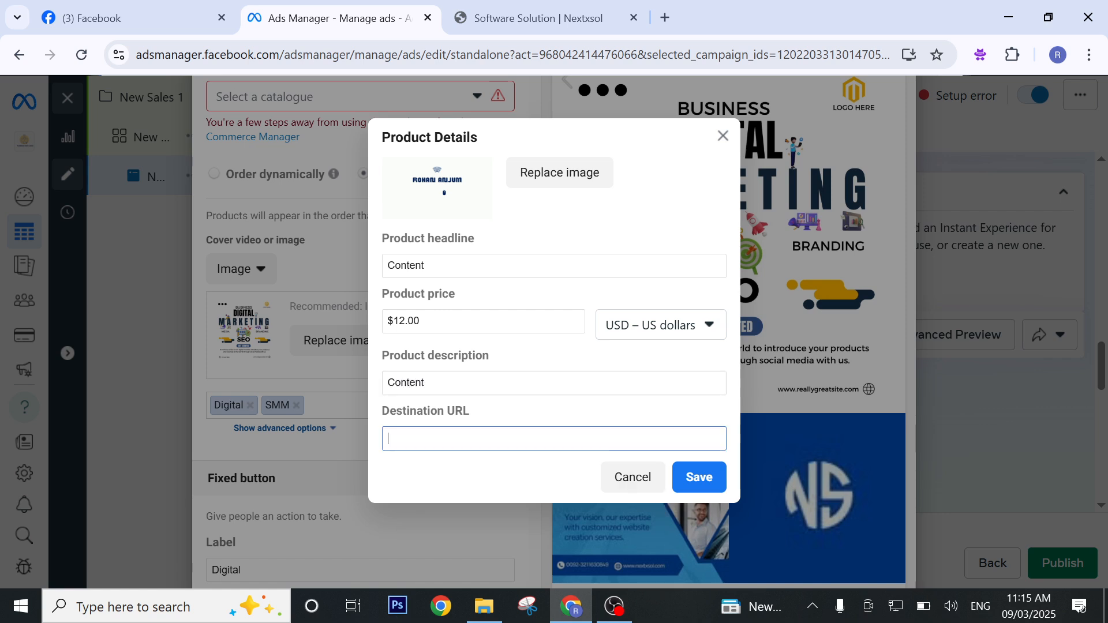
{"action": "type", "text": "https://nextxsol.com/"}
{"action": "left_click", "coordinate": [715, 492]}
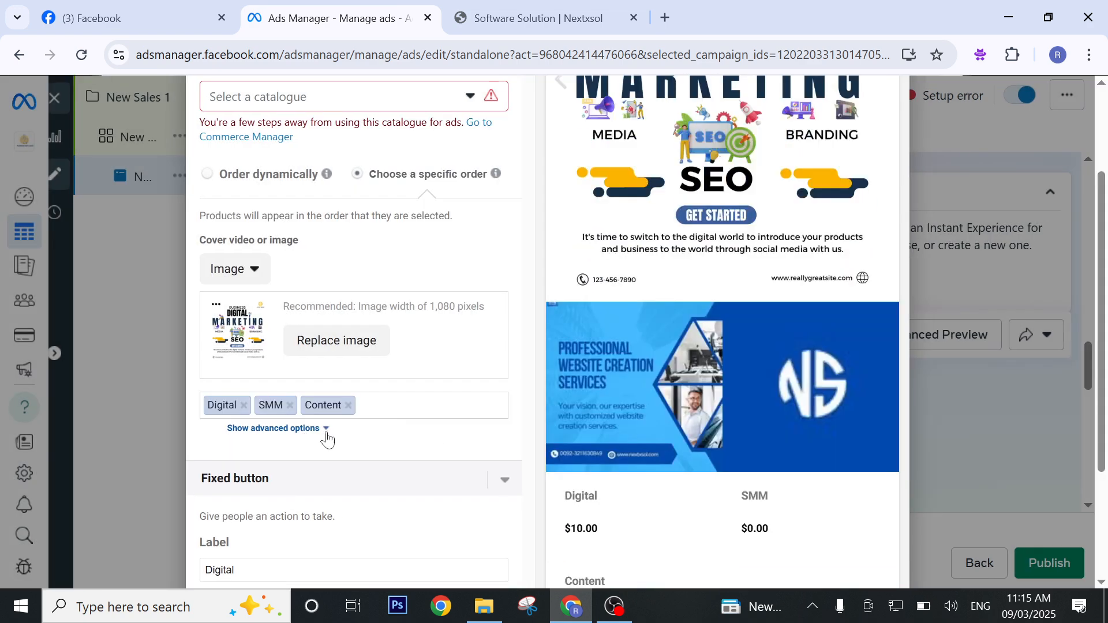
Start a fourth product and give it the second-row Nextsol Solutions IT service company banner from the account images.
{"action": "left_click", "coordinate": [421, 437]}
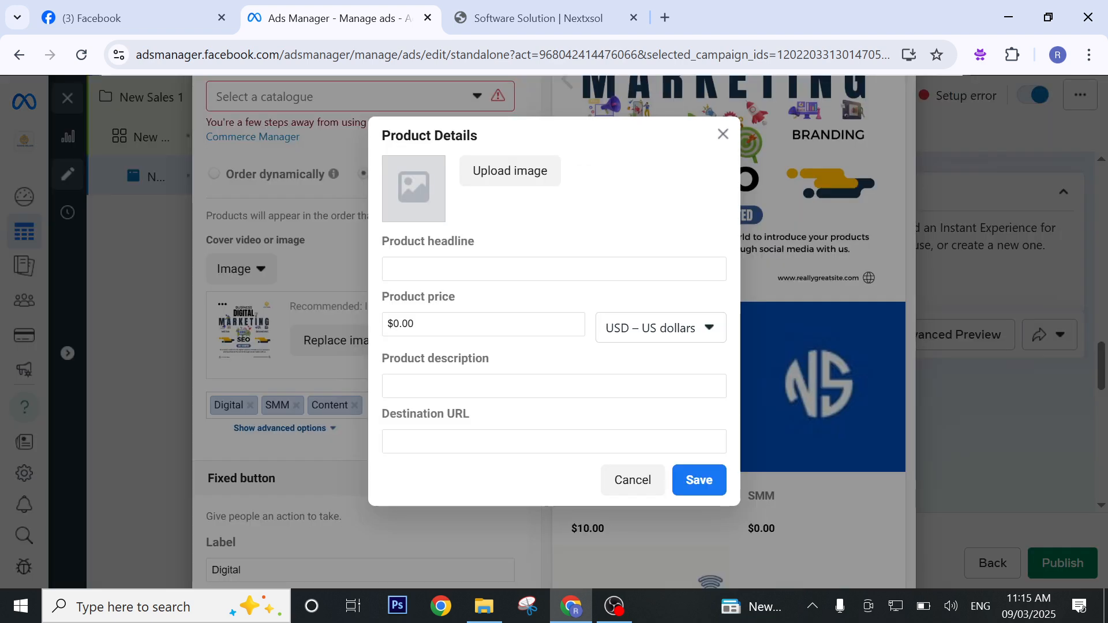
{"action": "left_click", "coordinate": [523, 182]}
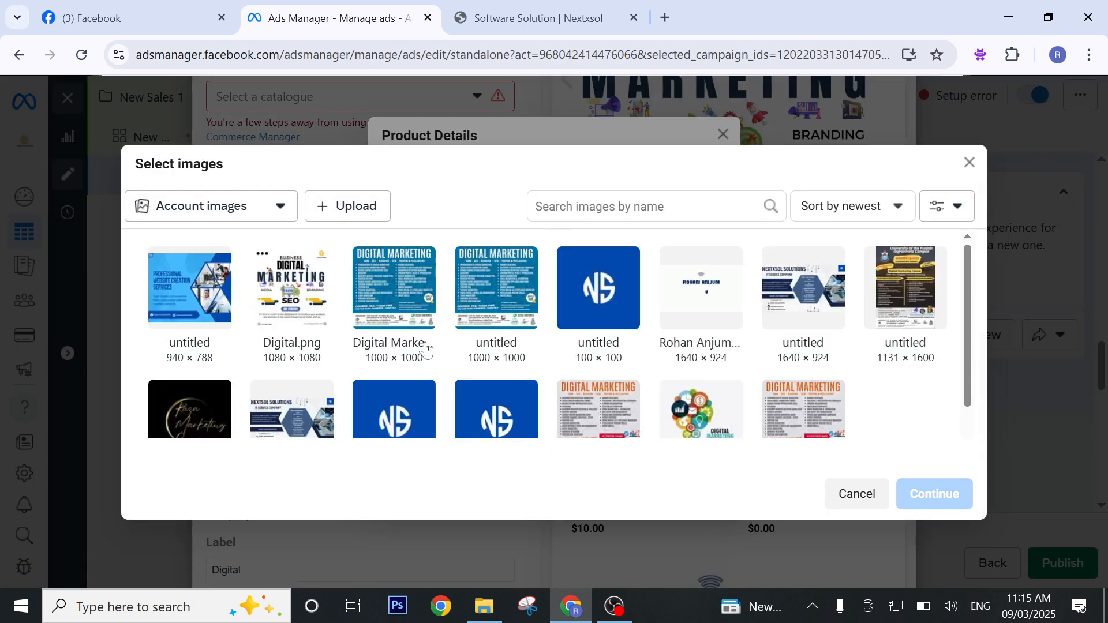
{"action": "left_click", "coordinate": [298, 412]}
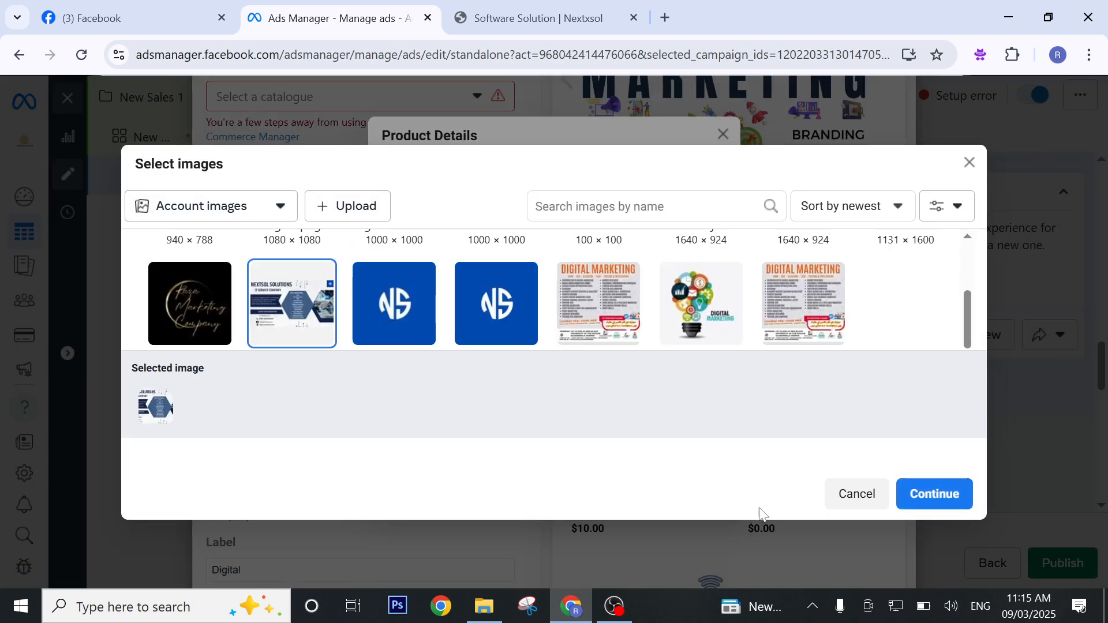
{"action": "left_click", "coordinate": [916, 503]}
{"action": "left_click", "coordinate": [438, 268]}
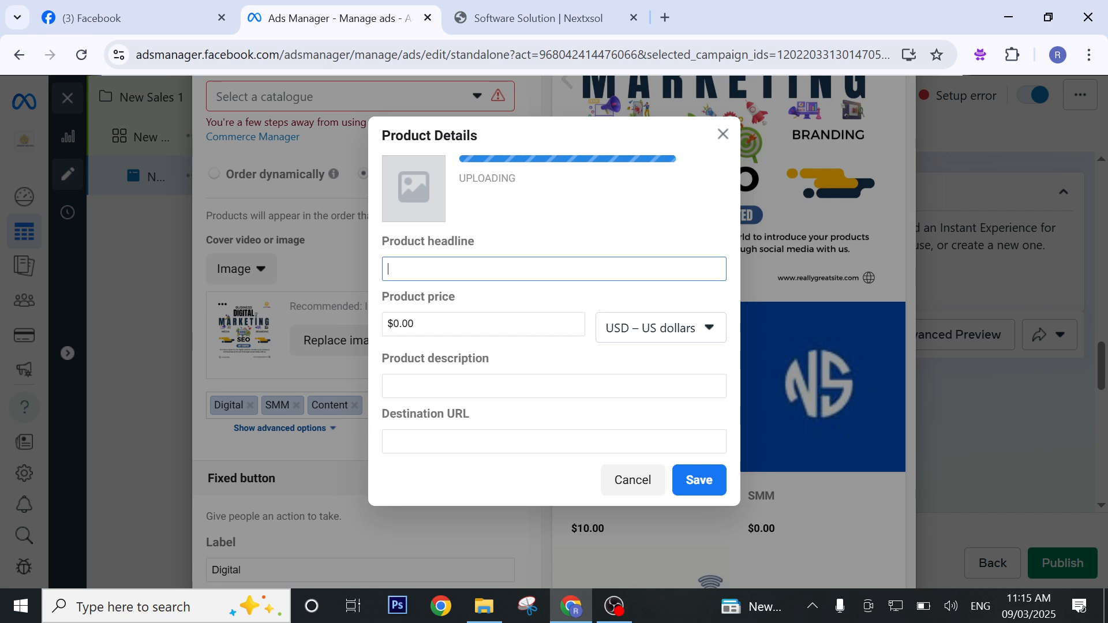
{"action": "type", "text": "seo"}
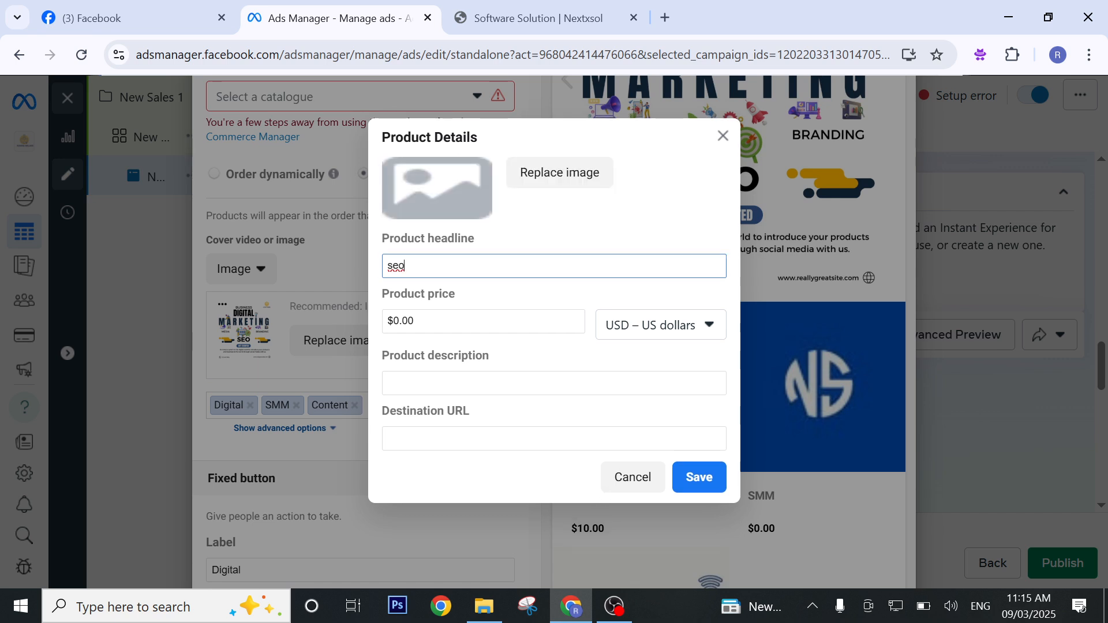
{"action": "left_click", "coordinate": [416, 385]}
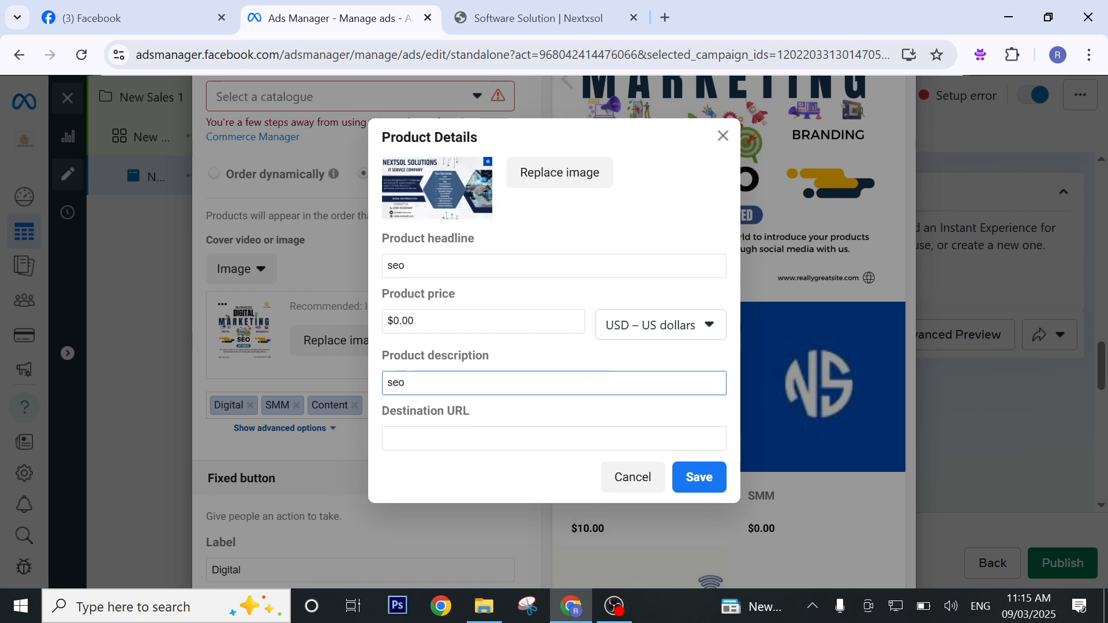
{"action": "key", "text": "Tab"}
{"action": "type", "text": "https://nextxsol.com/"}
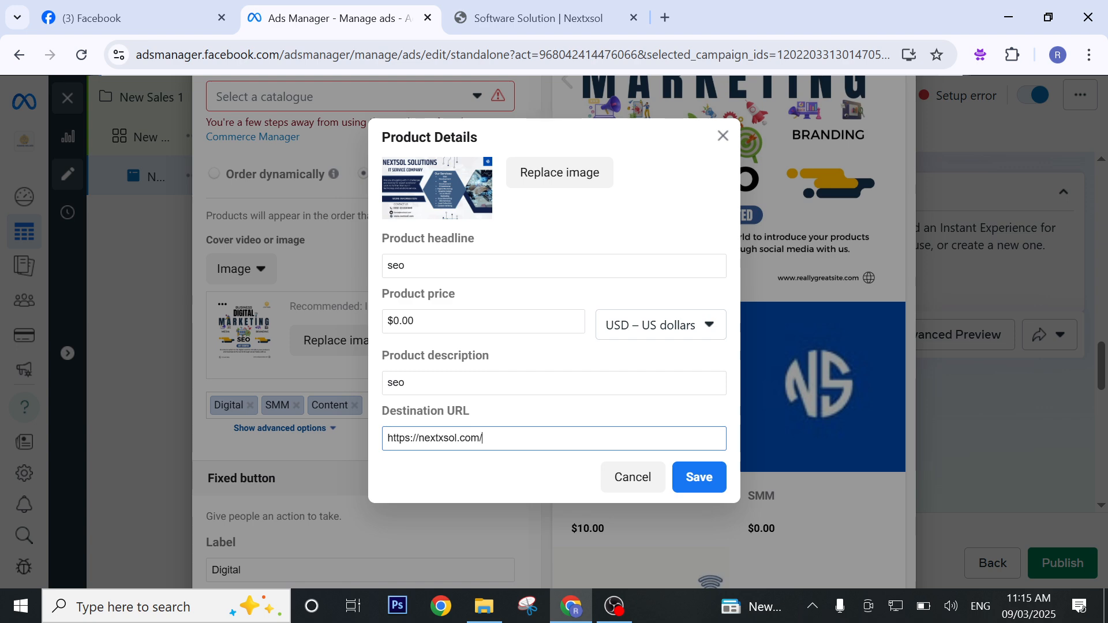
{"action": "left_click", "coordinate": [699, 478]}
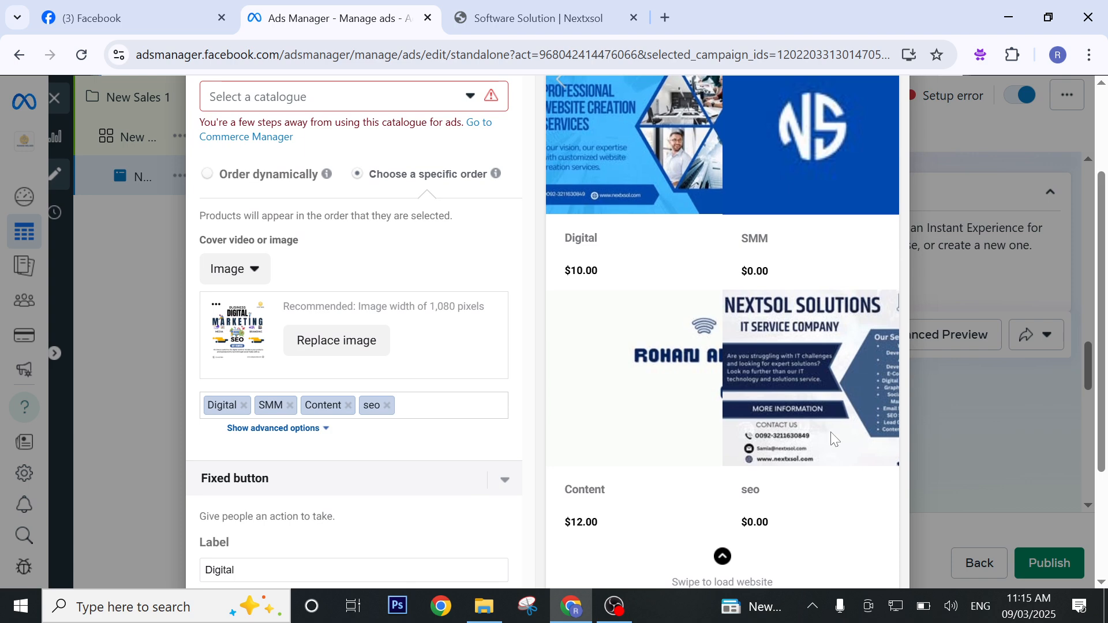
Start a fifth product and give it the Digital Marketing light-bulb image from the account images.
{"action": "scroll", "coordinate": [673, 511], "scroll_direction": "down", "scroll_amount": 3}
{"action": "scroll", "coordinate": [730, 477], "scroll_direction": "up", "scroll_amount": 5}
{"action": "scroll", "coordinate": [711, 478], "scroll_direction": "down", "scroll_amount": 2}
{"action": "scroll", "coordinate": [403, 334], "scroll_direction": "up", "scroll_amount": 2}
{"action": "scroll", "coordinate": [409, 462], "scroll_direction": "down", "scroll_amount": 3}
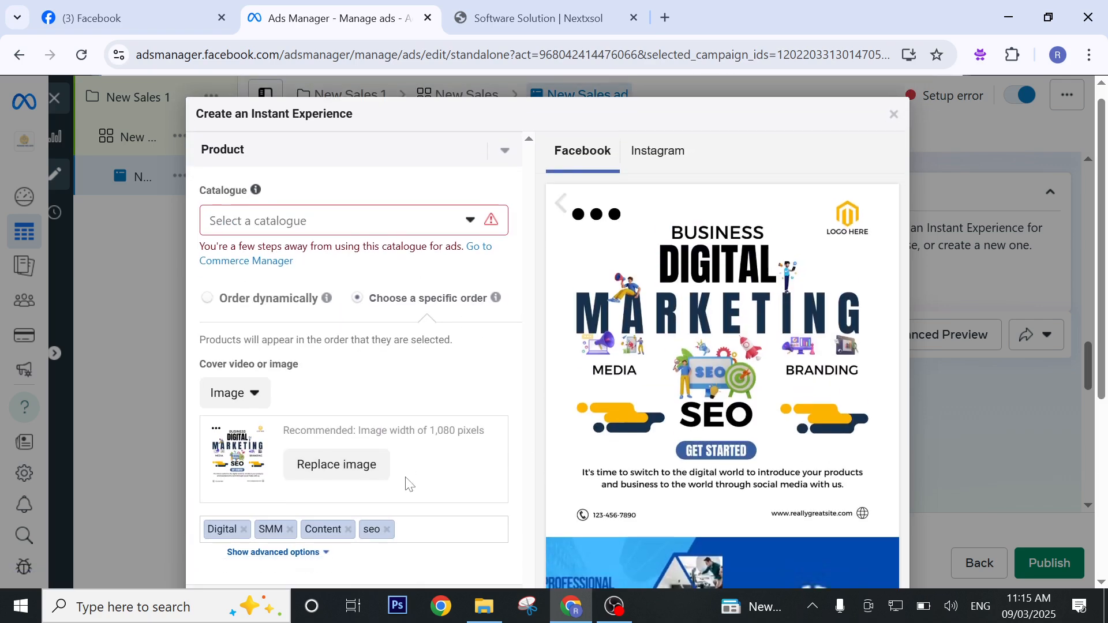
{"action": "left_click", "coordinate": [416, 369]}
{"action": "left_click", "coordinate": [452, 414]}
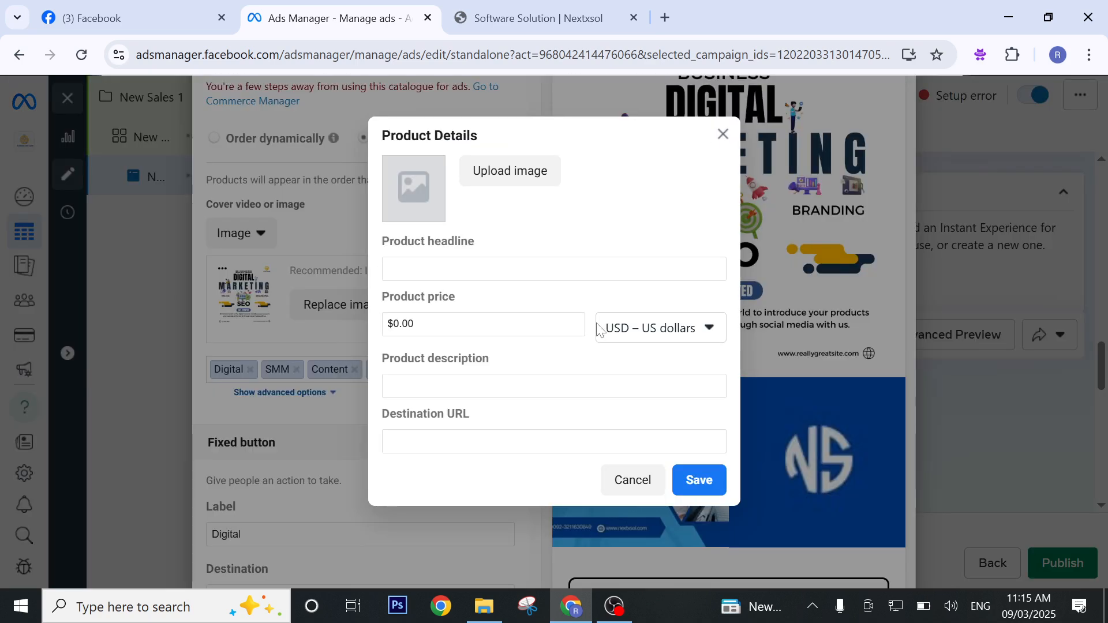
{"action": "left_click", "coordinate": [514, 185]}
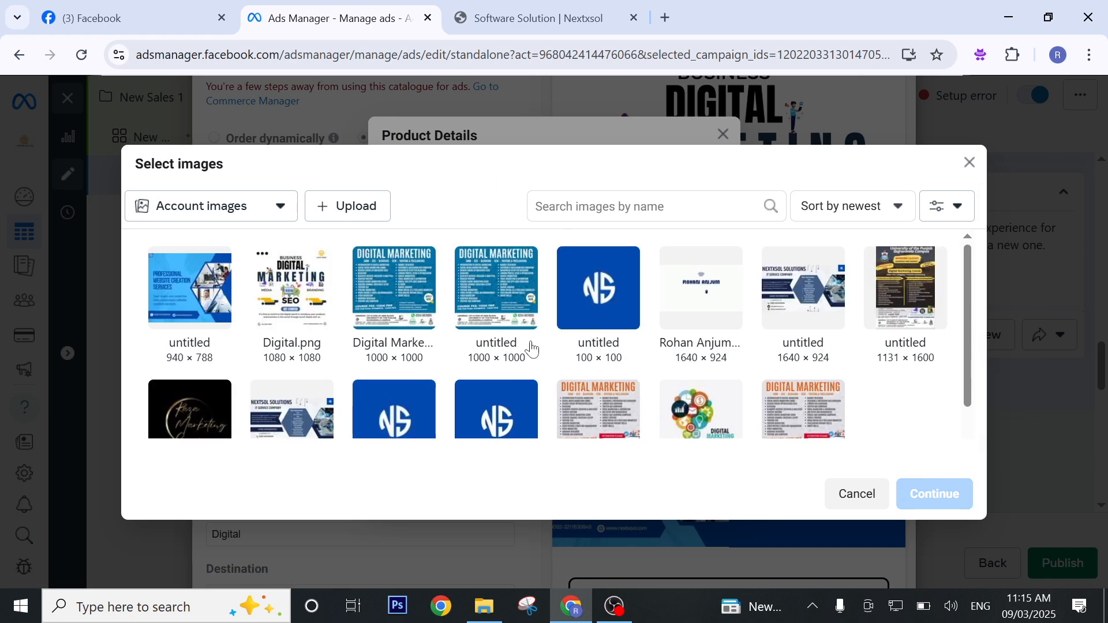
{"action": "scroll", "coordinate": [635, 351], "scroll_direction": "down", "scroll_amount": 1}
{"action": "left_click", "coordinate": [676, 355]}
{"action": "left_click", "coordinate": [934, 494]}
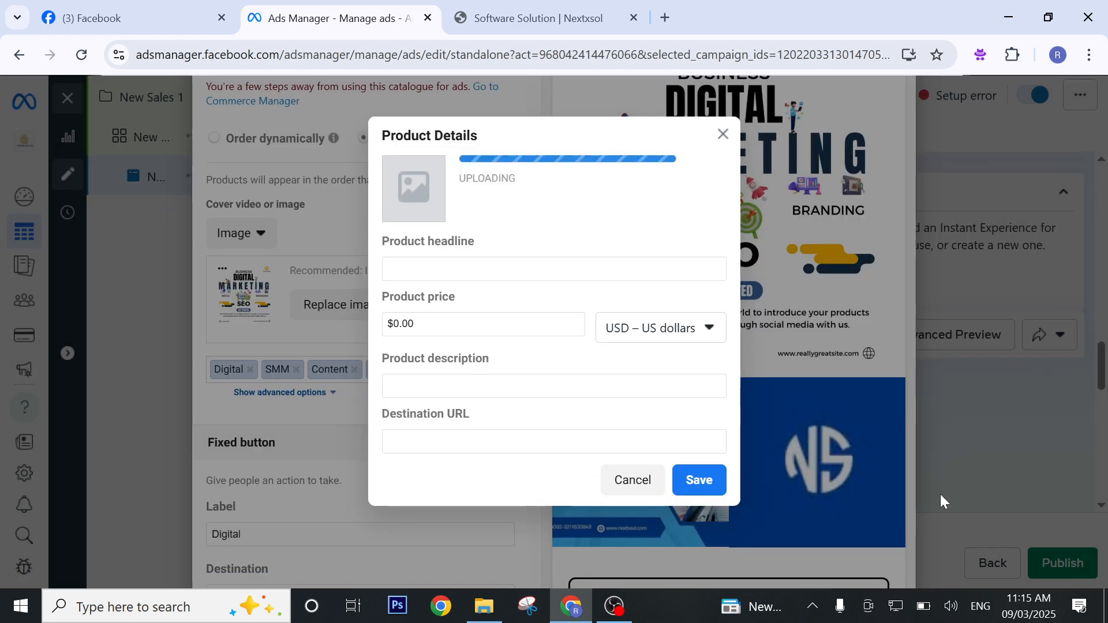
Enter "Email" as the fifth product's headline and set its price to $12.00.
{"action": "left_click", "coordinate": [554, 269]}
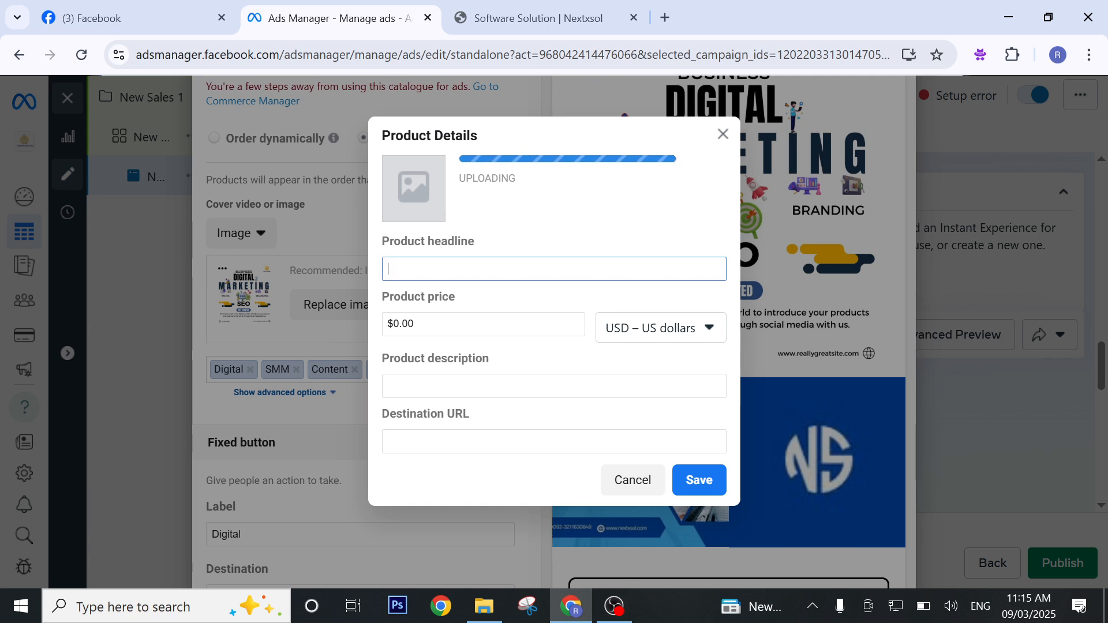
{"action": "type", "text": "D"}
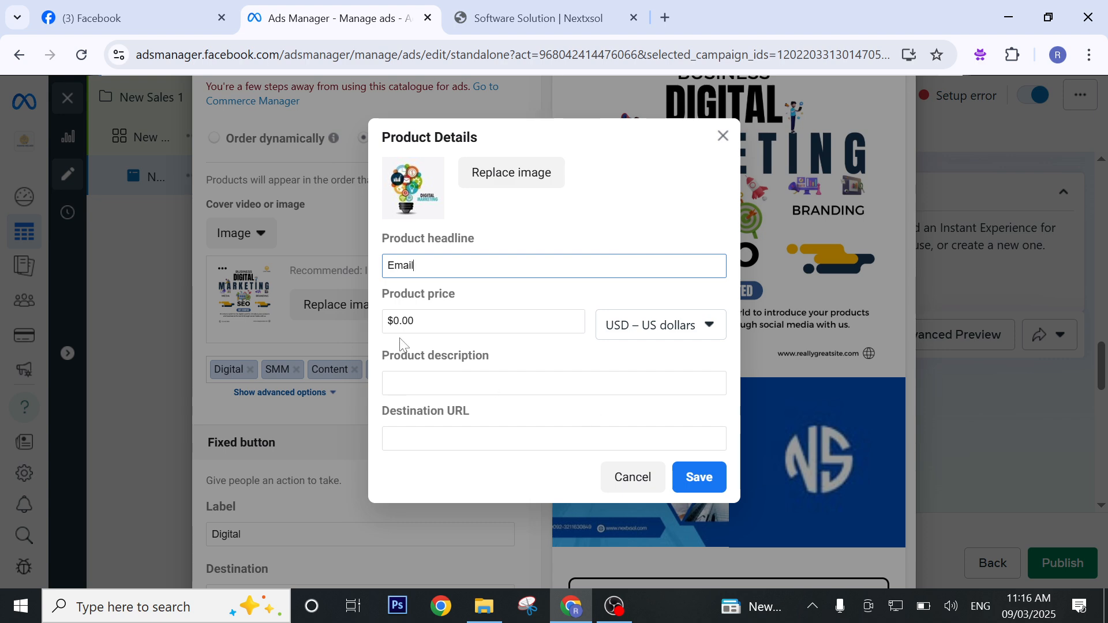
{"action": "key", "text": "Tab"}
{"action": "key", "text": "BackSpace"}
{"action": "key", "text": "BackSpace"}
{"action": "key", "text": "BackSpace"}
{"action": "key", "text": "BackSpace"}
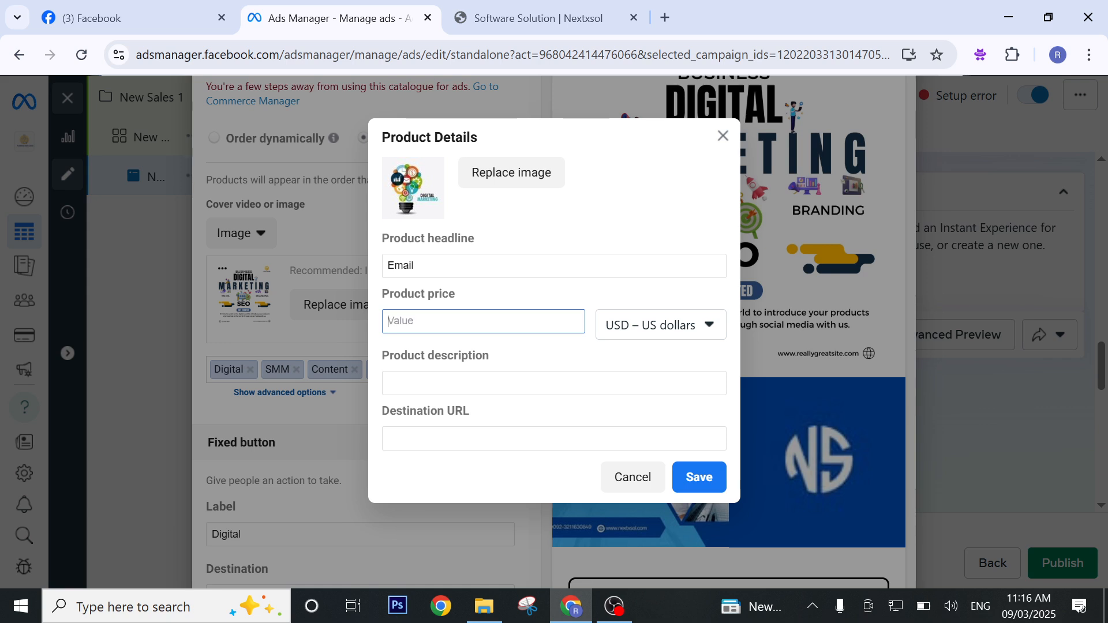
{"action": "left_click", "coordinate": [482, 385]}
{"action": "type", "text": "Email"}
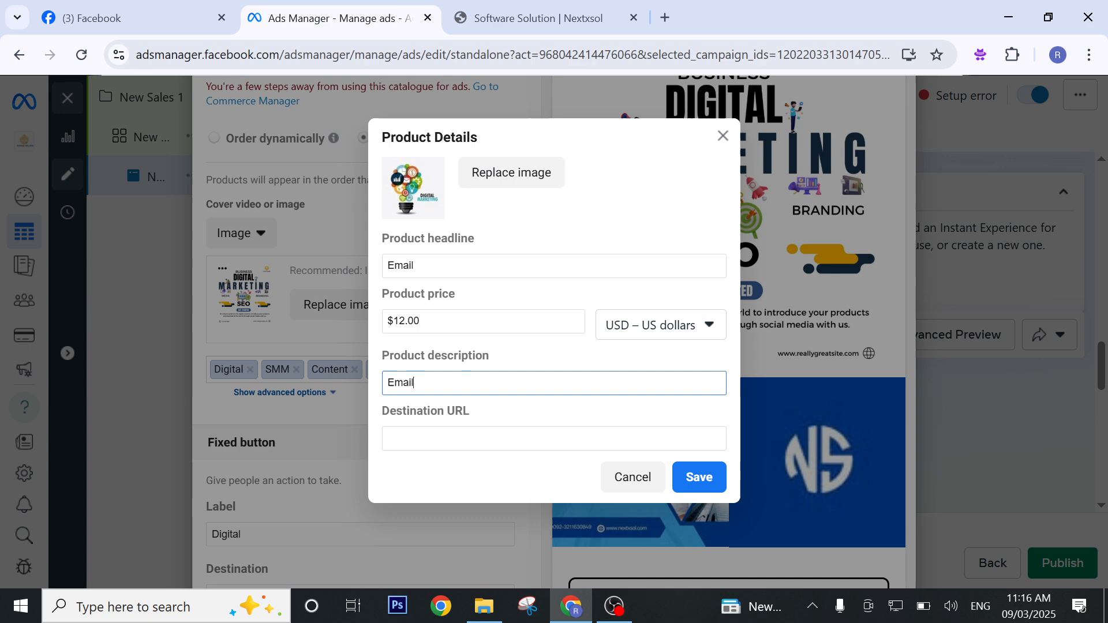
{"action": "key", "text": "Tab"}
{"action": "type", "text": "https://nextxsol.com/"}
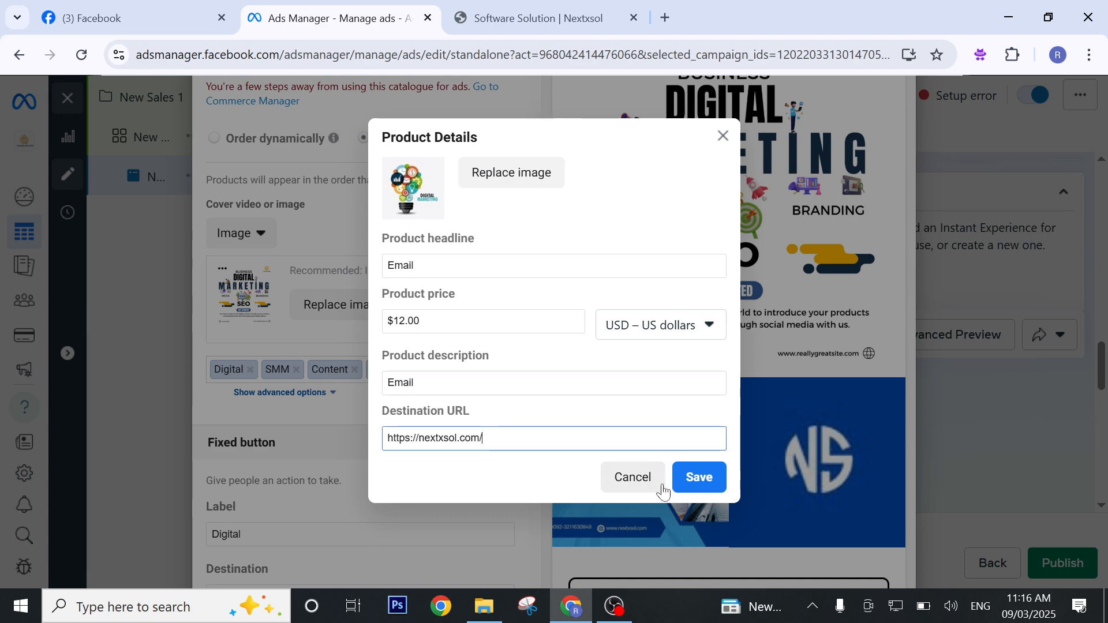
{"action": "left_click", "coordinate": [691, 486]}
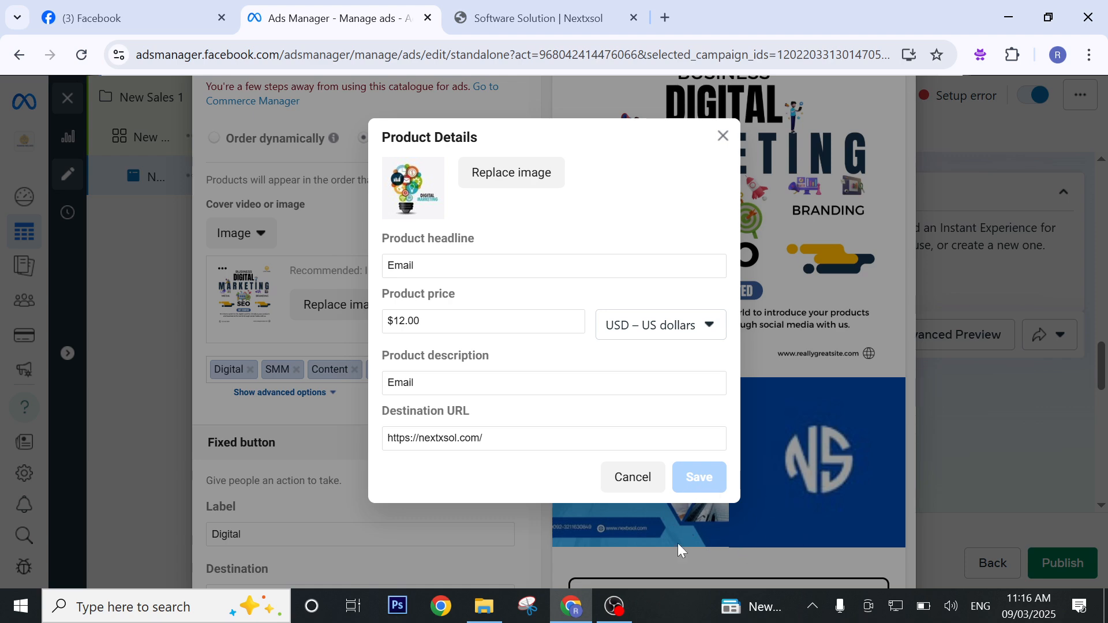
Start a sixth product and give it the dark 1131 × 1600 university poster from the account images.
{"action": "scroll", "coordinate": [775, 334], "scroll_direction": "down", "scroll_amount": 3}
{"action": "scroll", "coordinate": [820, 437], "scroll_direction": "down", "scroll_amount": 5}
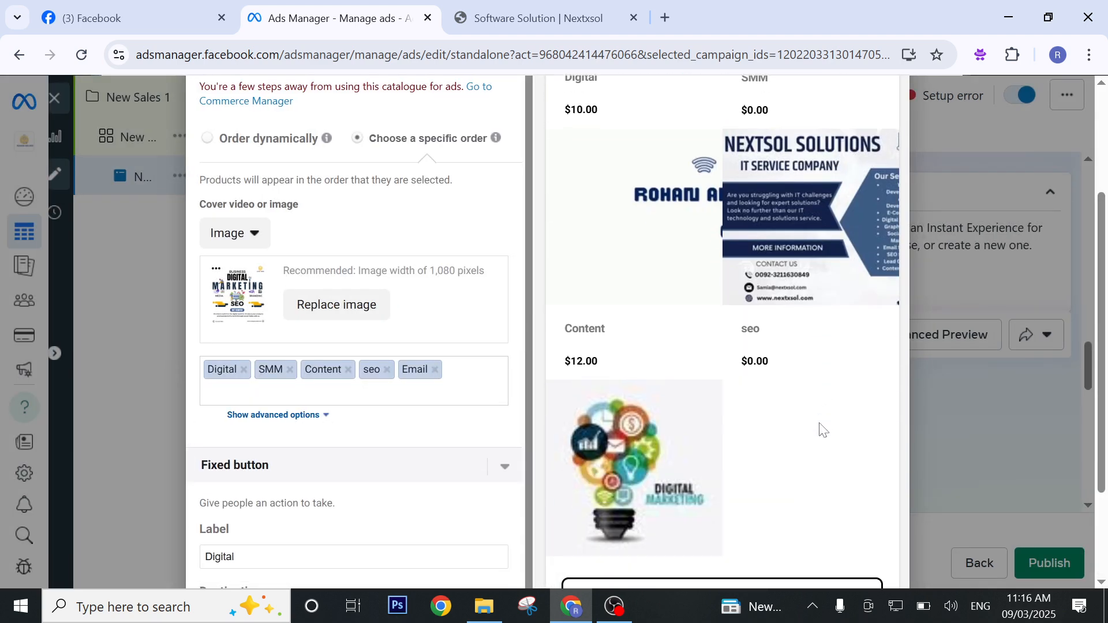
{"action": "scroll", "coordinate": [821, 425], "scroll_direction": "up", "scroll_amount": 8}
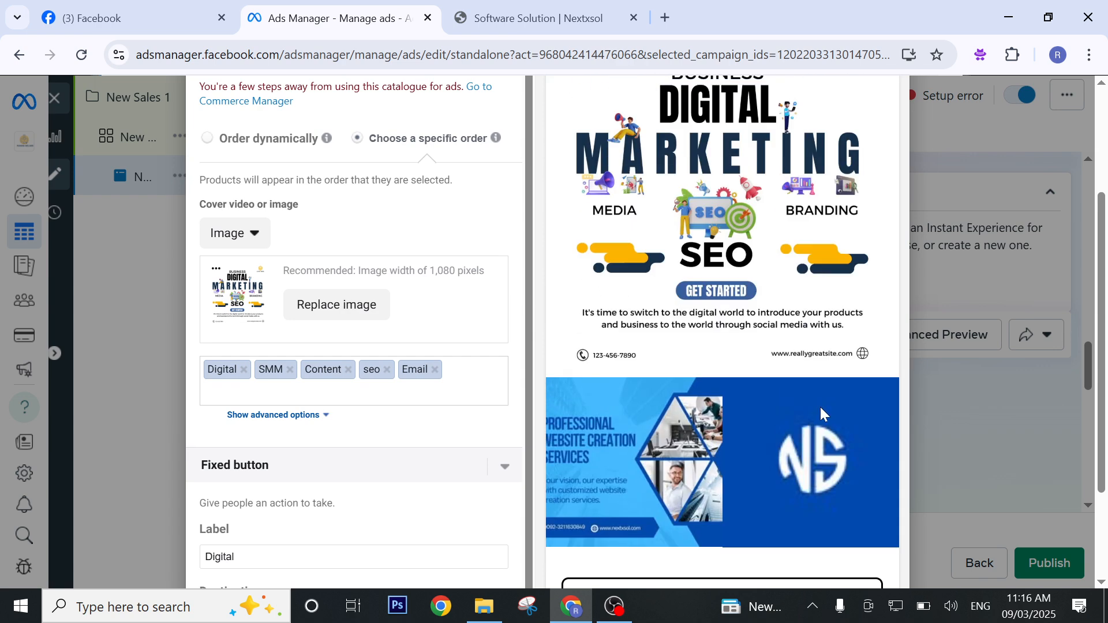
{"action": "scroll", "coordinate": [822, 413], "scroll_direction": "down", "scroll_amount": 5}
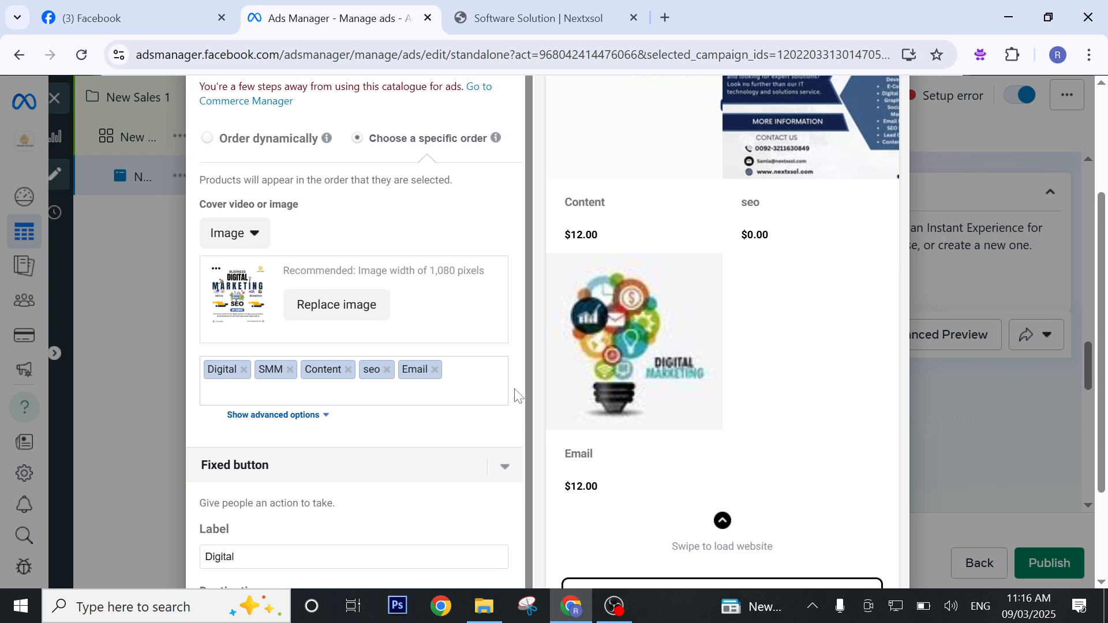
{"action": "left_click", "coordinate": [359, 393]}
{"action": "left_click", "coordinate": [408, 419]}
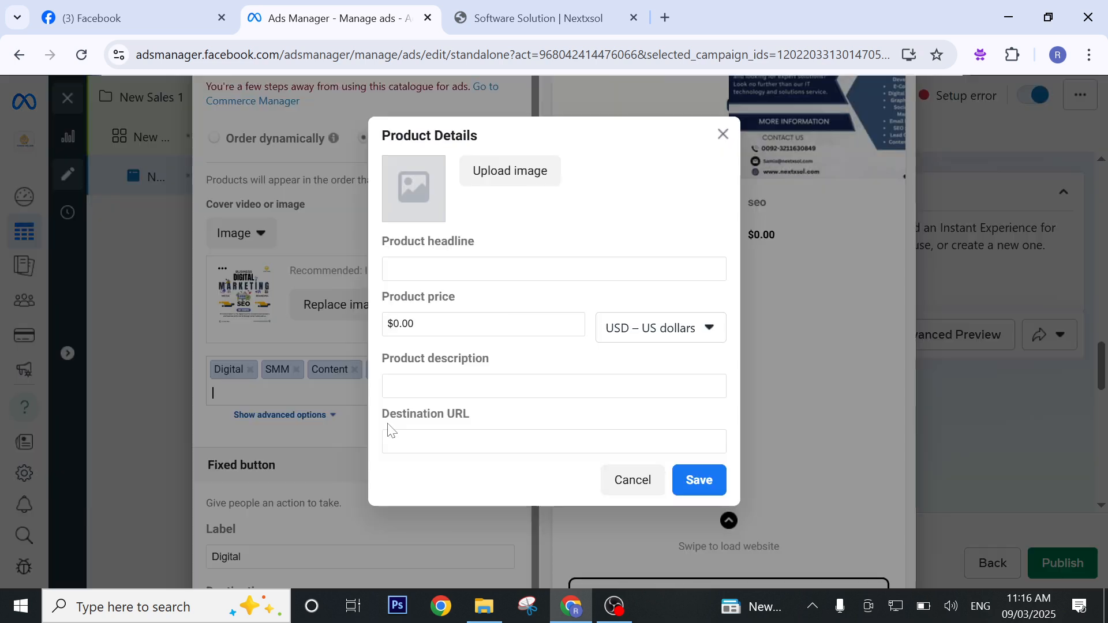
{"action": "left_click", "coordinate": [500, 172]}
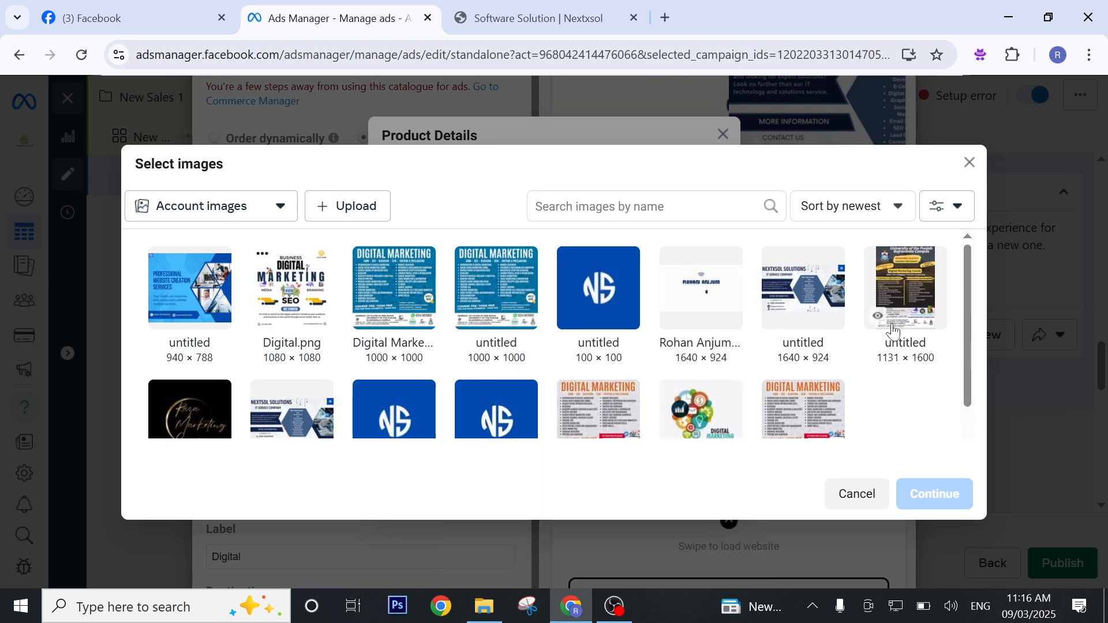
{"action": "left_click", "coordinate": [905, 289]}
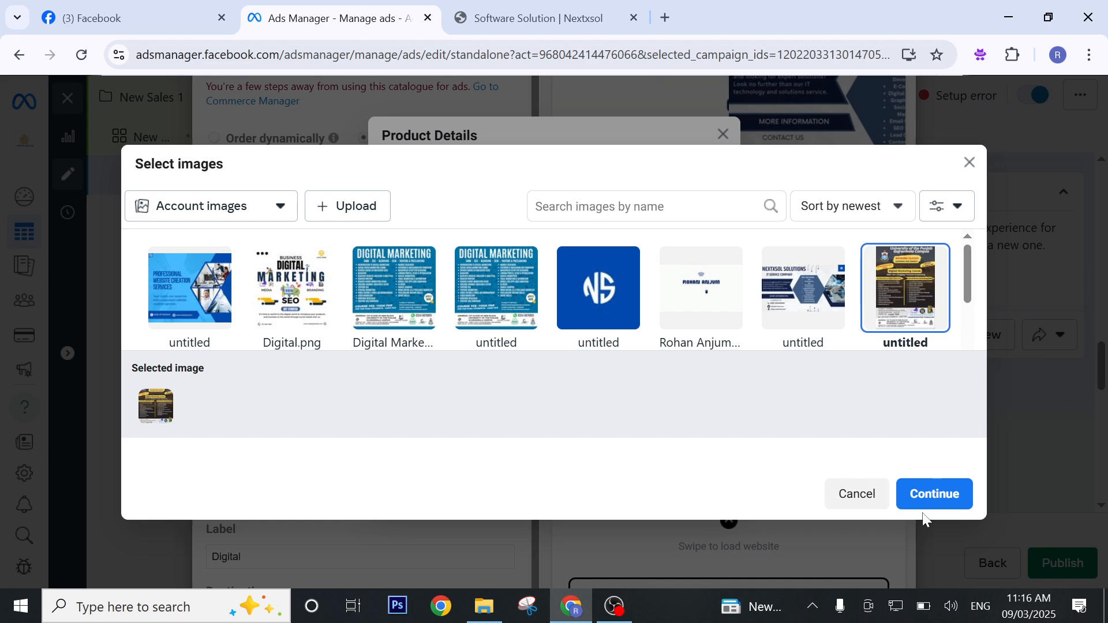
{"action": "left_click", "coordinate": [925, 501]}
{"action": "left_click", "coordinate": [456, 269]}
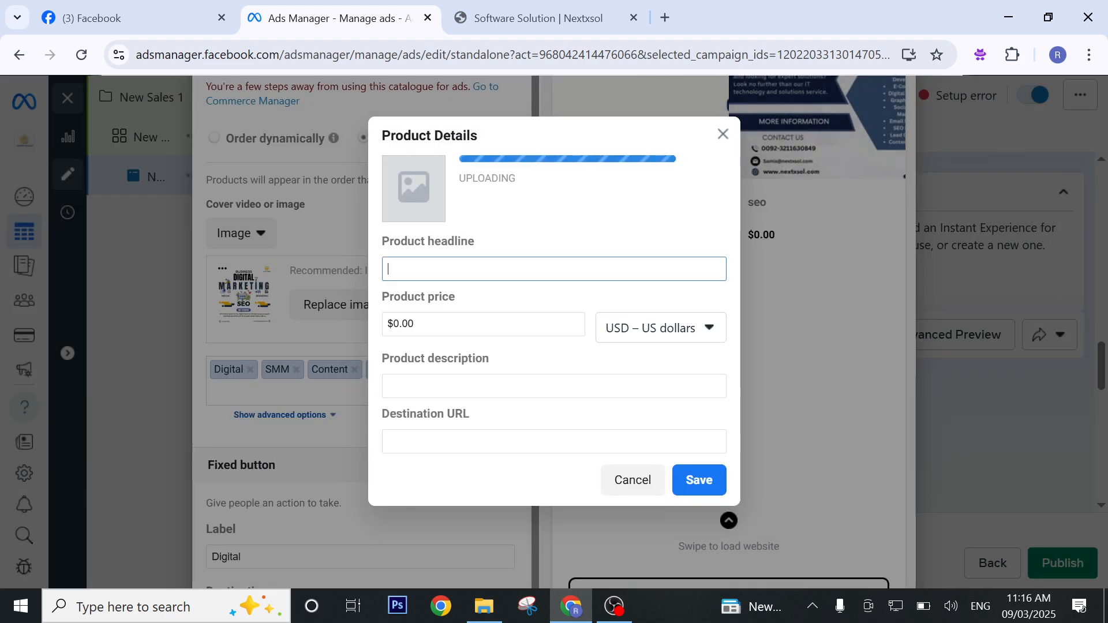
Enter "Digital MARKETING" as the sixth product's headline and set its price to $20.00.
{"action": "type", "text": "Digital MARKETING"}
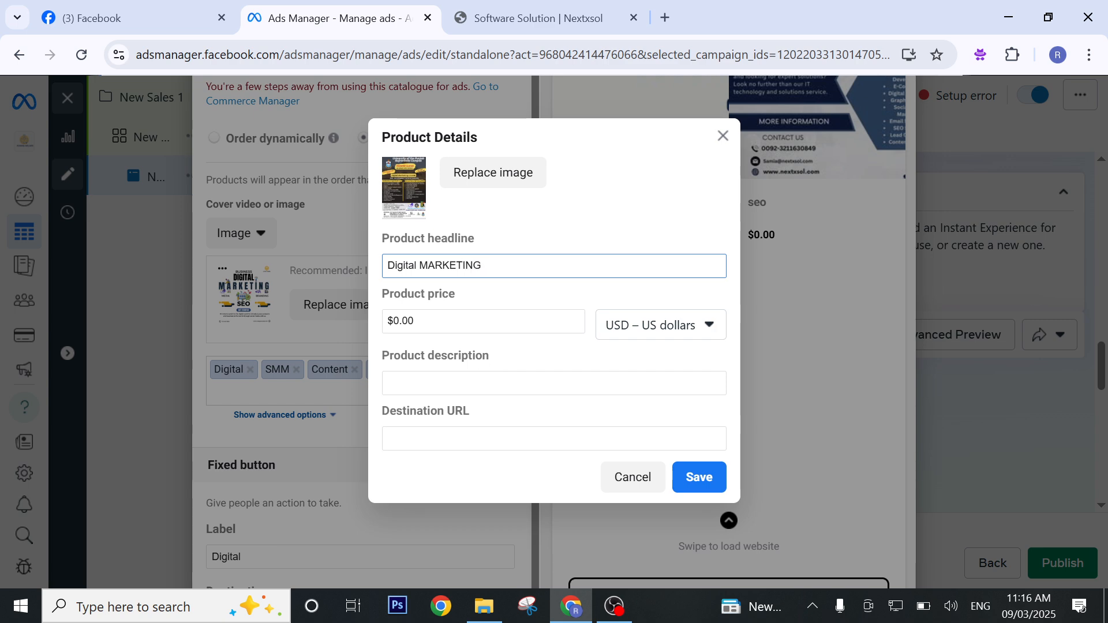
{"action": "left_click", "coordinate": [456, 383]}
{"action": "left_click", "coordinate": [456, 321]}
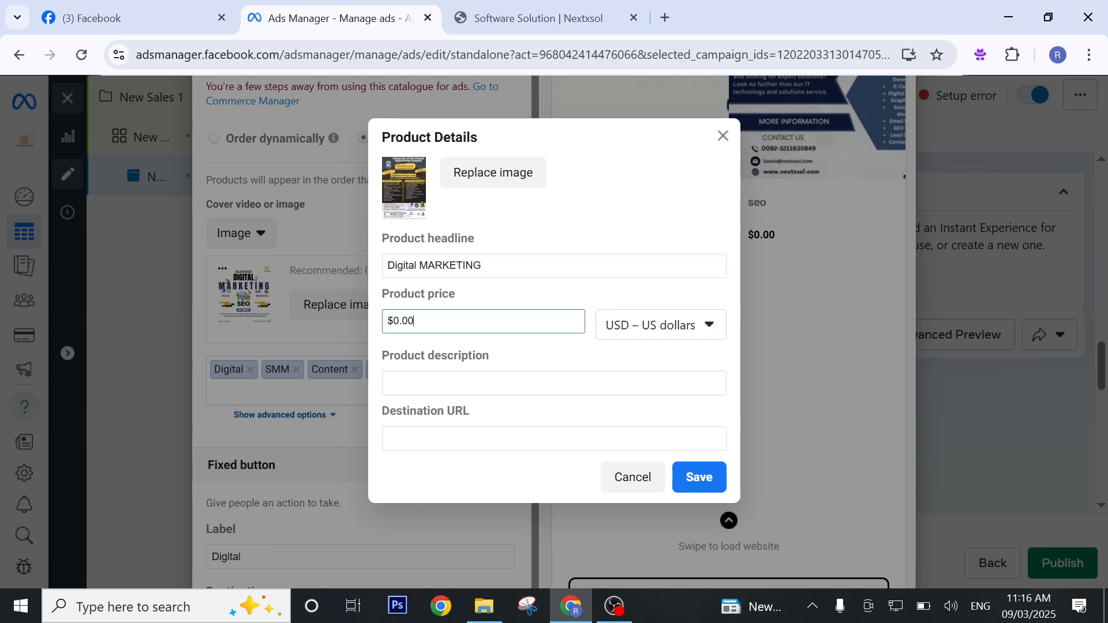
{"action": "key", "text": "BackSpace"}
{"action": "type", "text": "20"}
{"action": "left_click", "coordinate": [418, 405]}
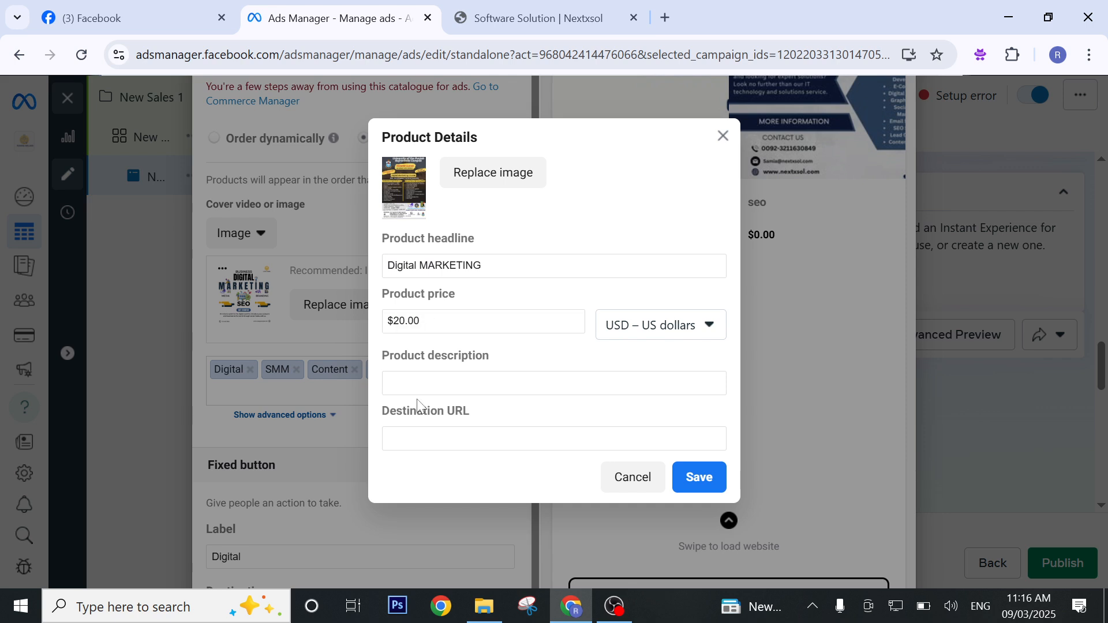
Enter "Digital MARKETING" as the product description, paste the copied website address as its destination URL, and save the product.
{"action": "left_click", "coordinate": [417, 387]}
{"action": "type", "text": "d"}
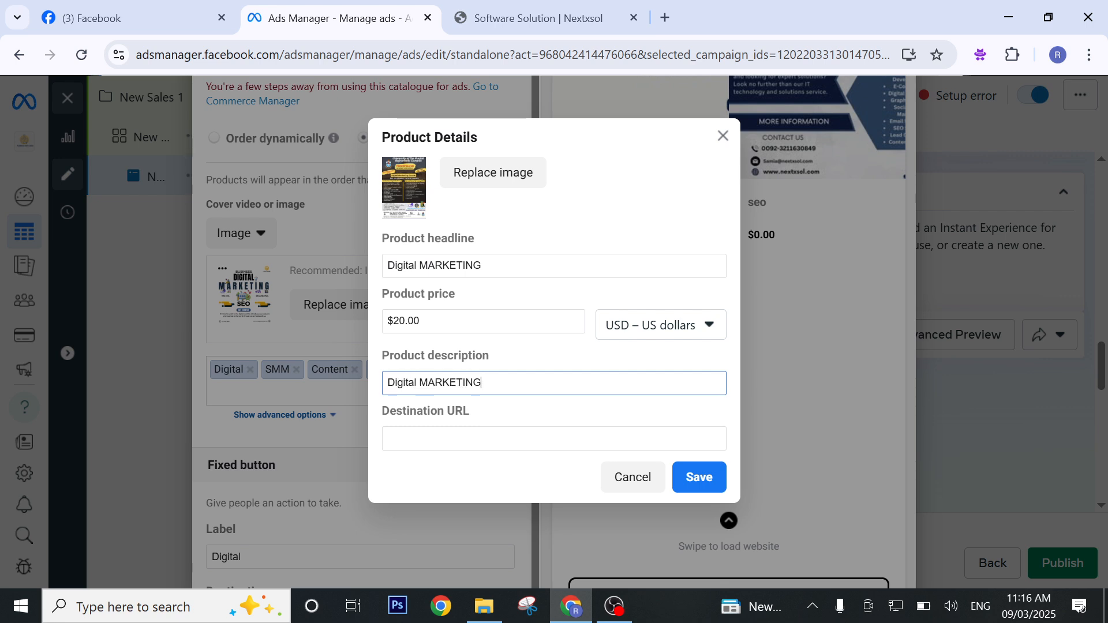
{"action": "left_click", "coordinate": [484, 436]}
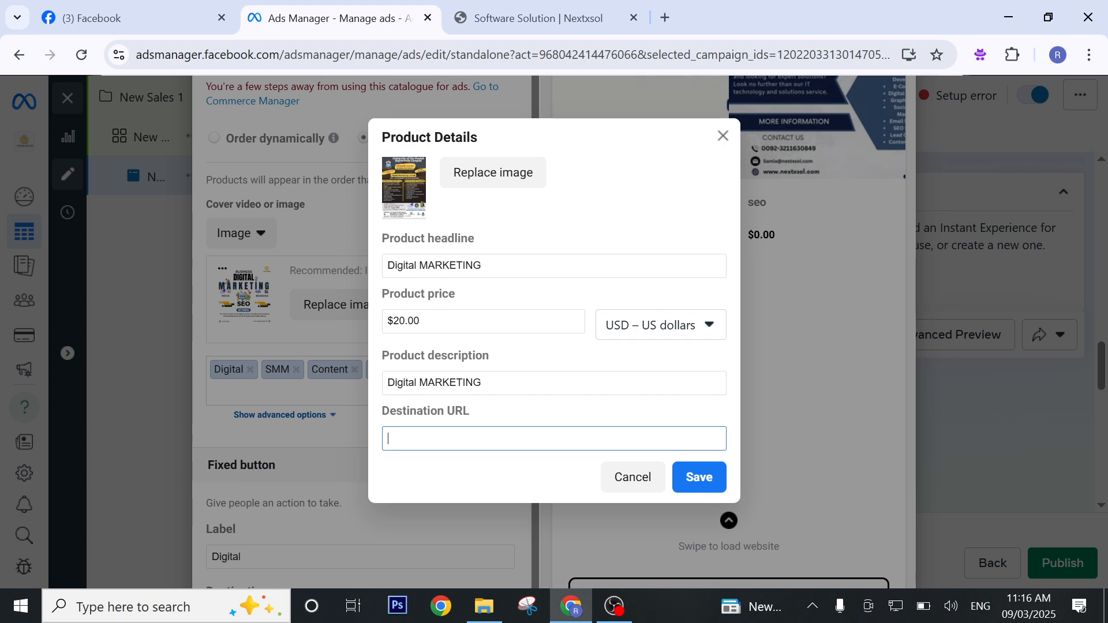
{"action": "type", "text": "https://nextxsol.com/"}
{"action": "left_click", "coordinate": [683, 479]}
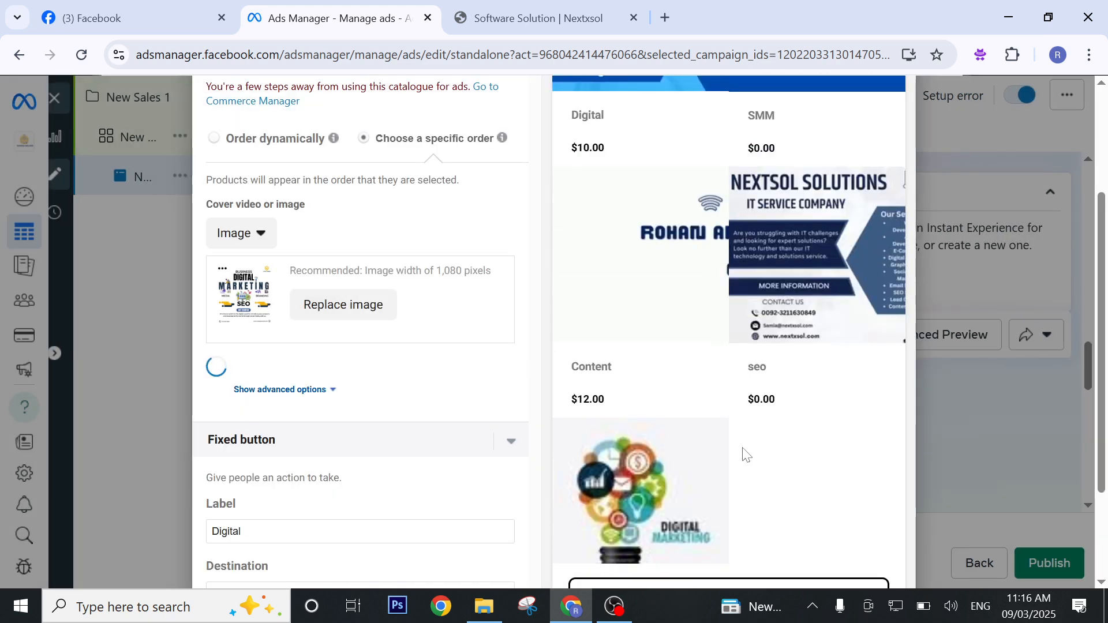
Finish the Instant Experience with its six products and return to the ad setup.
{"action": "scroll", "coordinate": [831, 362], "scroll_direction": "down", "scroll_amount": 2}
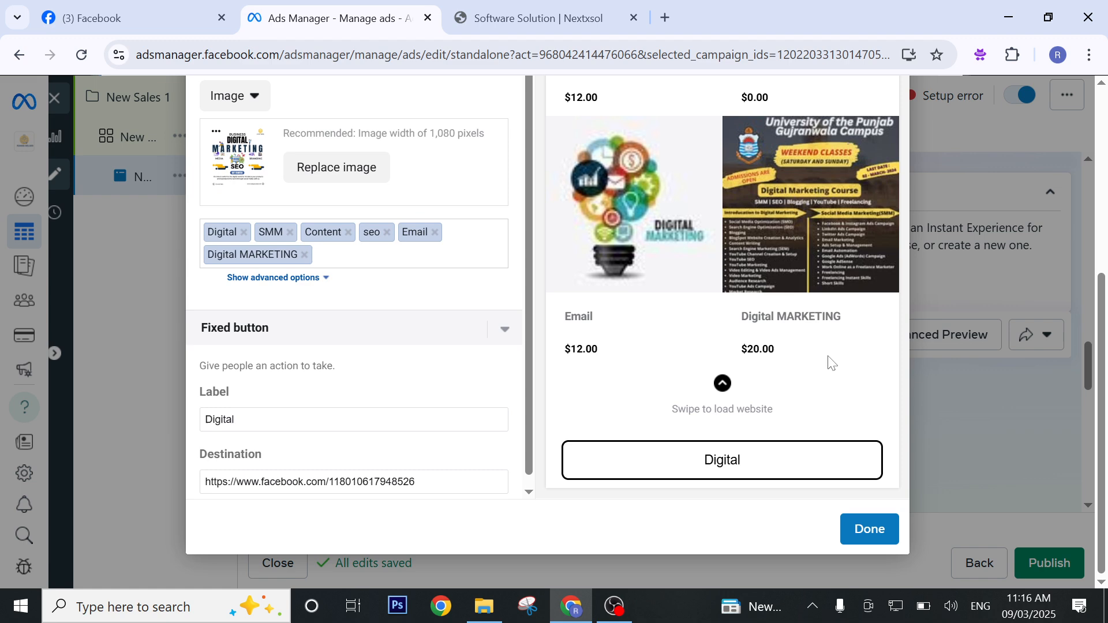
{"action": "left_click", "coordinate": [868, 529]}
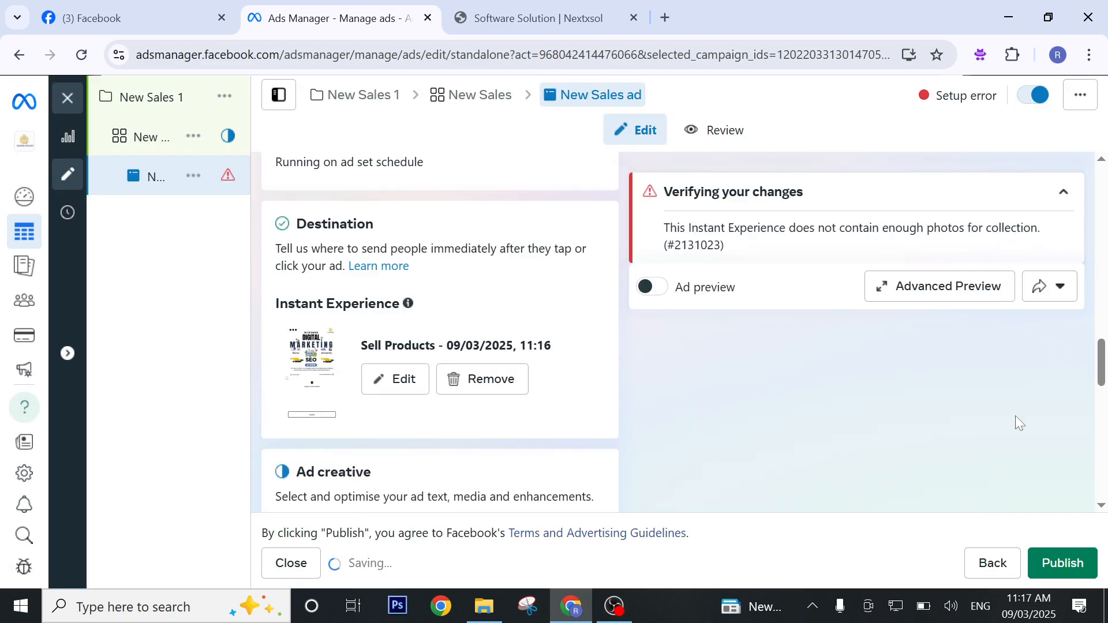
Review the collection ad's previews across the Facebook and Instagram placements, including Stories, video feeds, Explore, profile feed and Reels.
{"action": "scroll", "coordinate": [265, 320], "scroll_direction": "down", "scroll_amount": 3}
{"action": "scroll", "coordinate": [497, 325], "scroll_direction": "down", "scroll_amount": 1}
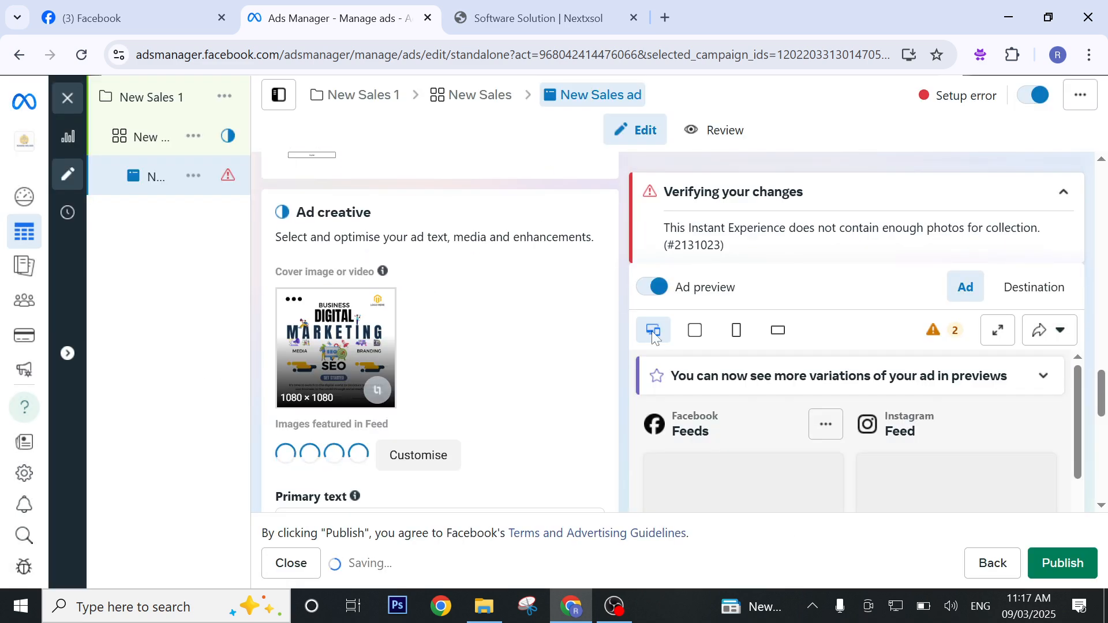
{"action": "scroll", "coordinate": [842, 378], "scroll_direction": "down", "scroll_amount": 1}
{"action": "scroll", "coordinate": [856, 372], "scroll_direction": "down", "scroll_amount": 5}
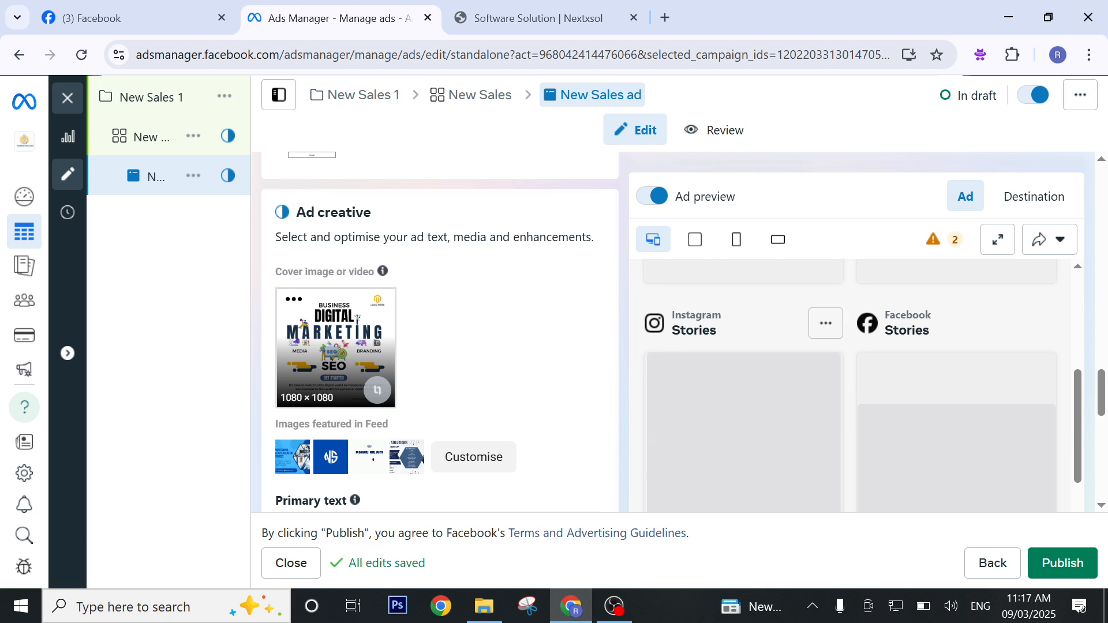
{"action": "scroll", "coordinate": [831, 421], "scroll_direction": "down", "scroll_amount": 3}
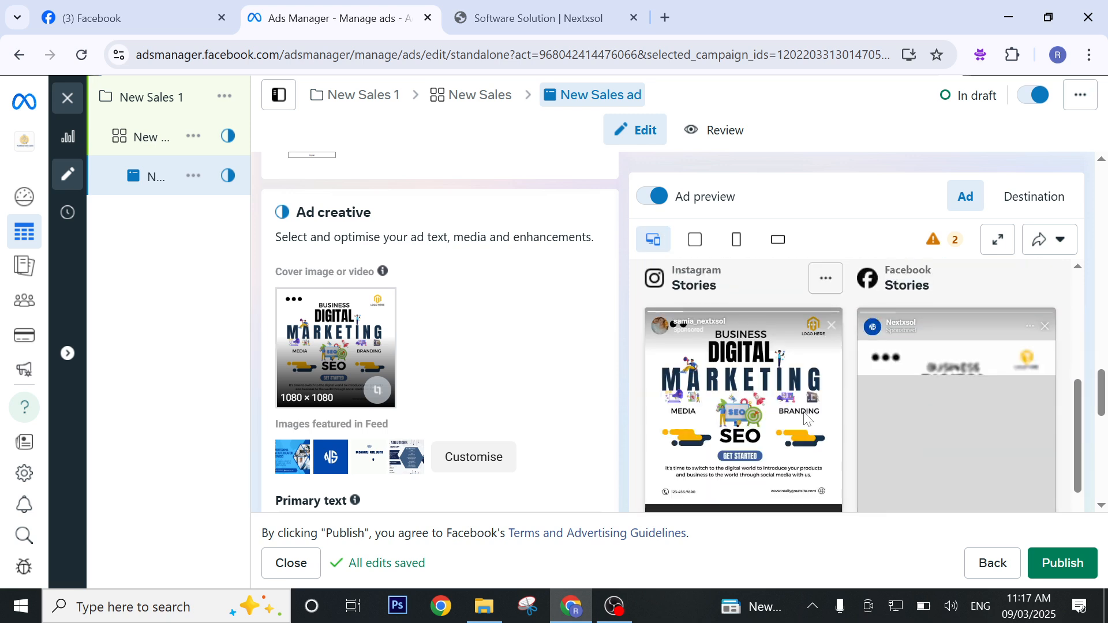
{"action": "scroll", "coordinate": [835, 424], "scroll_direction": "down", "scroll_amount": 3}
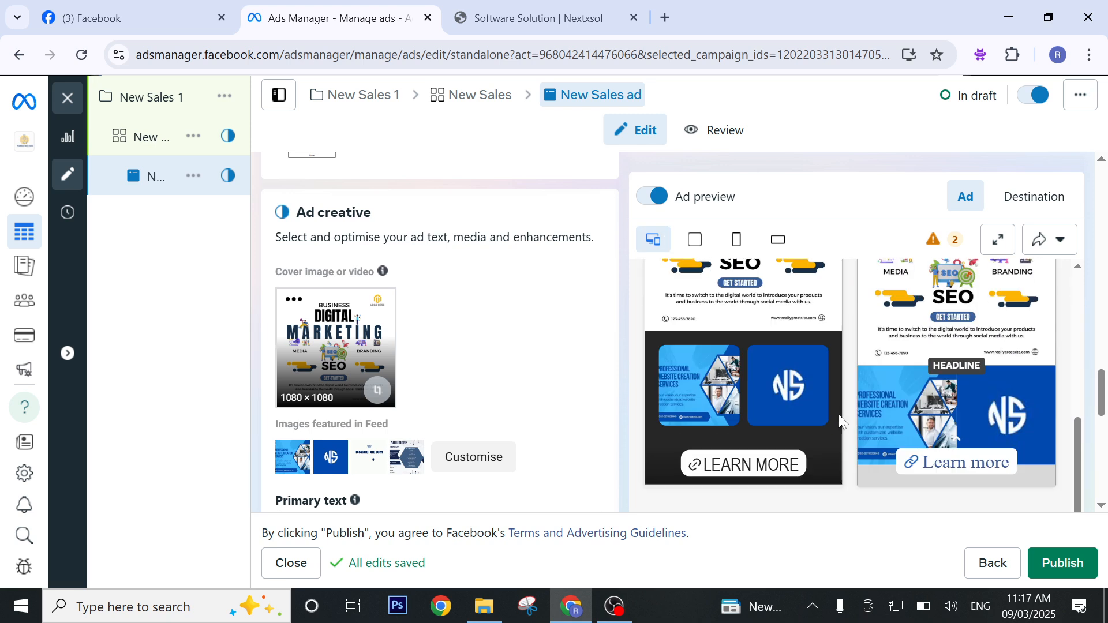
{"action": "scroll", "coordinate": [779, 370], "scroll_direction": "down", "scroll_amount": 2}
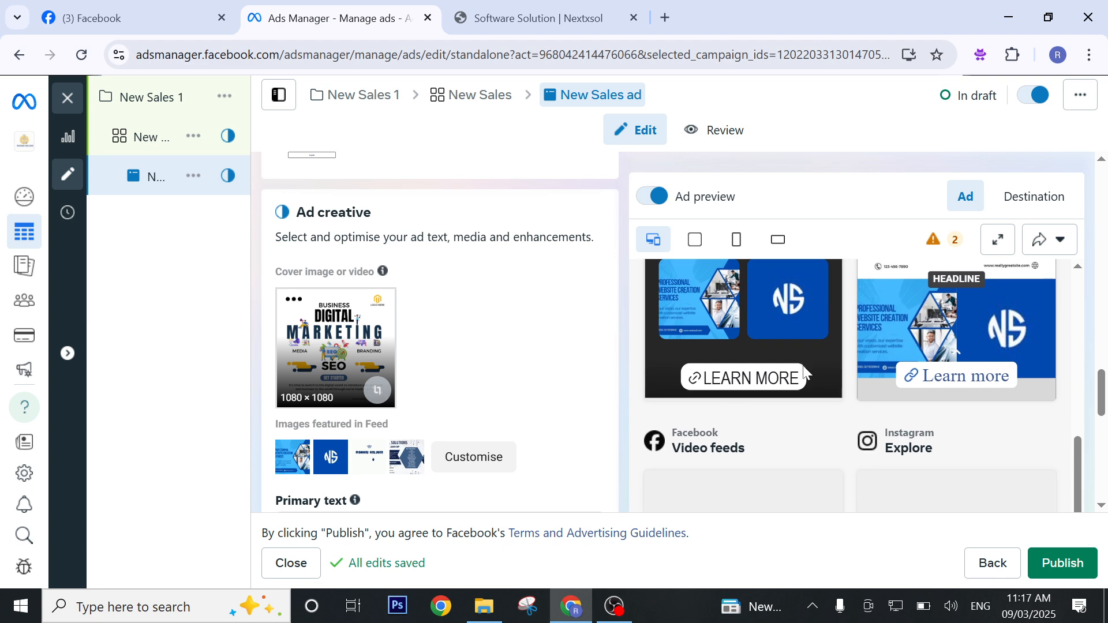
{"action": "scroll", "coordinate": [874, 365], "scroll_direction": "down", "scroll_amount": 3}
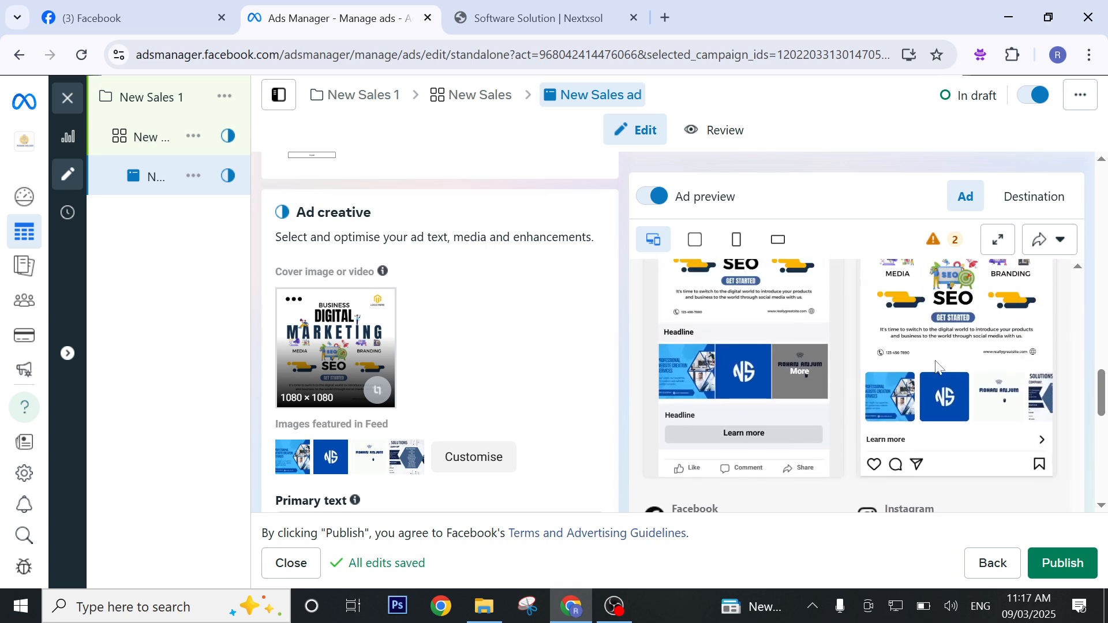
{"action": "scroll", "coordinate": [936, 365], "scroll_direction": "down", "scroll_amount": 5}
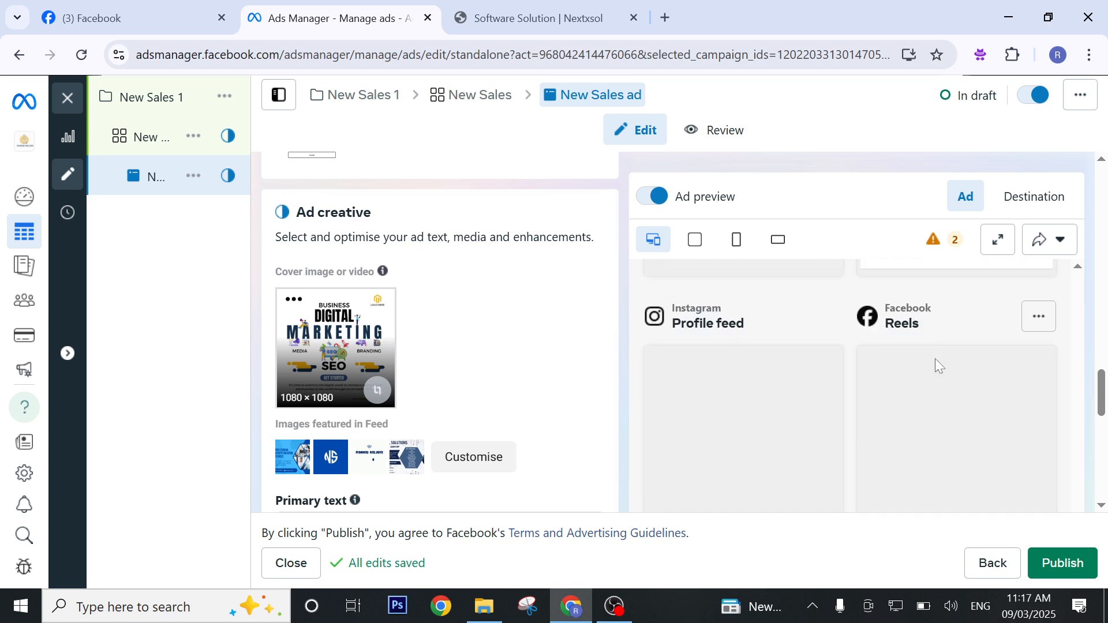
{"action": "scroll", "coordinate": [934, 359], "scroll_direction": "up", "scroll_amount": 9}
{"action": "scroll", "coordinate": [935, 364], "scroll_direction": "down", "scroll_amount": 5}
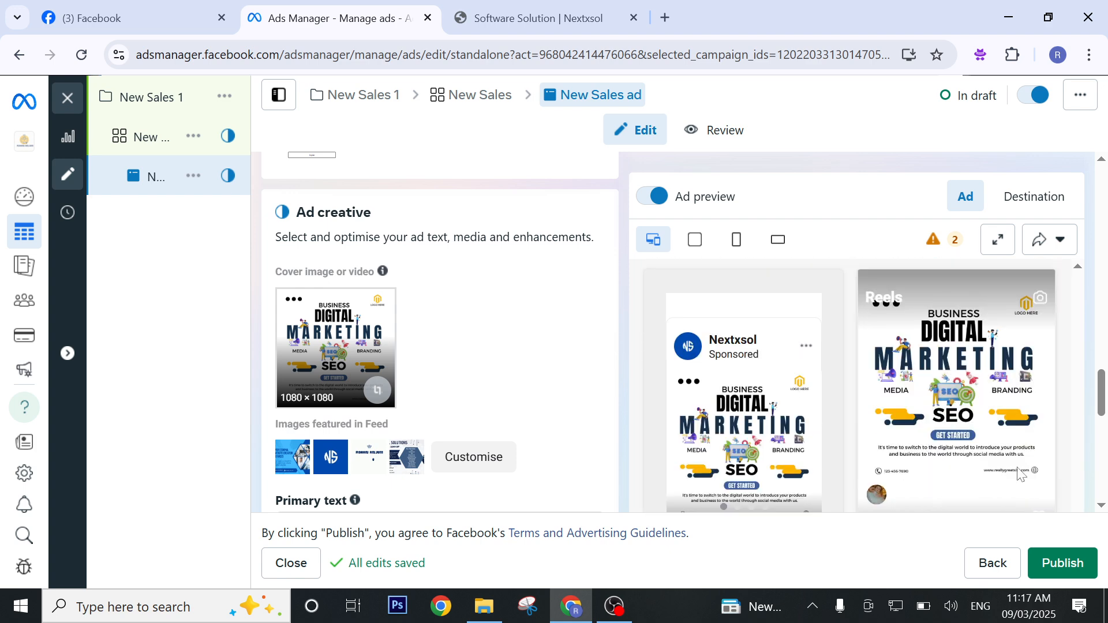
{"action": "scroll", "coordinate": [975, 508], "scroll_direction": "down", "scroll_amount": 2}
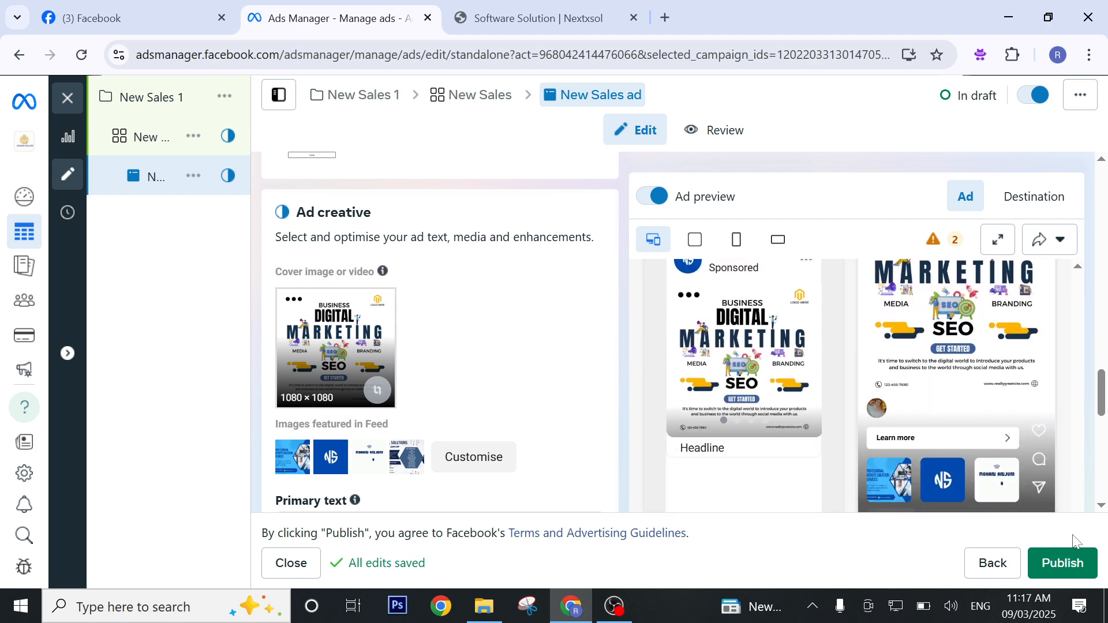
{"action": "left_click", "coordinate": [1064, 551]}
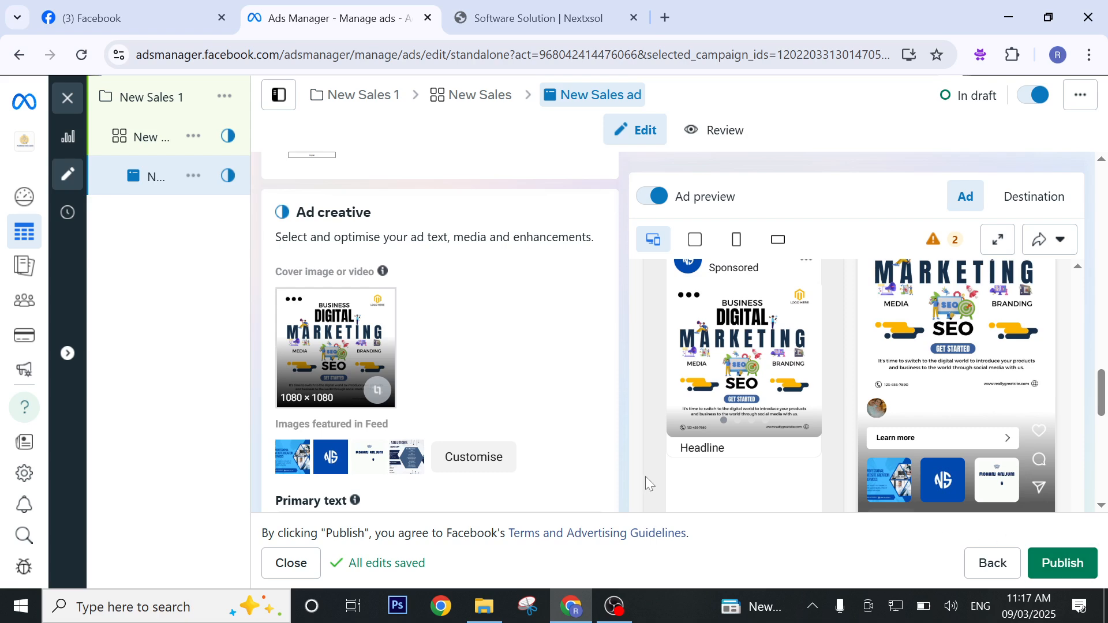